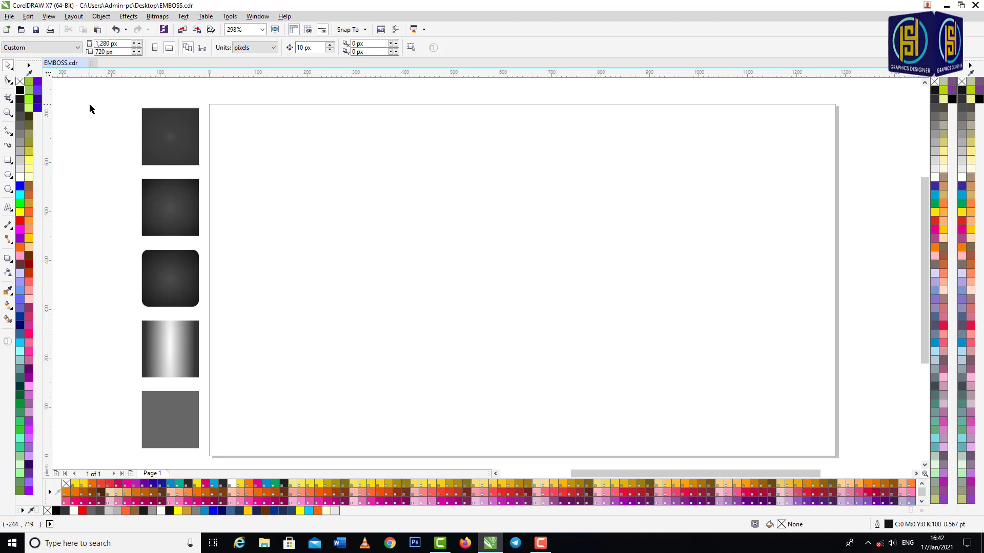
# Create a page-sized rectangle without outline and fill it with the dark grey radial gradient from the uppermost sample square
pyautogui.doubleClick(8, 160)
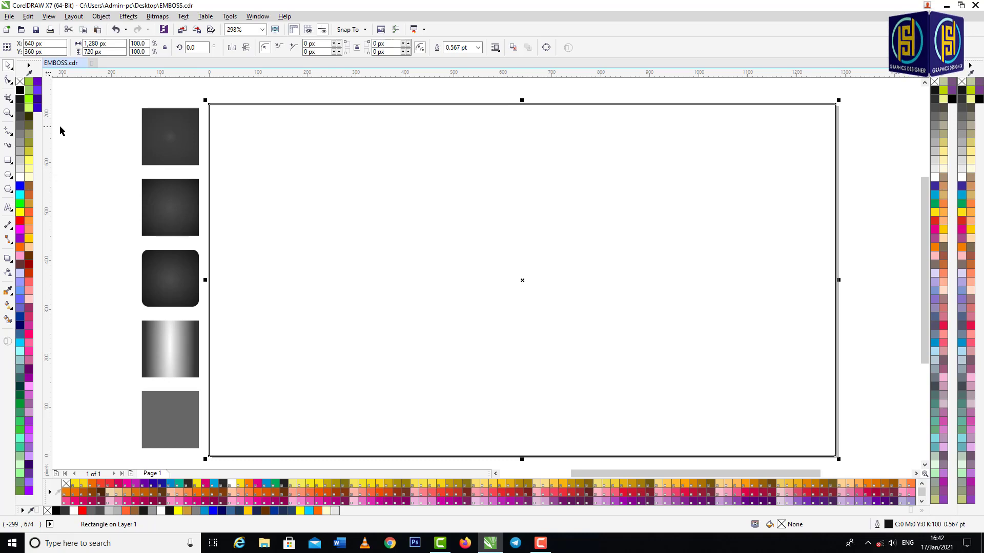
pyautogui.click(20, 91)
pyautogui.rightClick(20, 81)
pyautogui.click(85, 102)
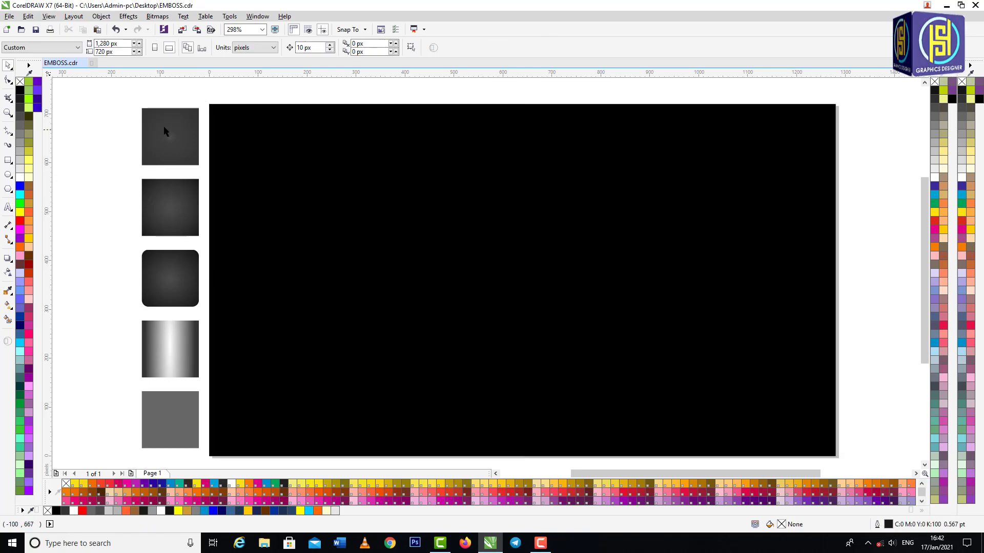
pyautogui.moveTo(164, 125); pyautogui.dragTo(262, 144)
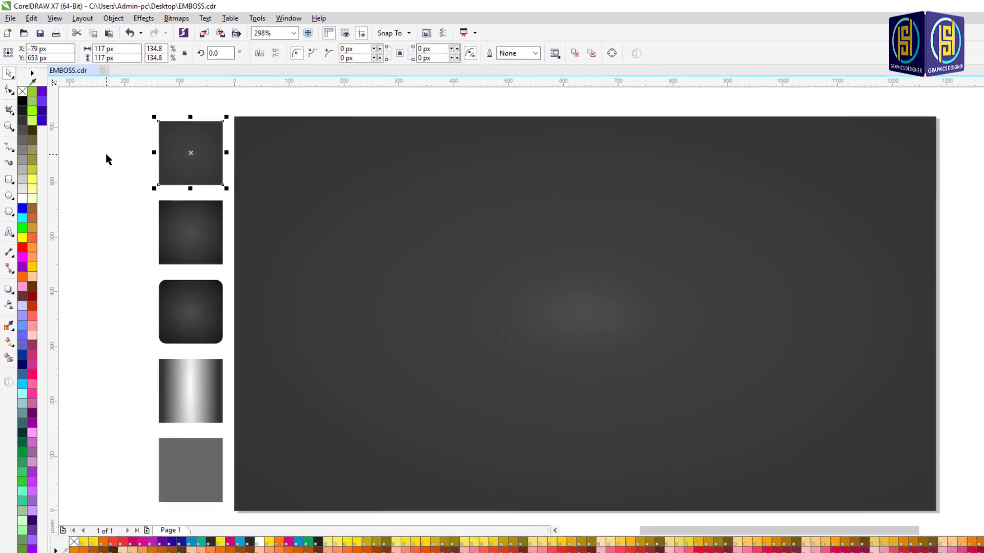
pyautogui.click(95, 139)
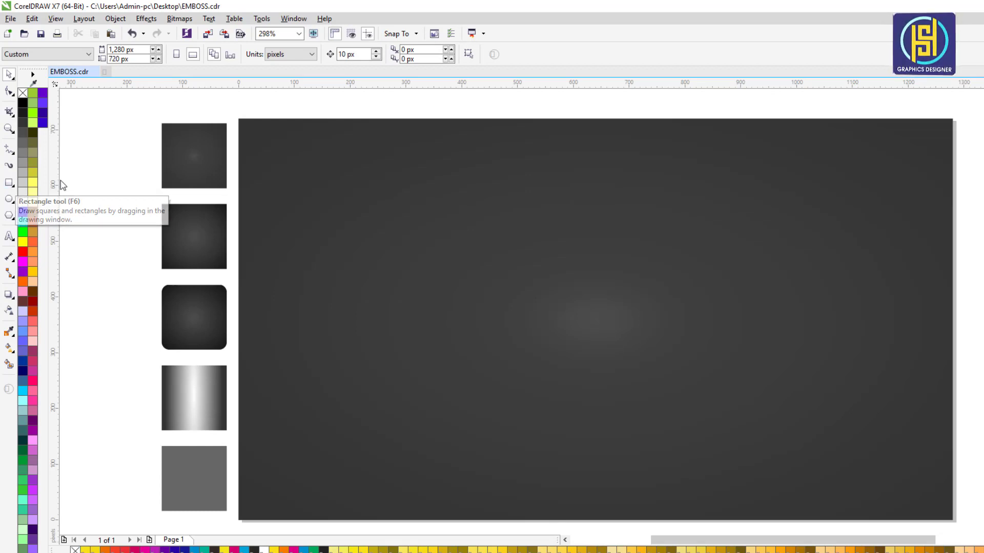
# Draw a rectangle about 1,208 by 469 px and centre it on the page
pyautogui.click(9, 183)
pyautogui.moveTo(259, 180); pyautogui.dragTo(933, 442)
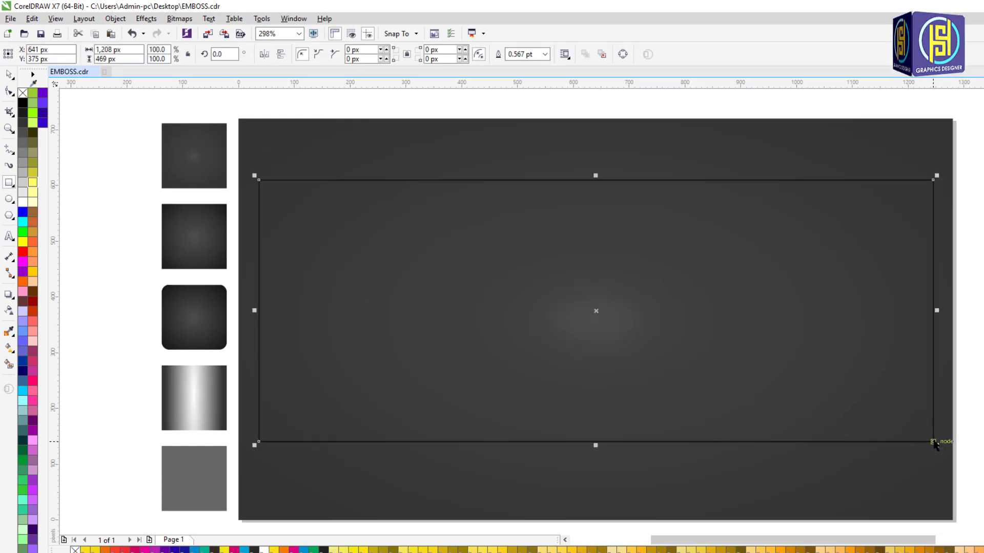
pyautogui.press('space')
pyautogui.press('p')
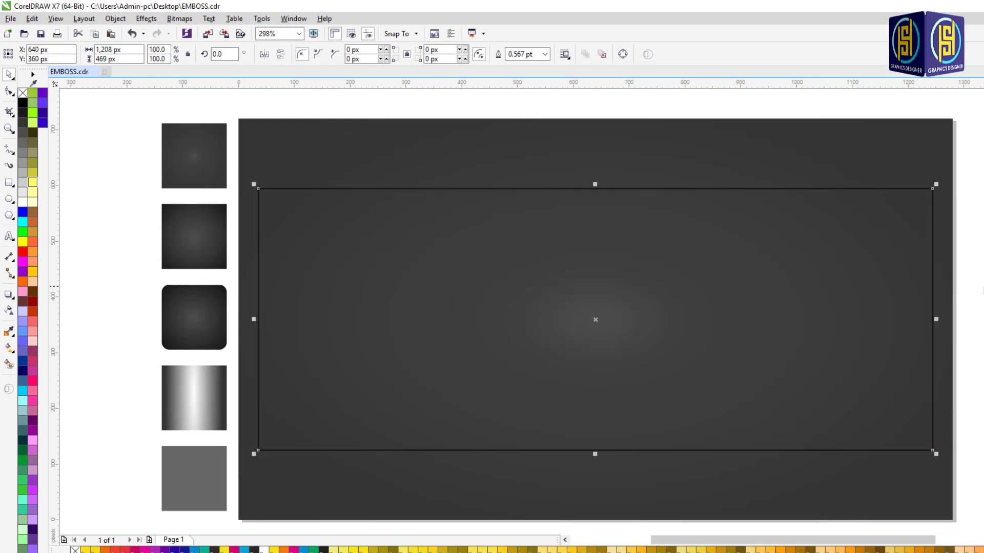
pyautogui.press('Escape')
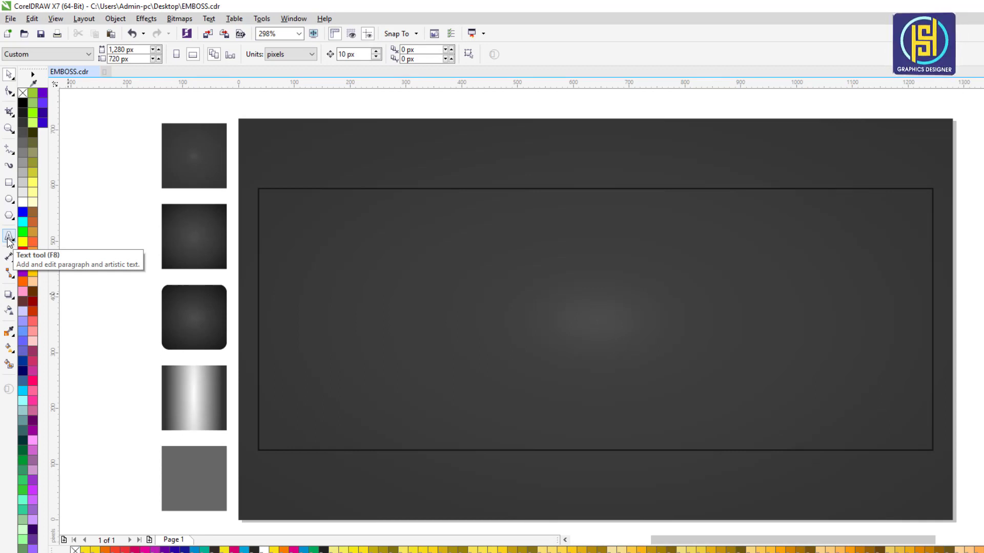
# Add the artistic text "EMBOSS" inside the rectangle and set its font to Impact
pyautogui.click(9, 240)
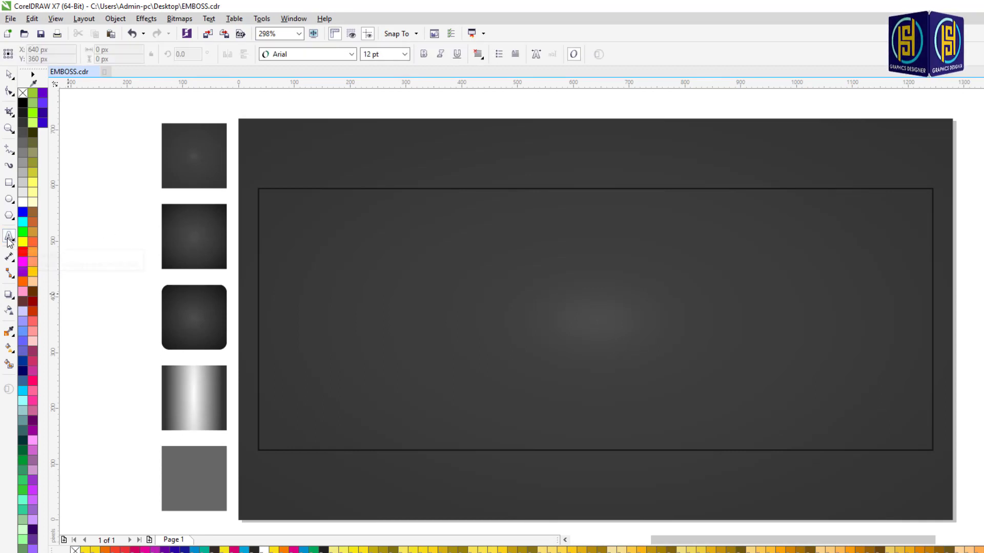
pyautogui.click(366, 318)
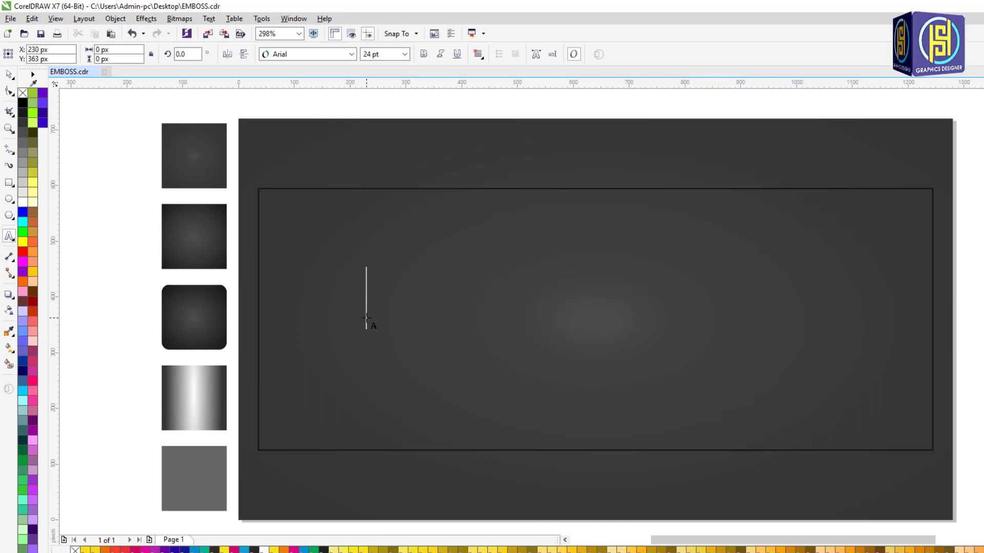
pyautogui.write('EM')
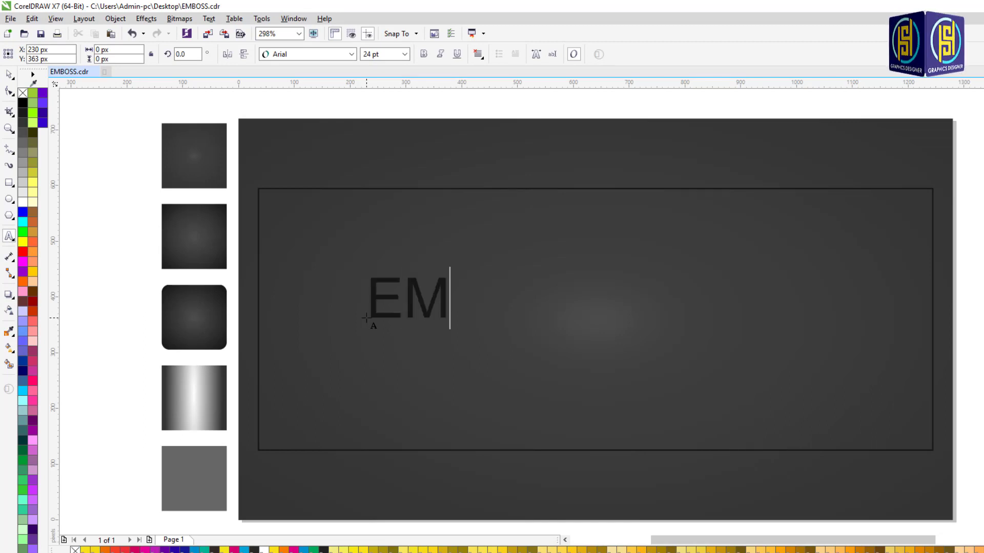
pyautogui.write('BOSS')
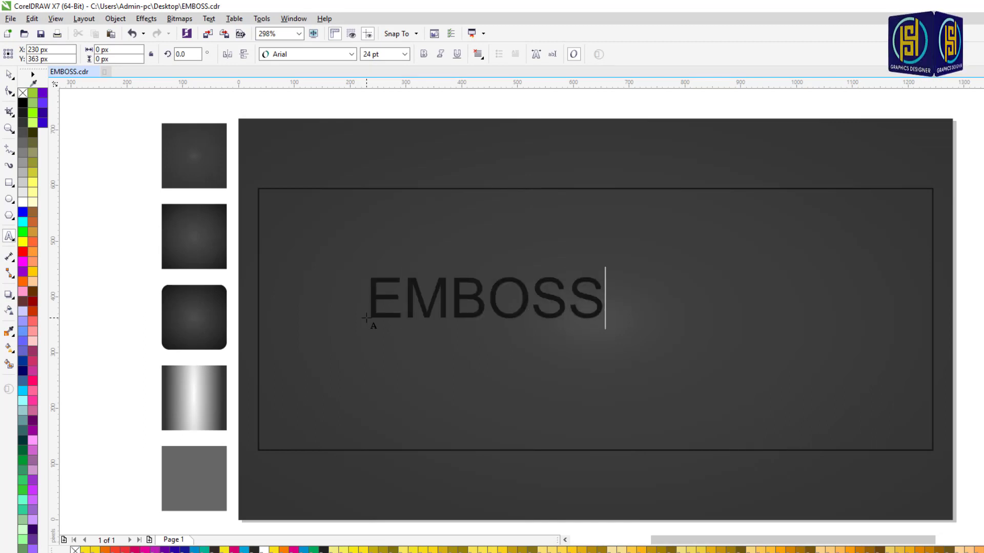
pyautogui.hotkey('ctrl', 'space')
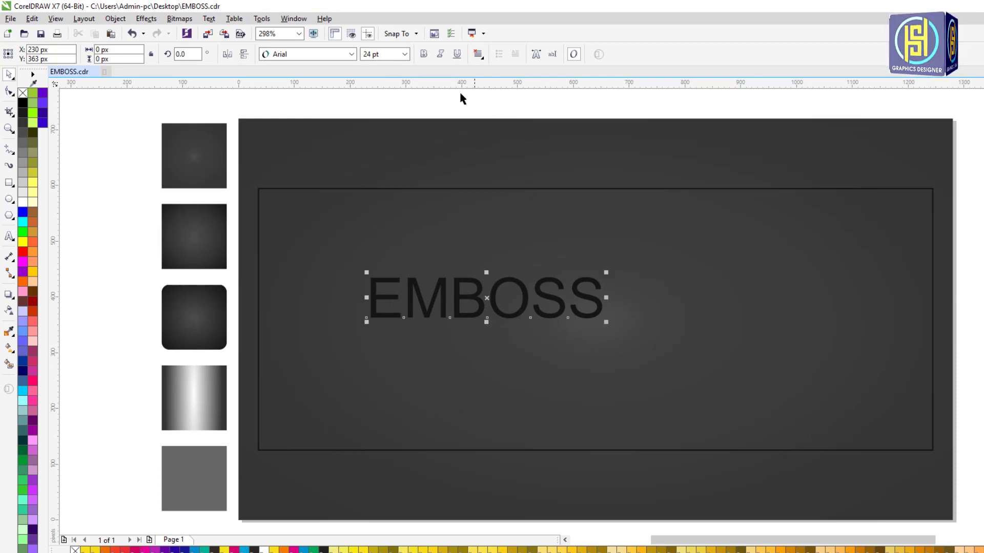
pyautogui.click(352, 53)
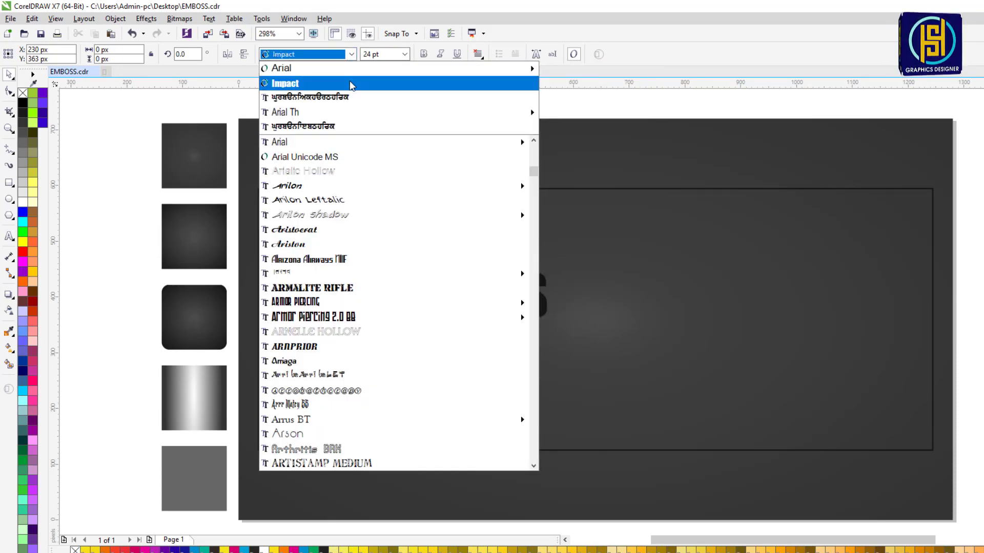
pyautogui.click(351, 85)
# Enlarge the EMBOSS text to about 1,066 by 275 px and centre it on the page
pyautogui.moveTo(550, 322); pyautogui.dragTo(830, 446)
pyautogui.press('p')
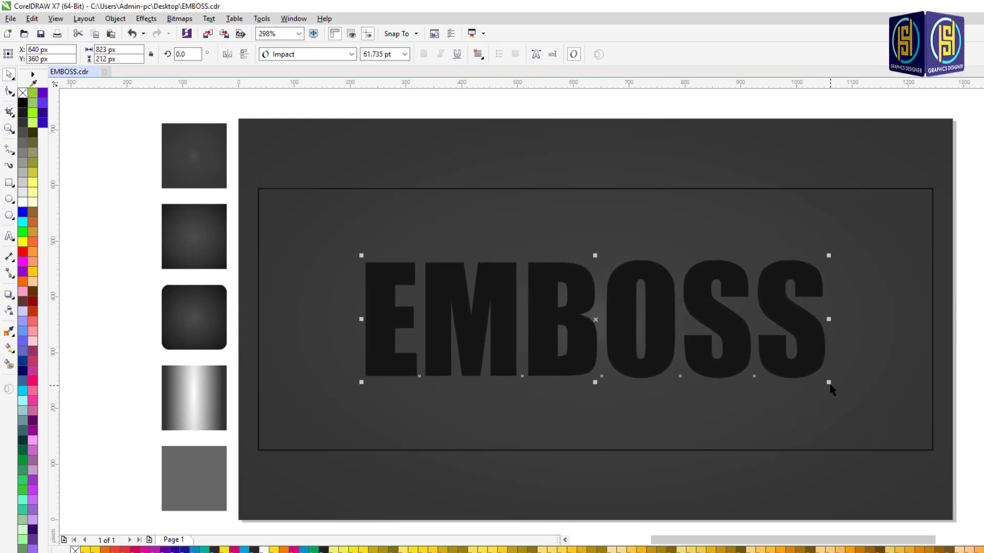
pyautogui.moveTo(828, 383); pyautogui.dragTo(896, 428)
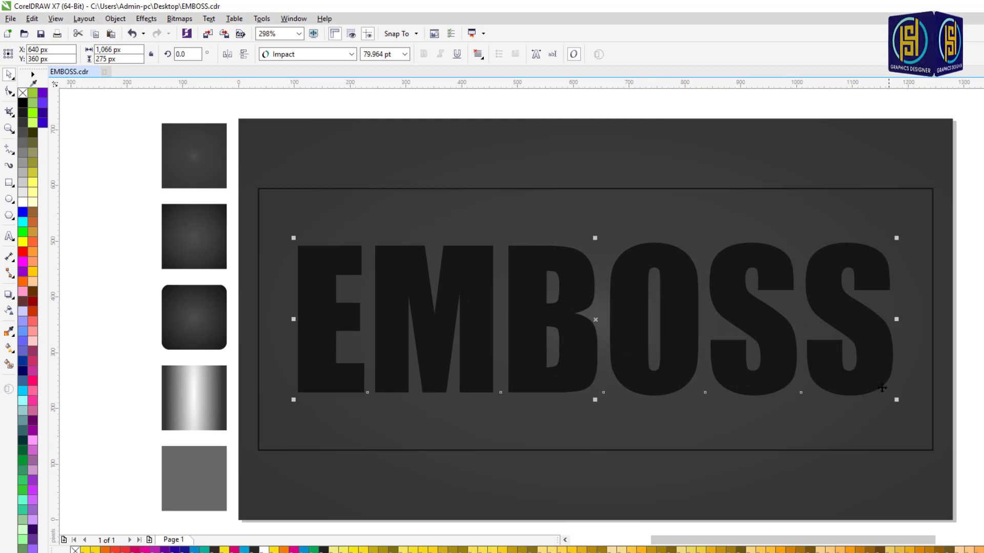
# Fill the EMBOSS text with black and convert it to curves
pyautogui.click(22, 102)
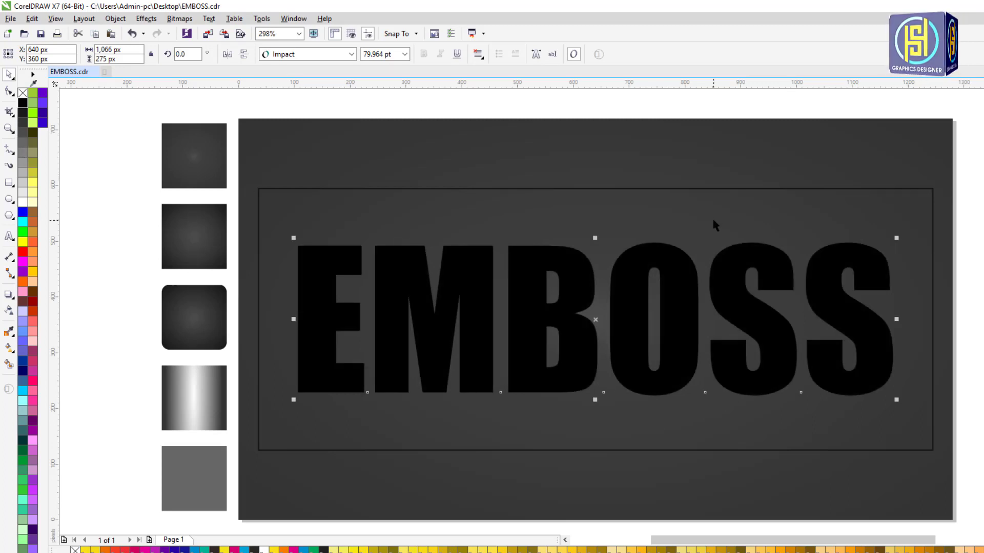
pyautogui.rightClick(680, 258)
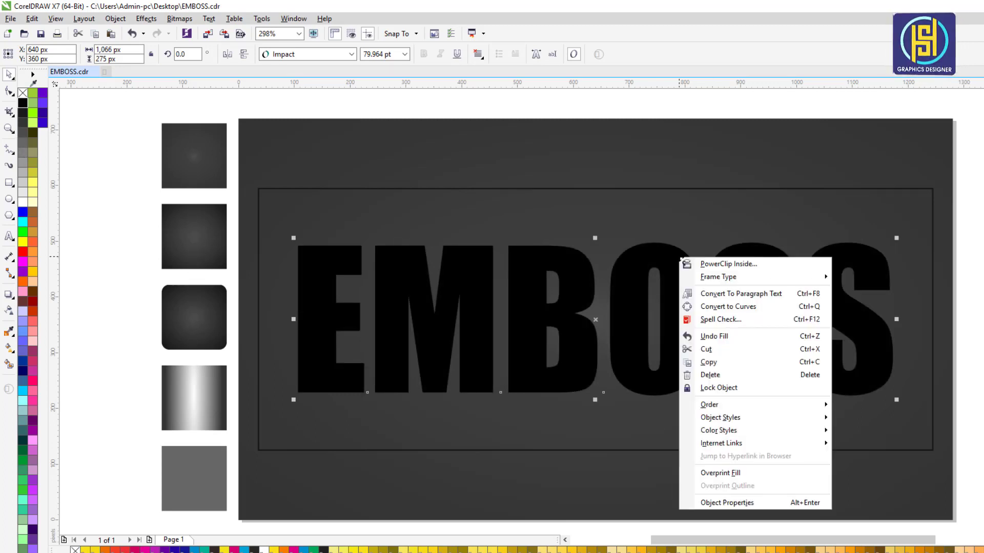
pyautogui.click(775, 308)
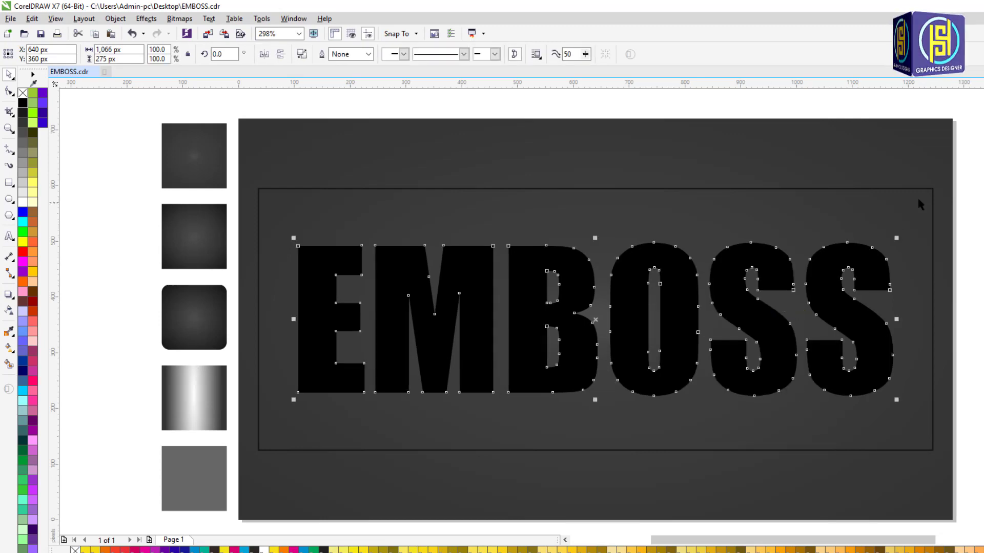
# Trim the outlined rectangle with the EMBOSS lettering so the letter shapes are cut out of it
pyautogui.keyDown('shift'); pyautogui.click(932, 190); pyautogui.keyUp('shift')
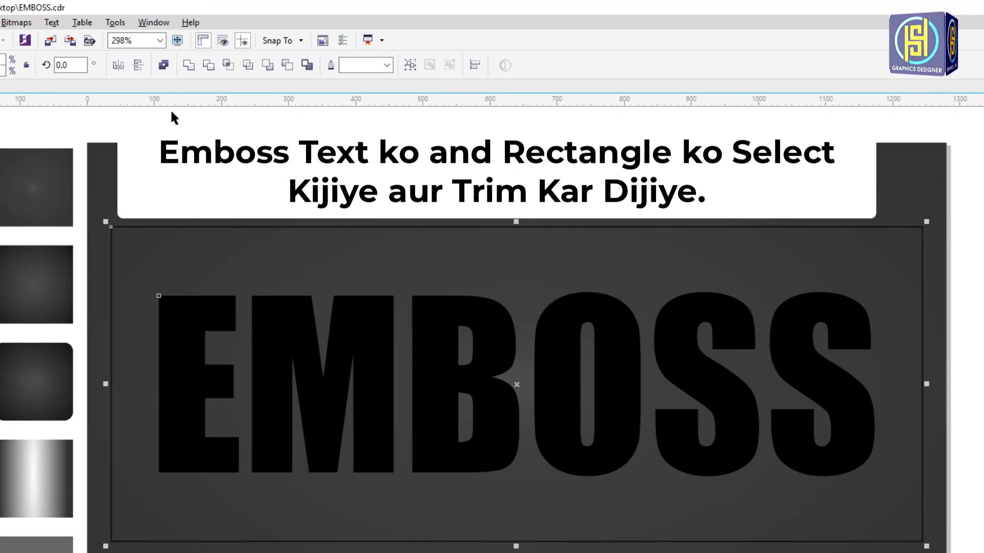
pyautogui.click(208, 66)
pyautogui.click(955, 247)
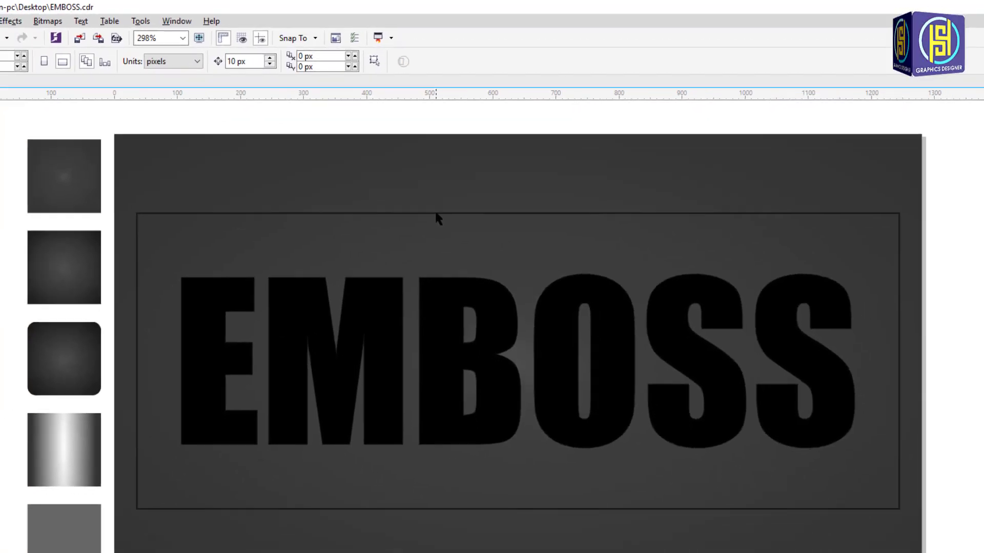
# Move the black EMBOSS lettering off the rectangle to just below the page, at about X 620, Y -184 px
pyautogui.scroll(-1, 429, 226)
pyautogui.moveTo(566, 289); pyautogui.dragTo(573, 435)
pyautogui.moveTo(564, 318); pyautogui.dragTo(564, 341)
pyautogui.scroll(3, 578, 216)
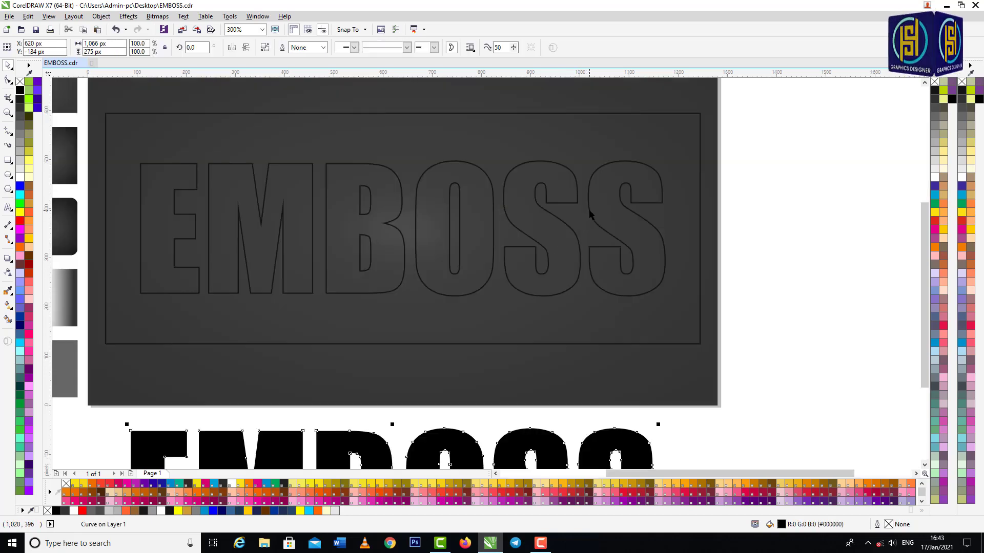
# Fill the trimmed rectangle with black and remove its outline
pyautogui.click(592, 216)
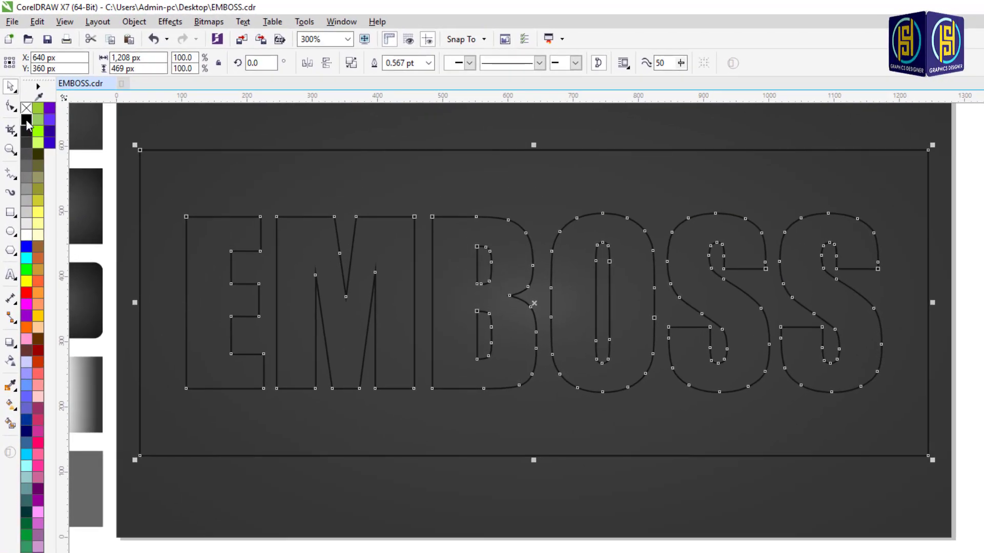
pyautogui.click(26, 124)
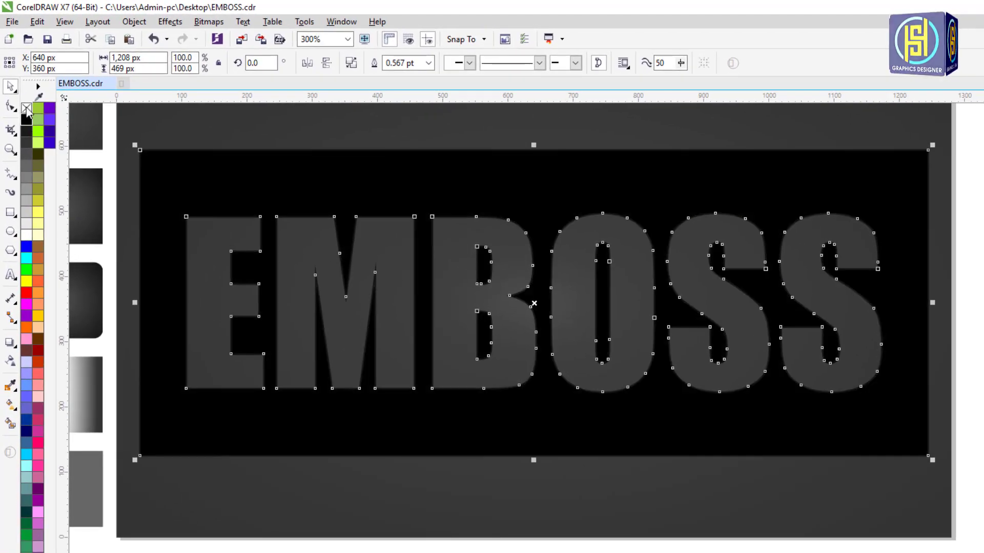
pyautogui.rightClick(26, 108)
pyautogui.press('Escape')
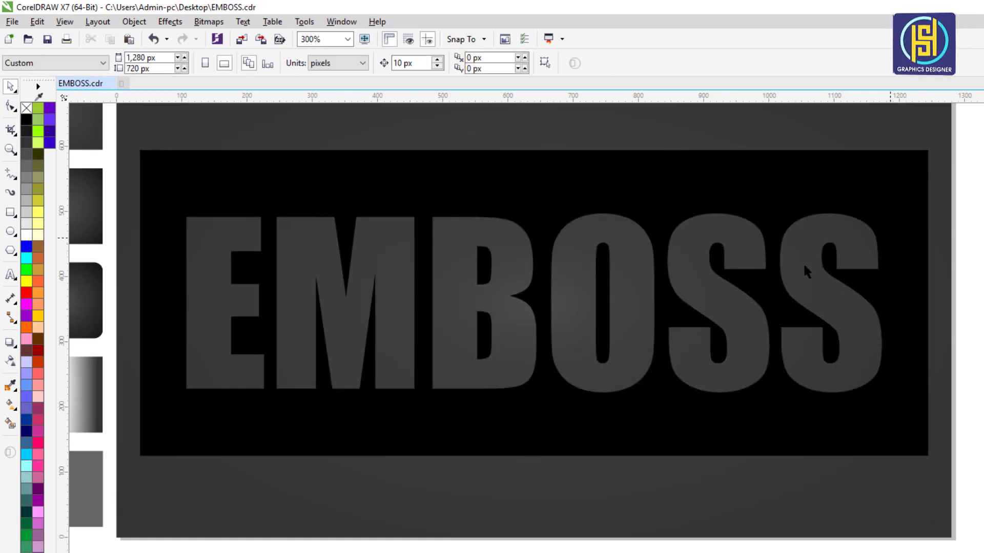
# Convert the black cut-out rectangle to a 300 dpi RGB Color (24-bit) bitmap with anti-aliasing and a transparent background
pyautogui.click(188, 192)
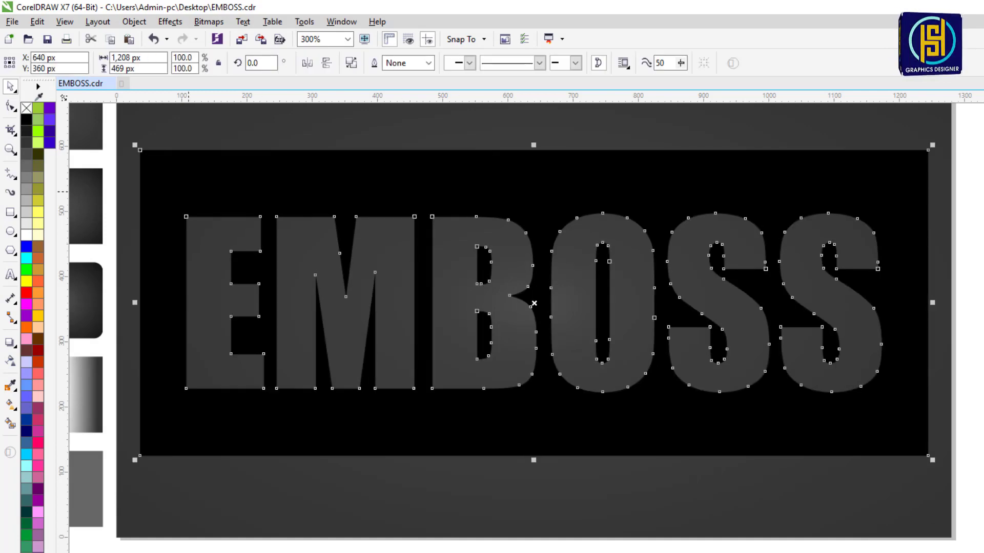
pyautogui.click(209, 21)
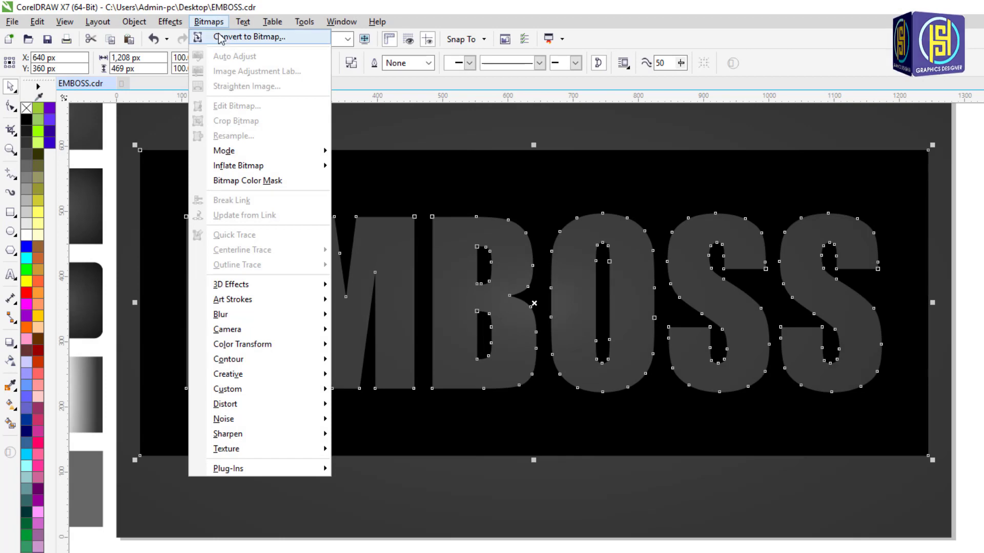
pyautogui.click(286, 37)
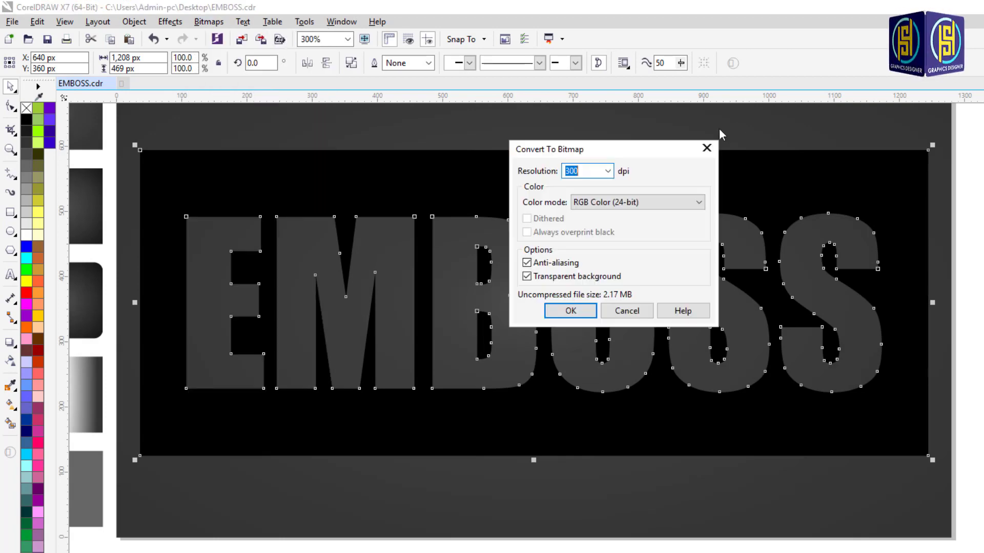
pyautogui.moveTo(654, 147); pyautogui.dragTo(716, 143)
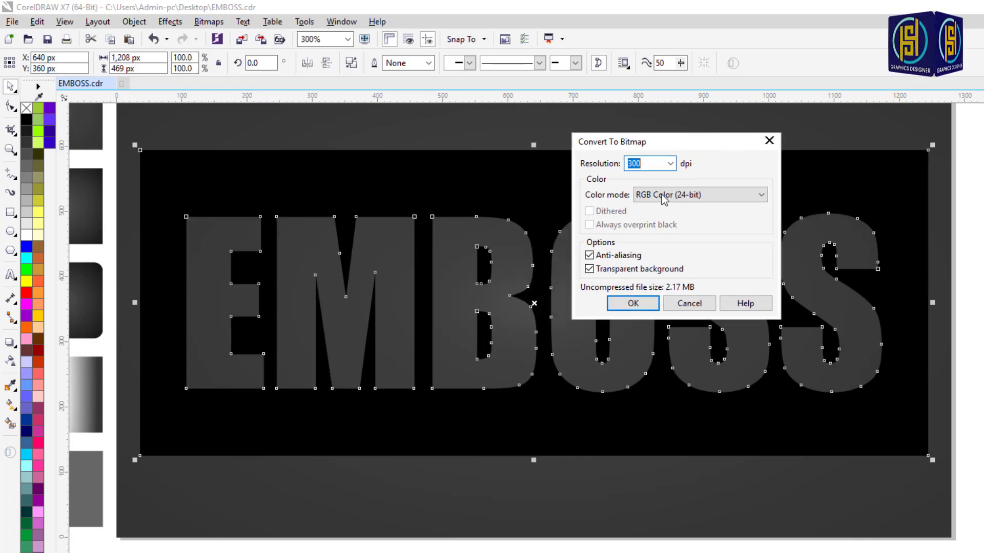
pyautogui.click(652, 304)
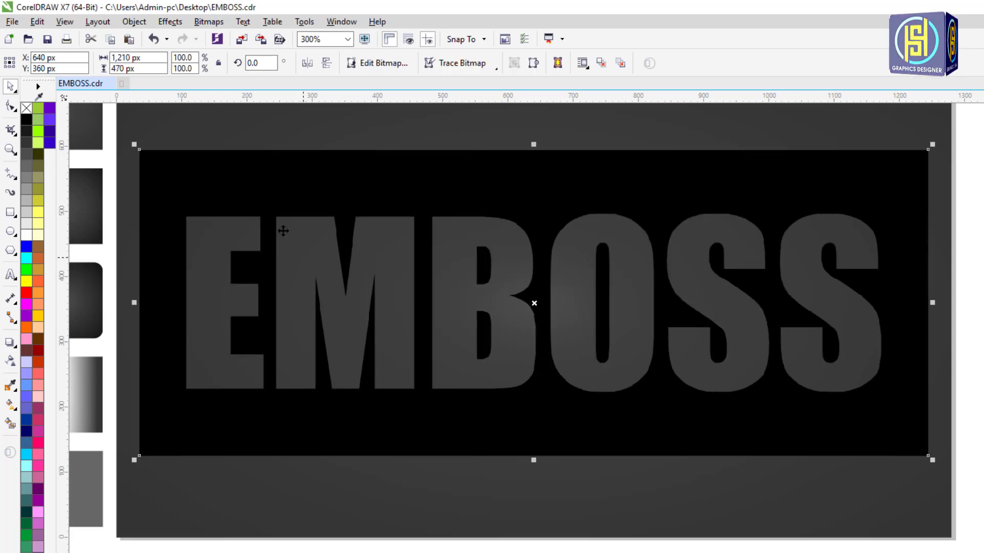
# Apply a Gaussian Blur with a radius of 8.0 pixels to the cut-out bitmap
pyautogui.click(218, 23)
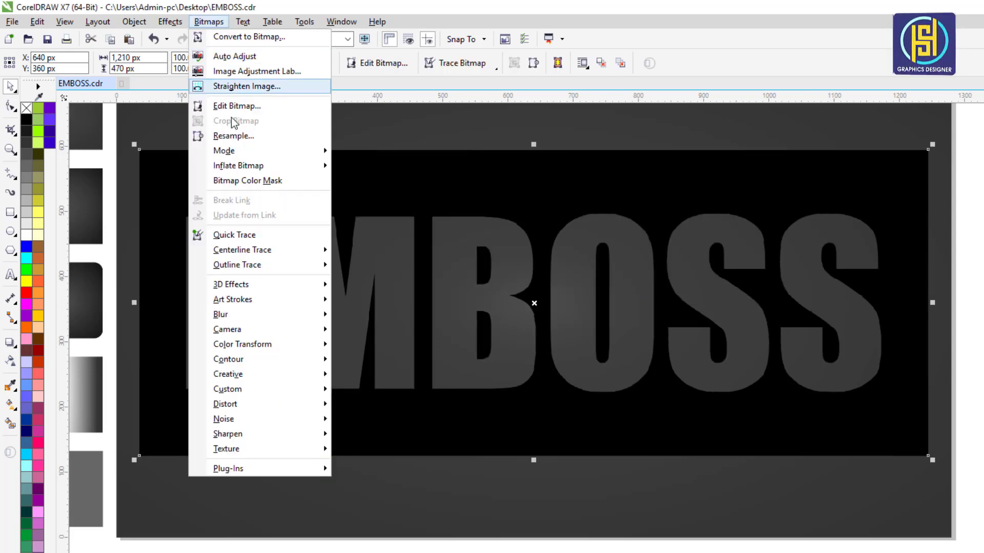
pyautogui.moveTo(248, 315)
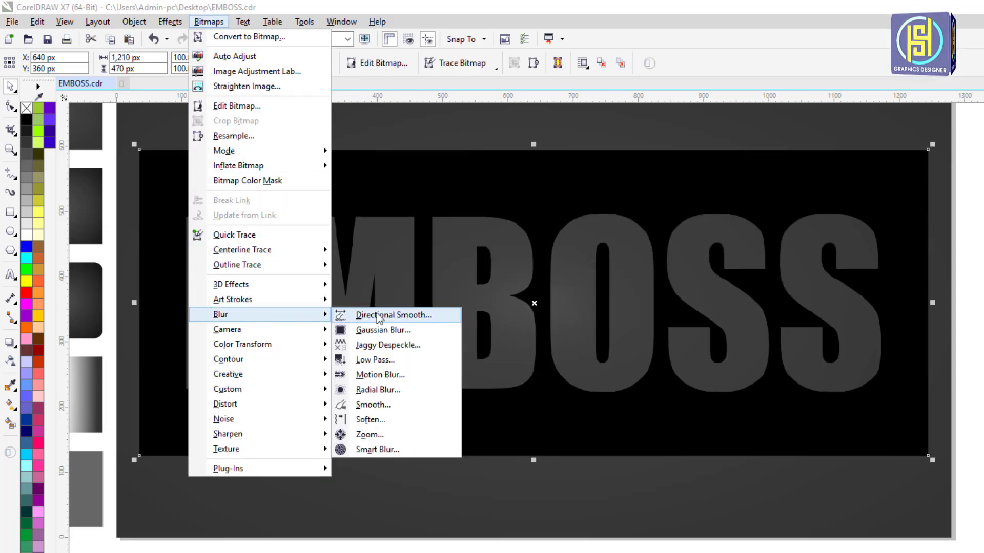
pyautogui.click(425, 334)
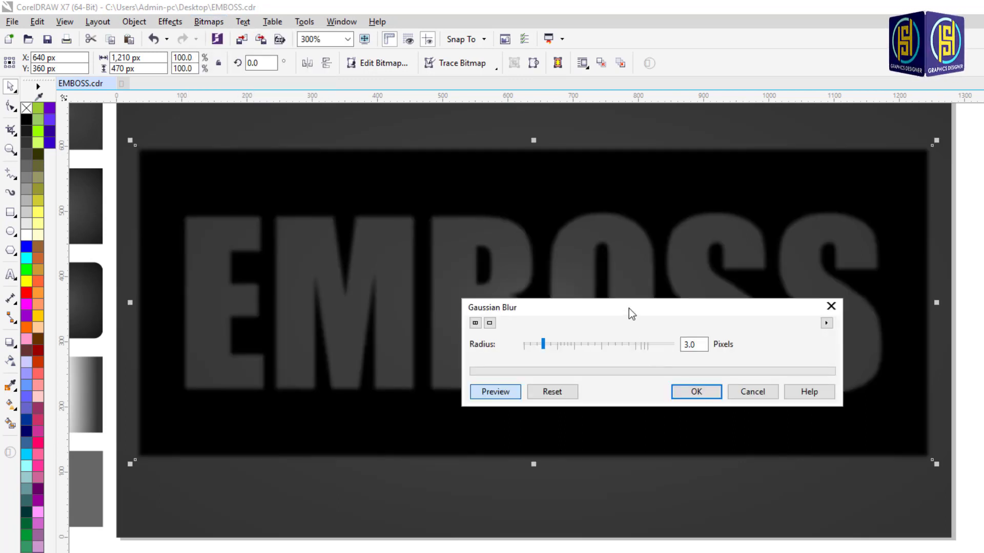
pyautogui.click(552, 345)
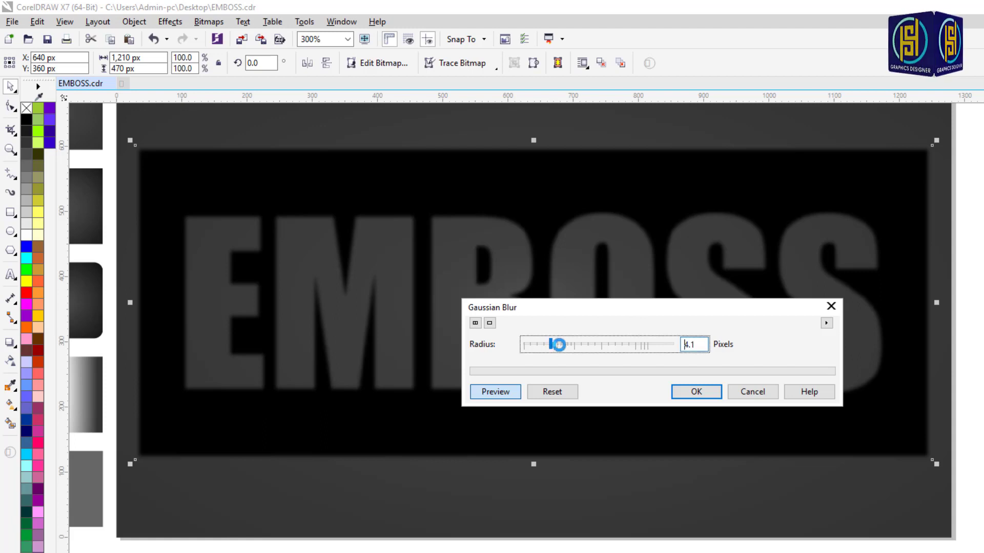
pyautogui.click(567, 345)
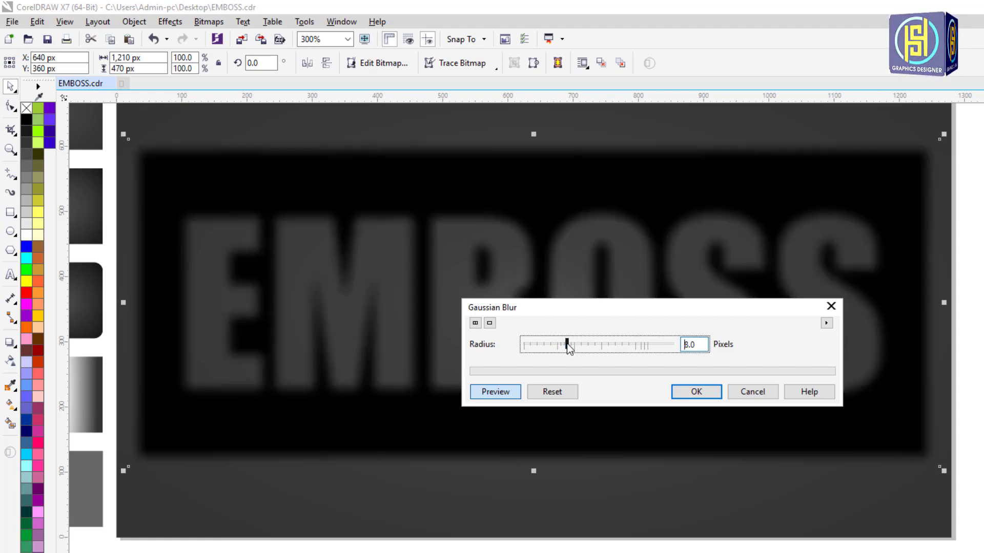
pyautogui.moveTo(705, 309); pyautogui.dragTo(634, 423)
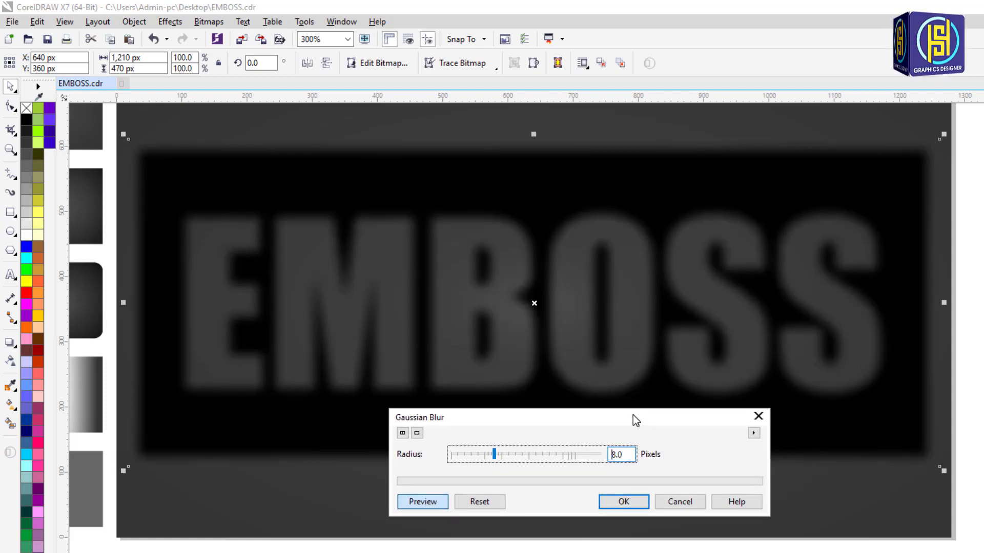
pyautogui.click(623, 501)
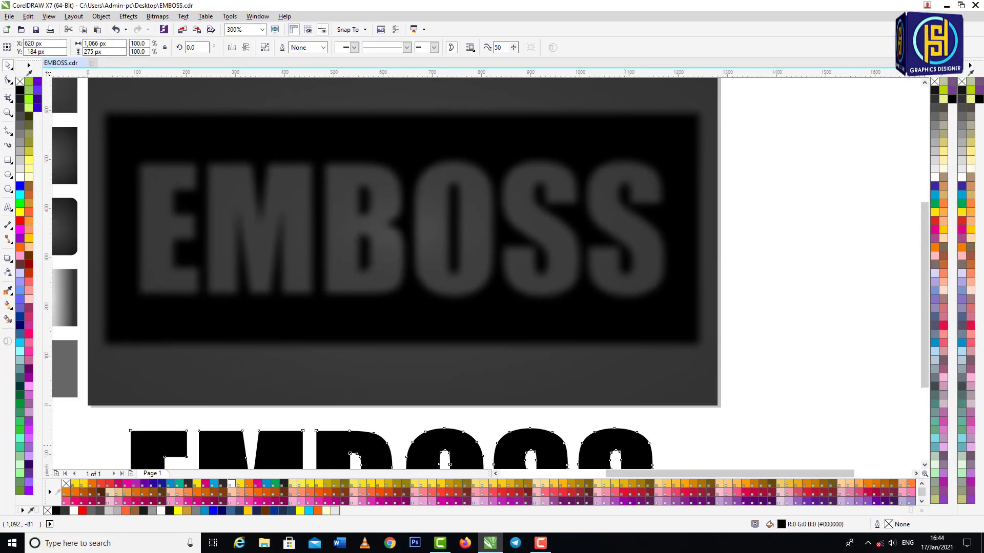
# Place a copy of the black EMBOSS lettering on the page at about X 603, Y 189 px, with no fill and a red outline
pyautogui.moveTo(623, 445); pyautogui.dragTo(617, 261)
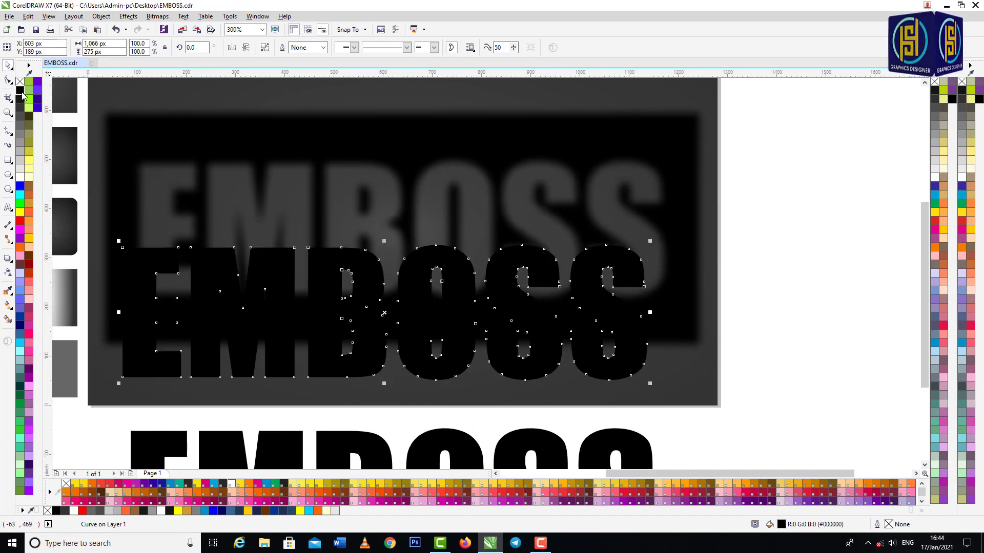
pyautogui.click(20, 82)
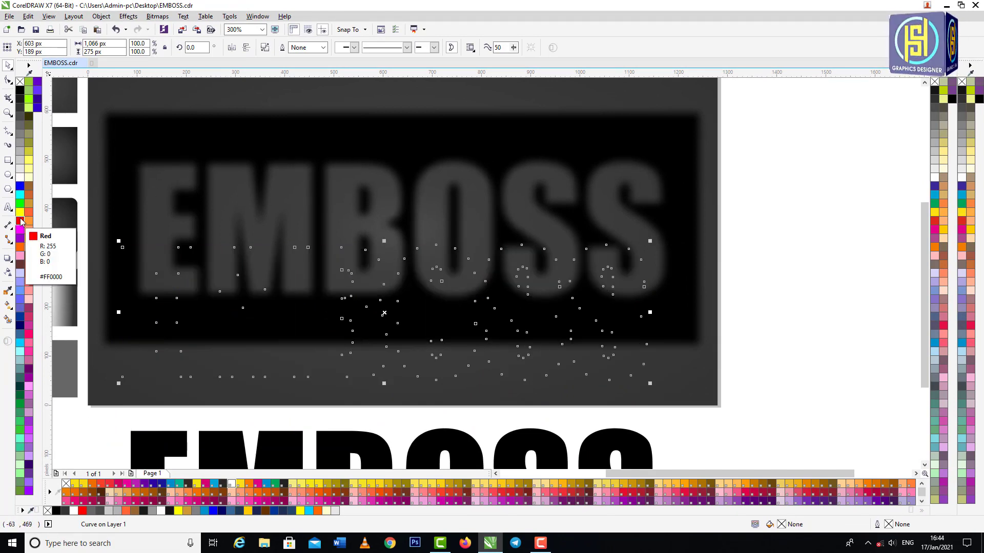
pyautogui.rightClick(21, 222)
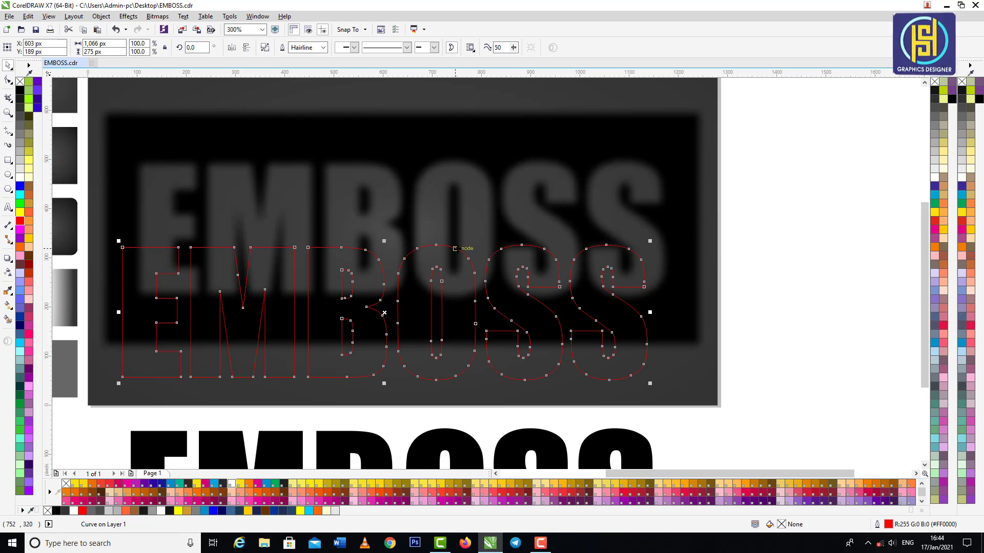
# Move the red EMBOSS outline over the blurred cut-out letters and center it on the page
pyautogui.moveTo(454, 249); pyautogui.dragTo(473, 164)
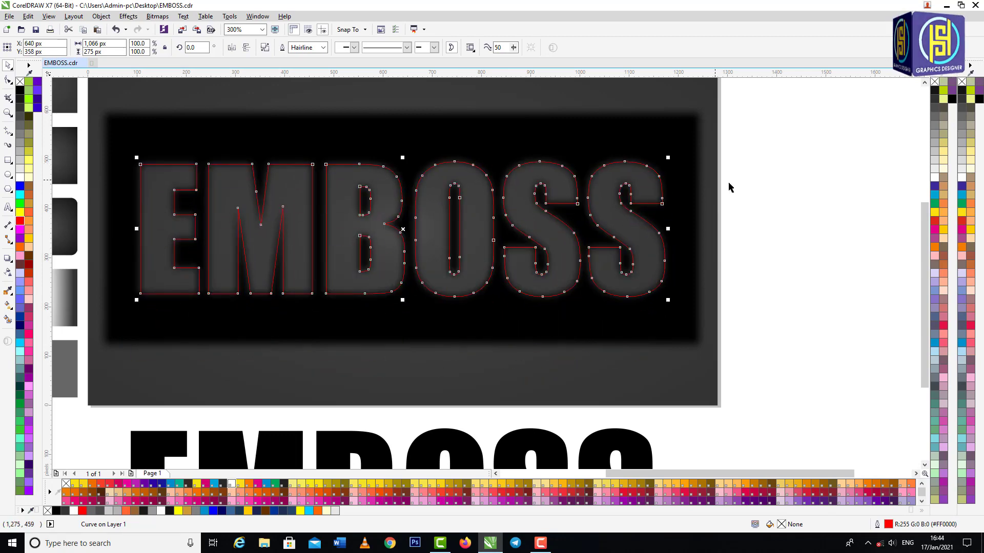
pyautogui.click(759, 188)
pyautogui.scroll(1, 540, 162)
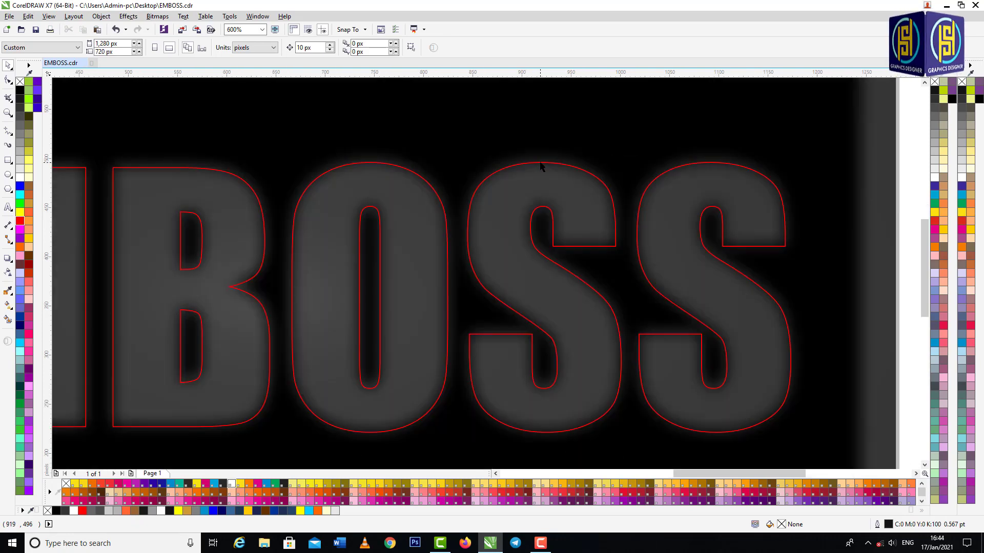
pyautogui.click(541, 164)
pyautogui.press('p')
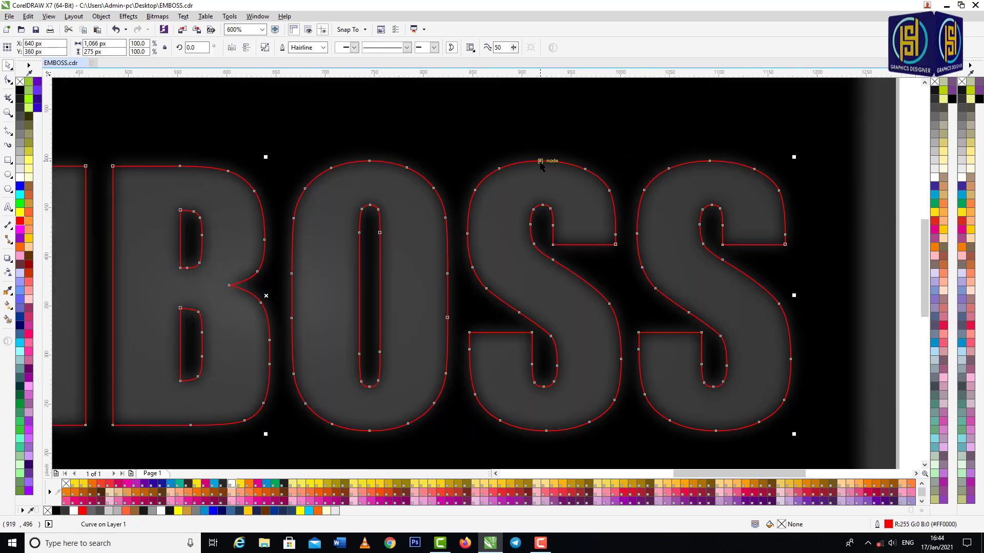
pyautogui.press('F3')
pyautogui.click(731, 192)
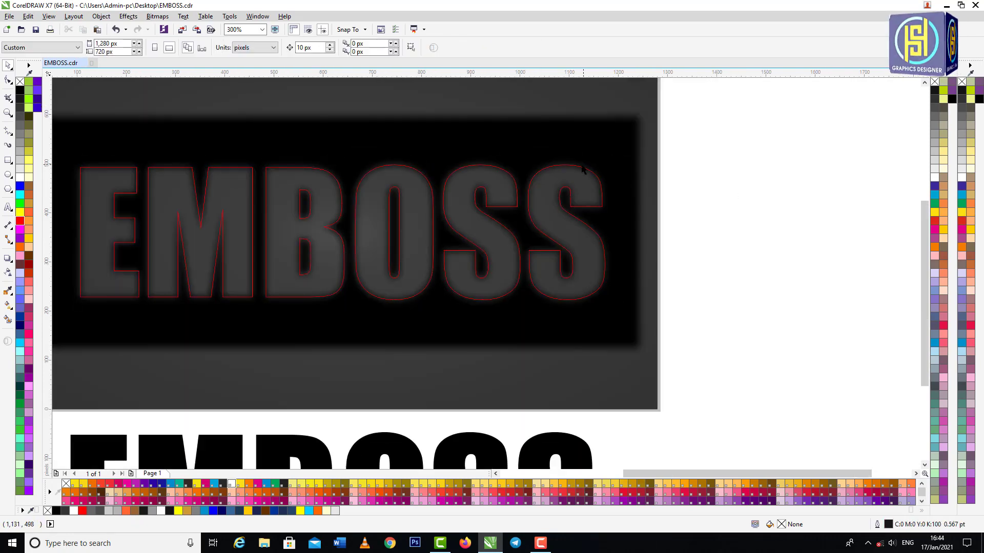
# Offset the red EMBOSS outline slightly up and left of the blurred letters, to about X 635, Y 373 px
pyautogui.scroll(2, 567, 168)
pyautogui.click(569, 172)
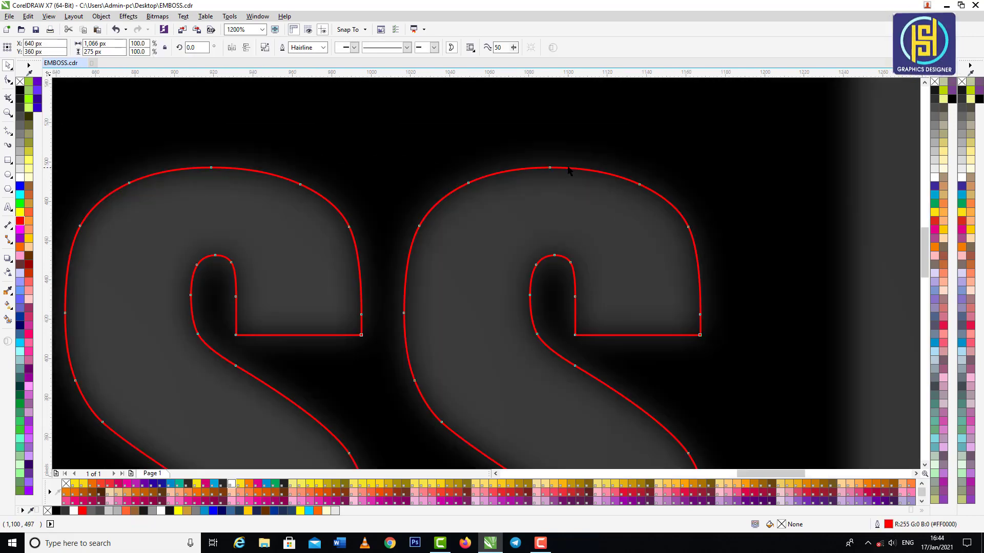
pyautogui.moveTo(566, 169); pyautogui.dragTo(576, 143)
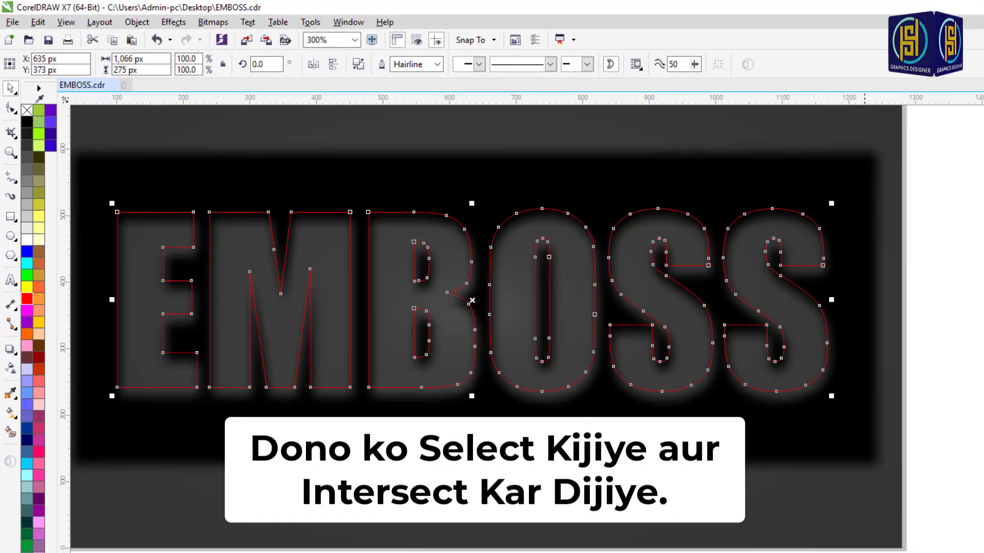
# Intersect the red EMBOSS outline with the blurred black bitmap and delete the original bitmap
pyautogui.keyDown('shift'); pyautogui.click(865, 167); pyautogui.keyUp('shift')
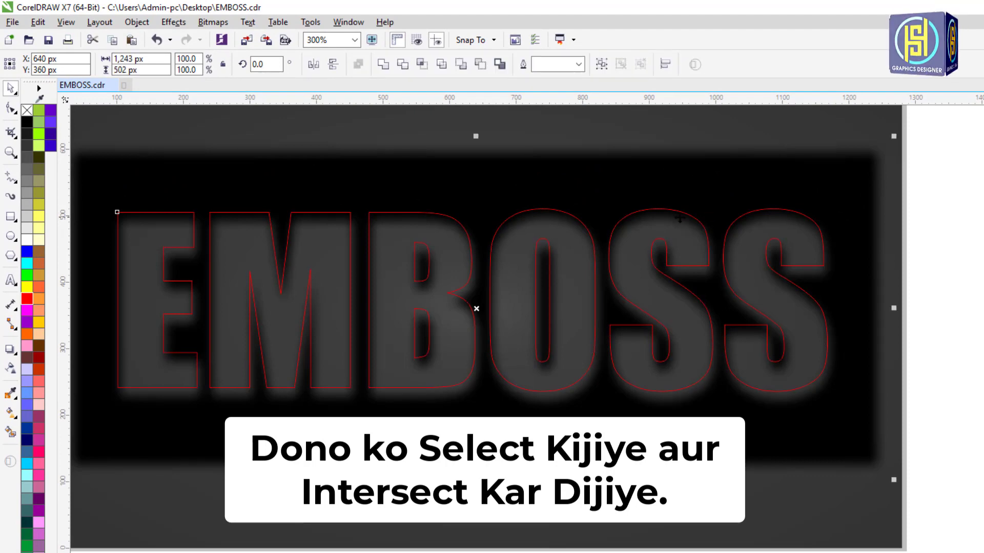
pyautogui.click(421, 64)
pyautogui.click(910, 154)
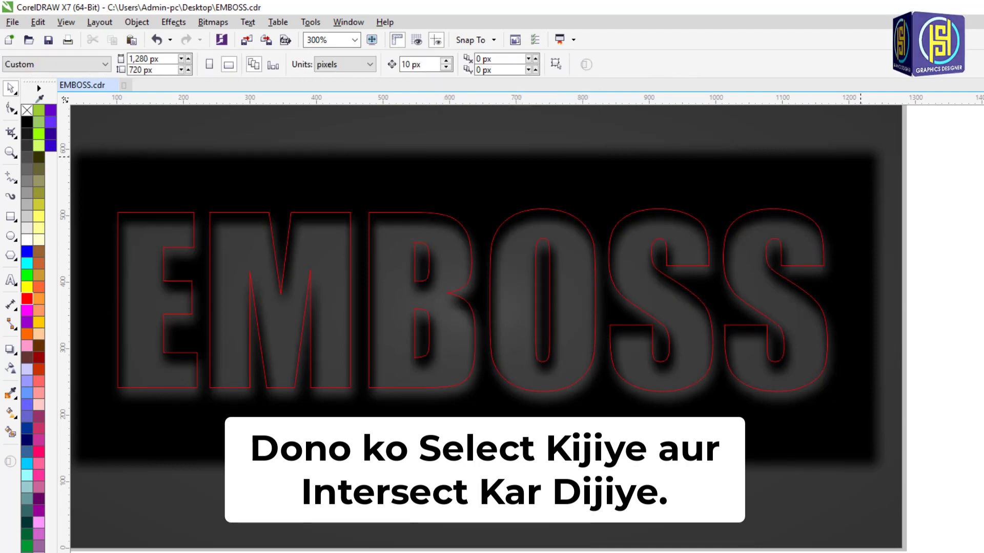
pyautogui.click(477, 308)
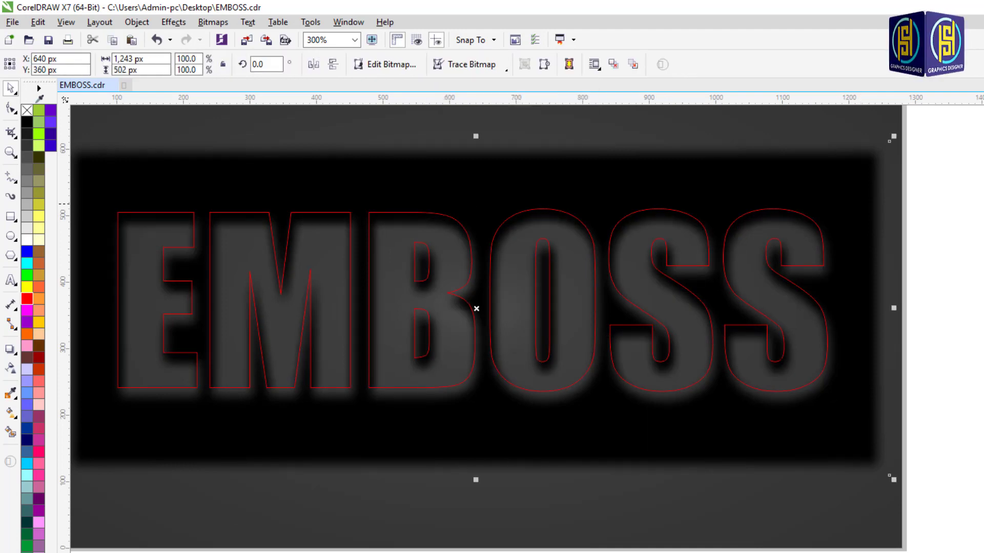
pyautogui.press('Delete')
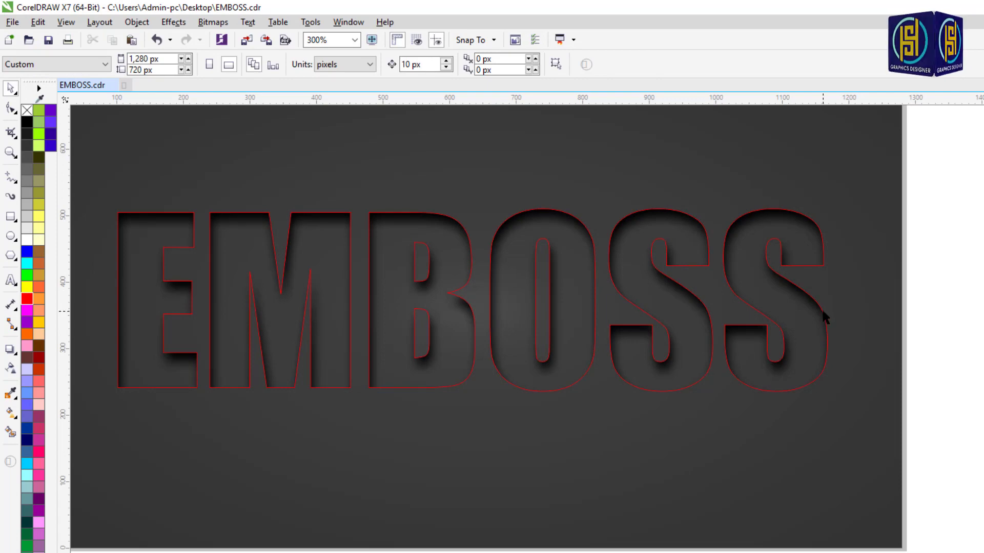
# Move the red outline lettering down to about X 641, Y 87 px, fill it with 20% Black and remove its outline
pyautogui.moveTo(821, 313); pyautogui.dragTo(825, 506)
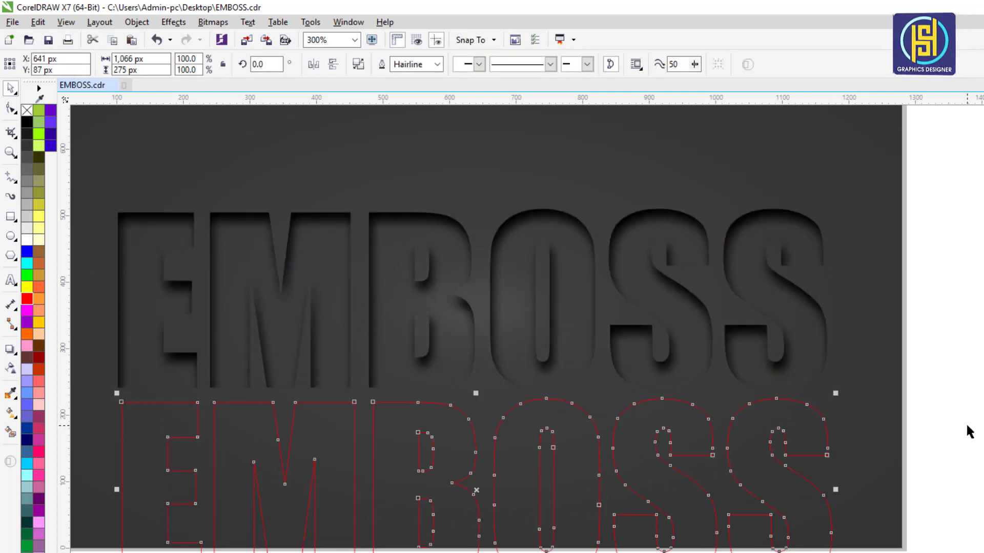
pyautogui.click(27, 239)
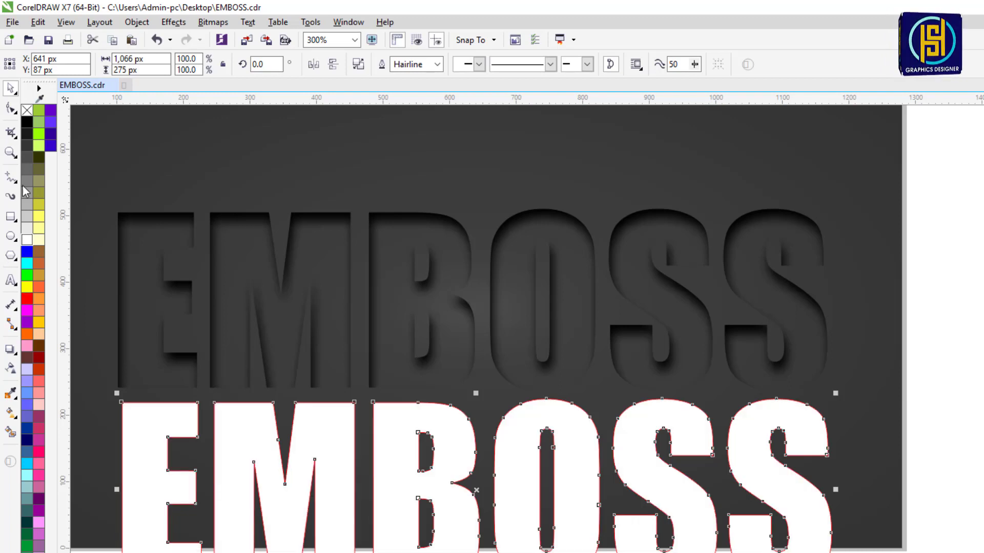
pyautogui.rightClick(27, 109)
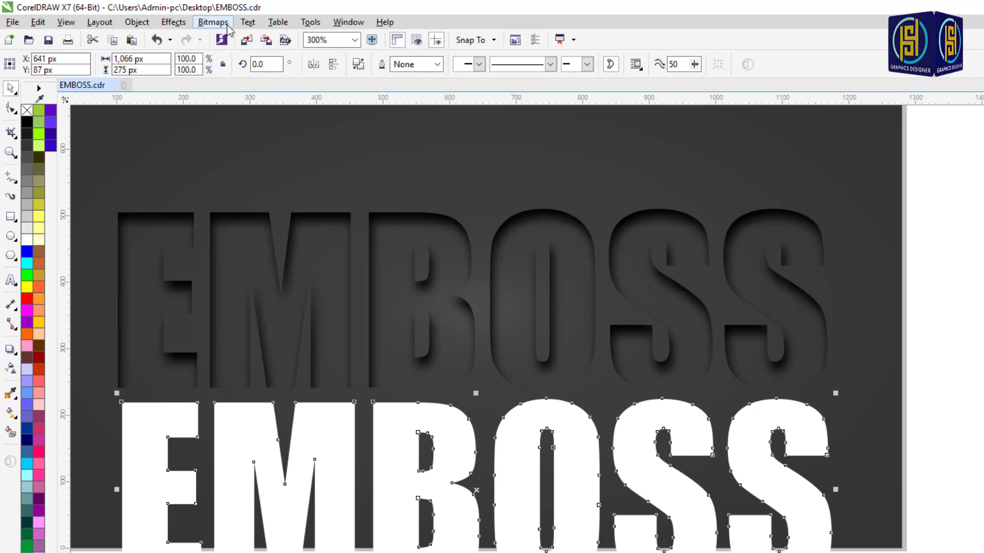
pyautogui.click(213, 23)
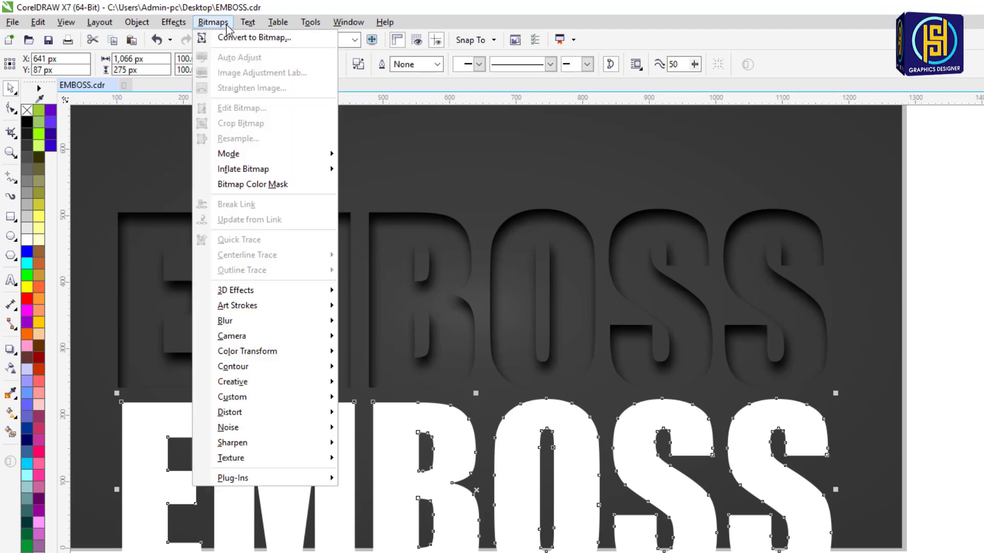
pyautogui.click(544, 154)
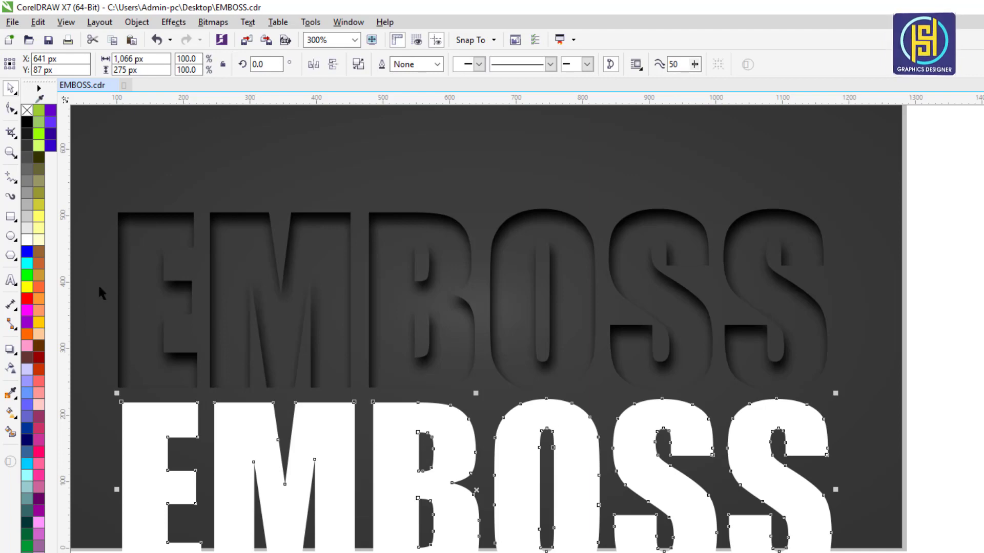
pyautogui.click(29, 217)
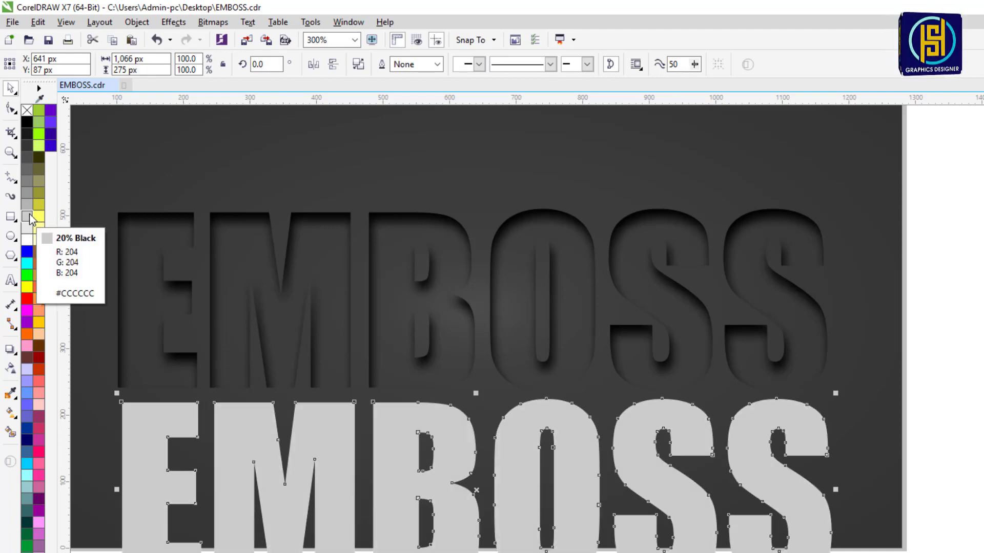
# Convert the light grey lettering to a 300 dpi RGB Color (24-bit) bitmap with anti-aliasing and a transparent background
pyautogui.click(214, 25)
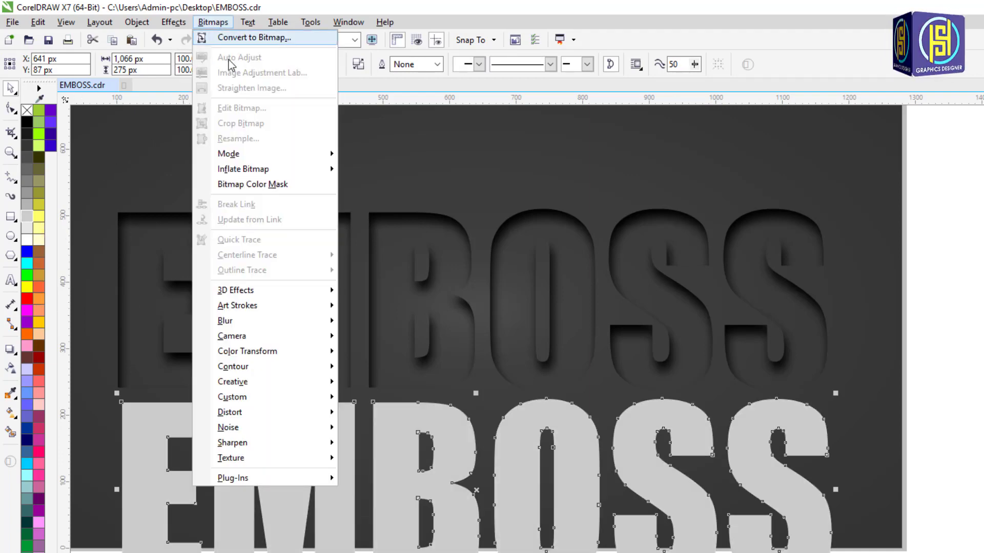
pyautogui.click(247, 41)
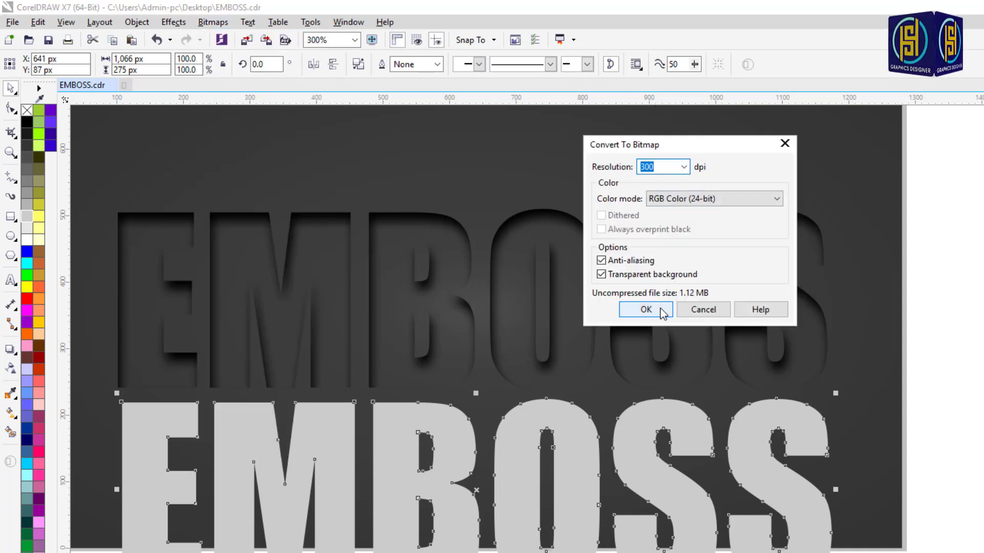
pyautogui.click(646, 310)
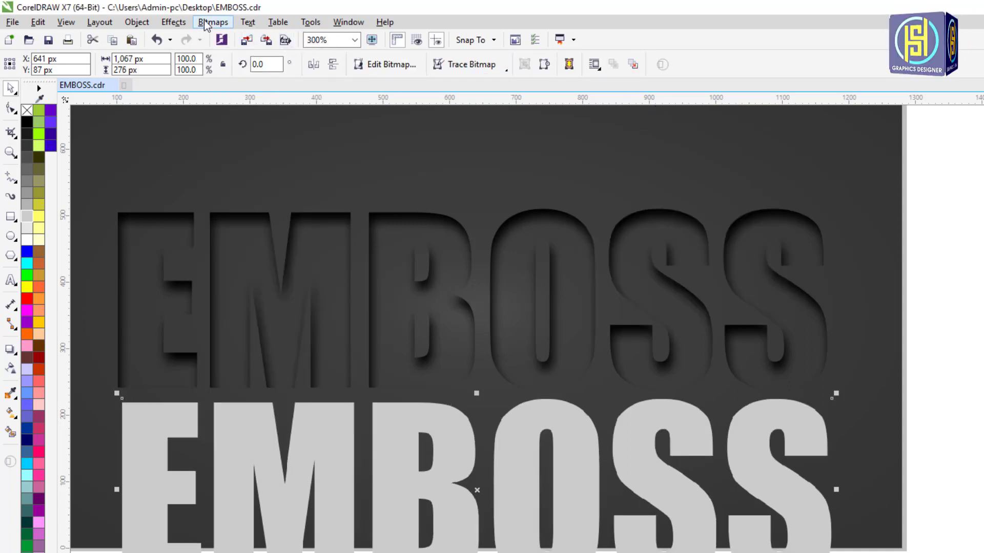
# Apply a Gaussian Blur with a radius of 2.7 pixels to the light grey lettering bitmap
pyautogui.click(206, 25)
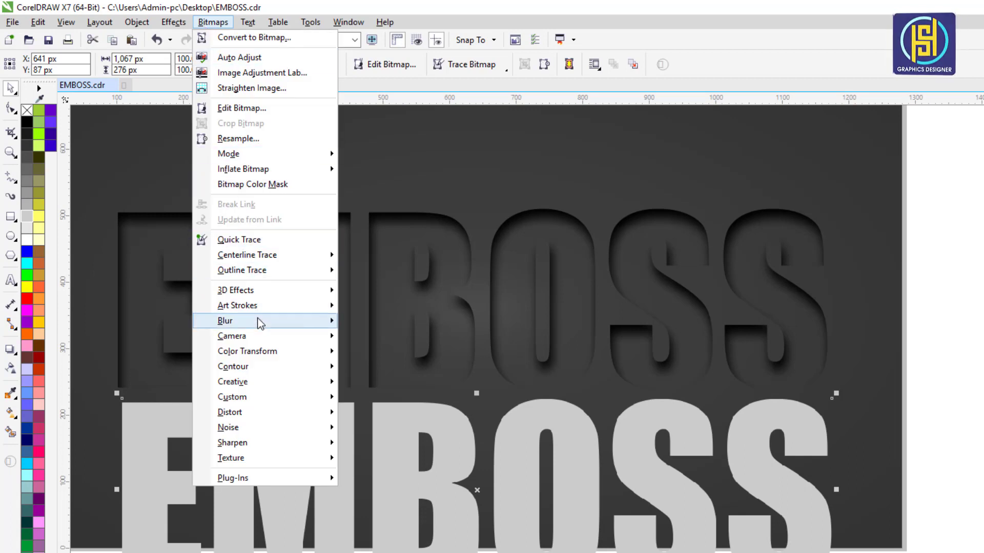
pyautogui.moveTo(259, 322)
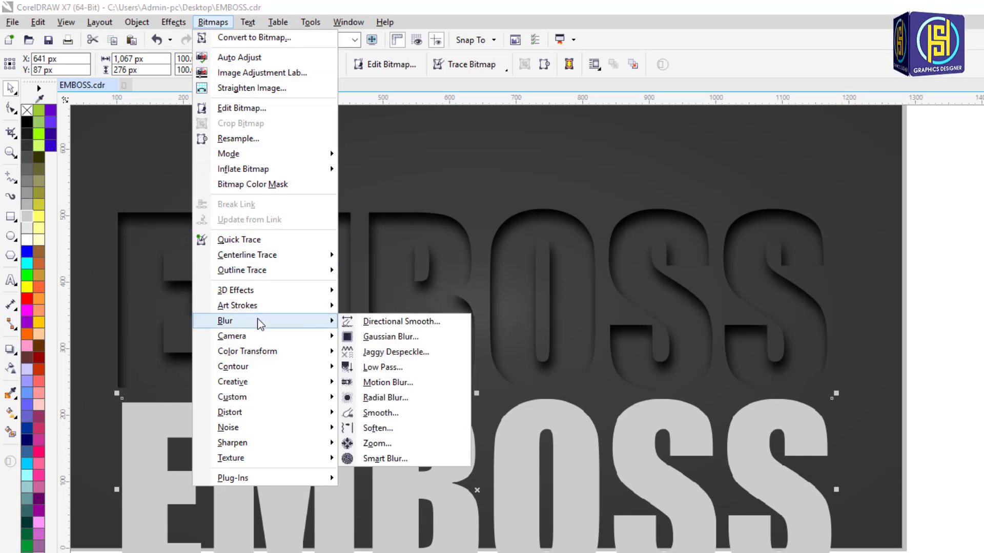
pyautogui.click(439, 338)
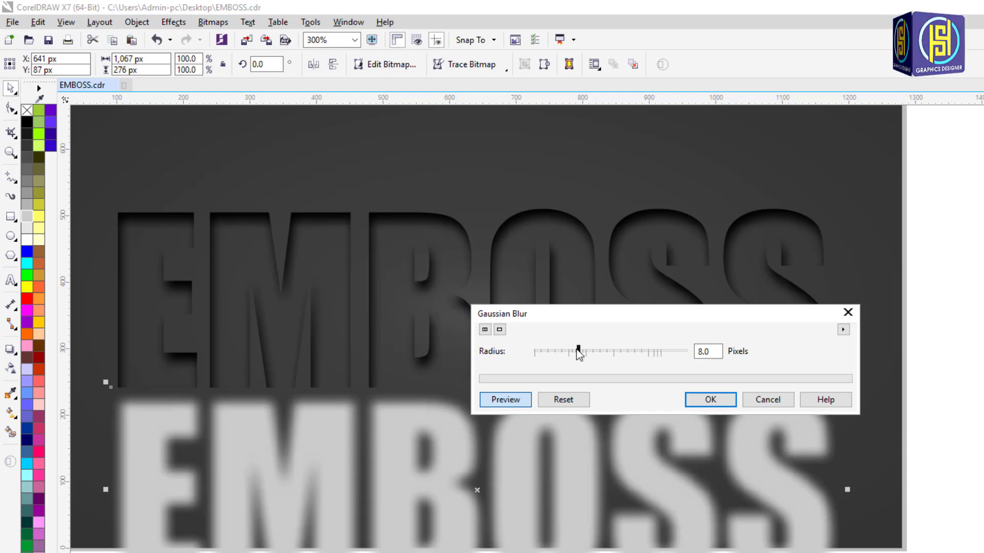
pyautogui.moveTo(578, 350); pyautogui.dragTo(554, 353)
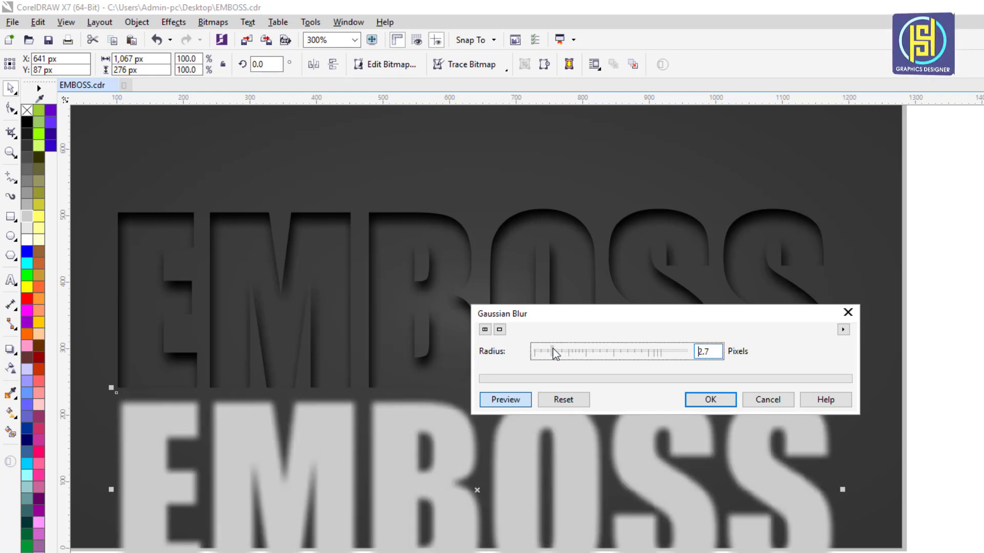
pyautogui.click(691, 400)
# Move the blurred grey lettering bitmap up over the shadowed EMBOSS text, to about X 634, Y 374 px
pyautogui.moveTo(678, 403); pyautogui.dragTo(678, 202)
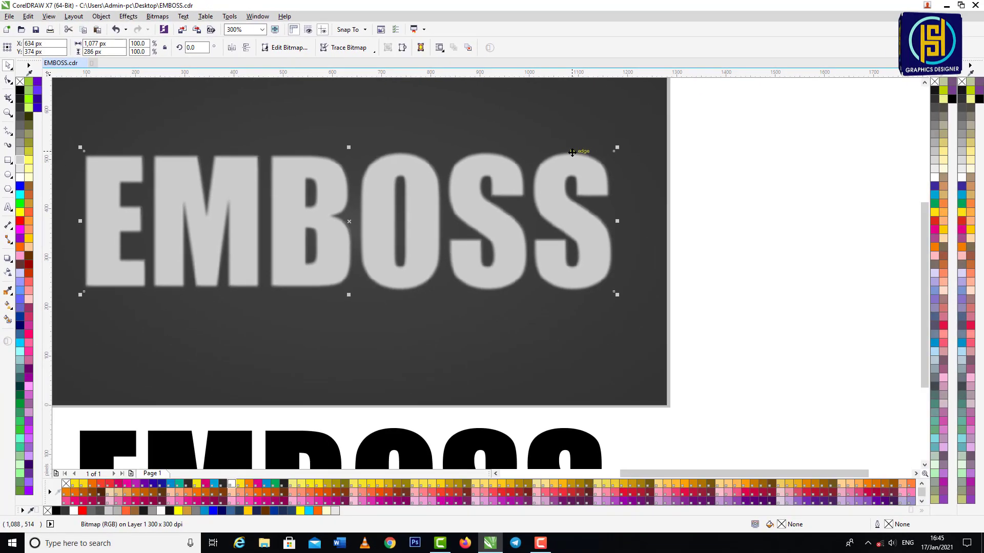
pyautogui.press('p')
pyautogui.hotkey('ctrl', 'z')
pyautogui.click(757, 173)
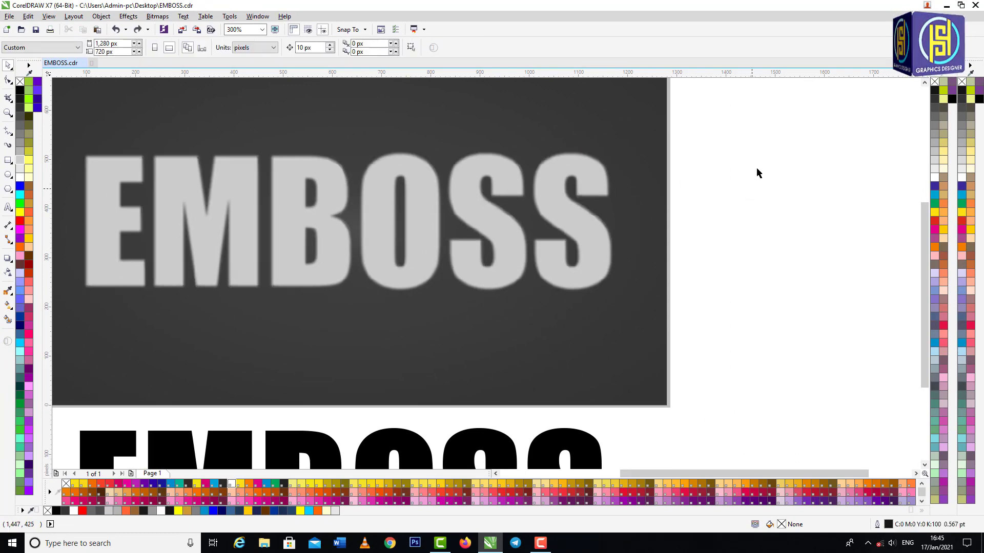
# Fine-tune the grey lettering bitmap over the black inner shadow, placing it at about X 636, Y 372 px
pyautogui.scroll(2, 586, 163)
pyautogui.click(582, 177)
pyautogui.scroll(3, 541, 136)
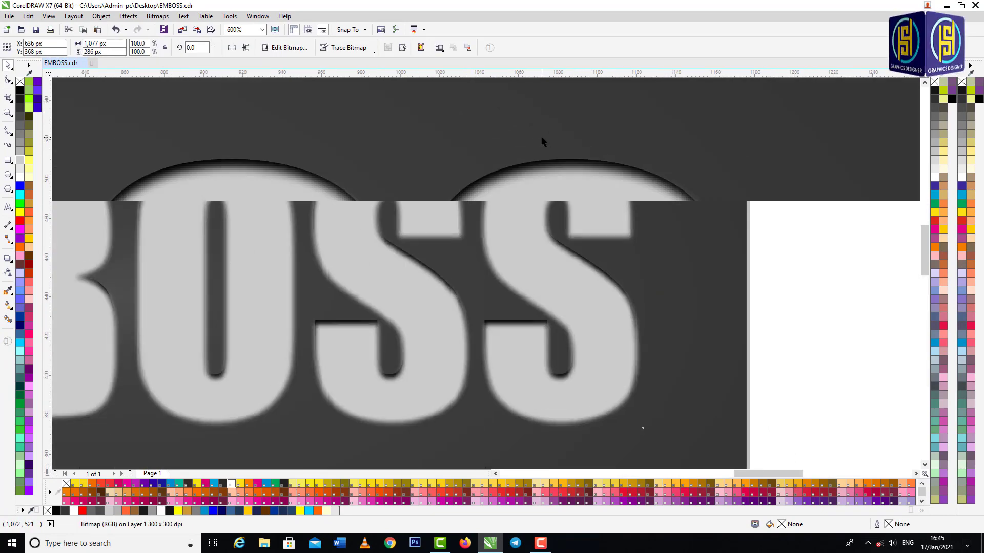
pyautogui.moveTo(559, 230); pyautogui.dragTo(554, 206)
pyautogui.scroll(-3, 549, 176)
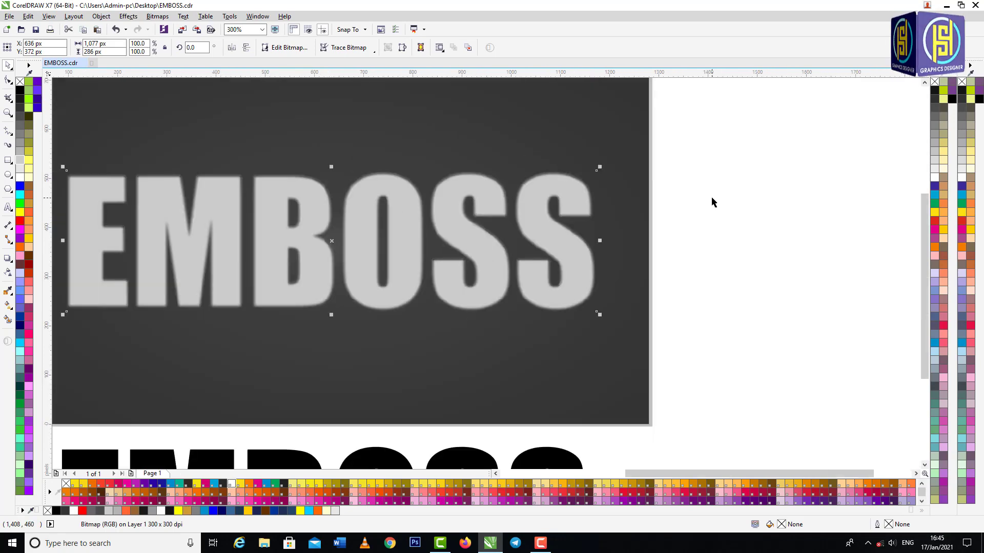
pyautogui.click(712, 202)
pyautogui.scroll(-1, 464, 186)
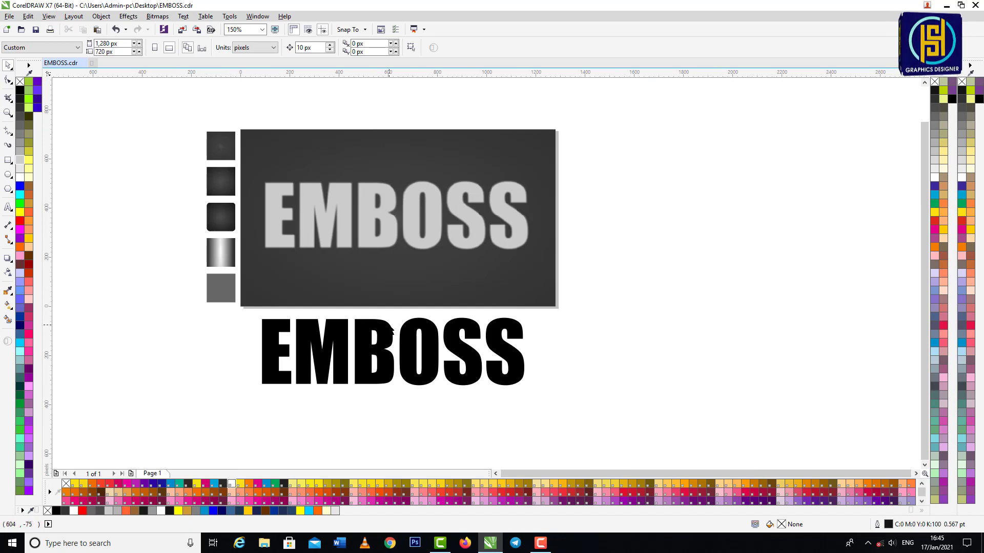
# Copy the black lettering from below the page to about X 610, Y 92 px and give the copy no fill and a red outline
pyautogui.moveTo(391, 330); pyautogui.dragTo(389, 264)
pyautogui.moveTo(389, 263); pyautogui.dragTo(389, 262)
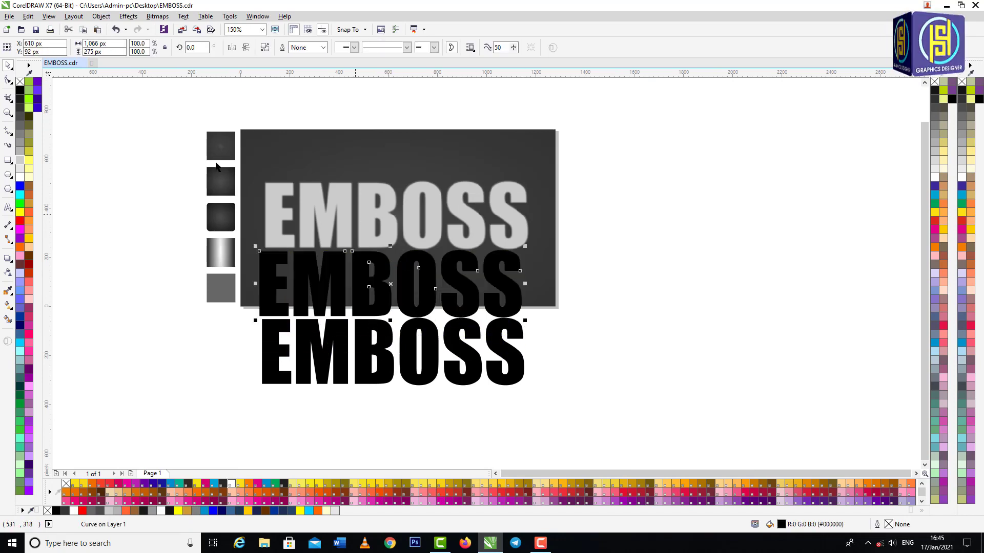
pyautogui.click(20, 82)
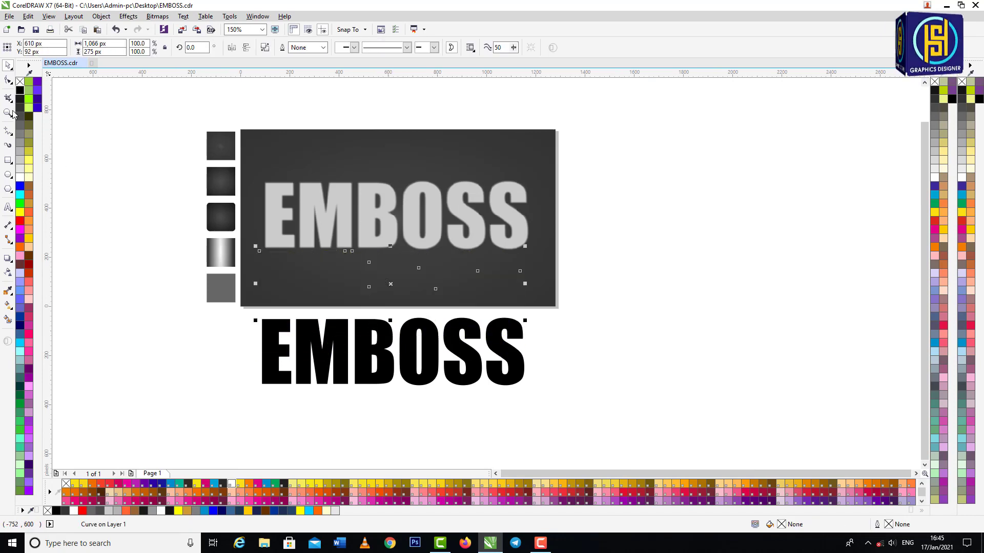
pyautogui.rightClick(20, 221)
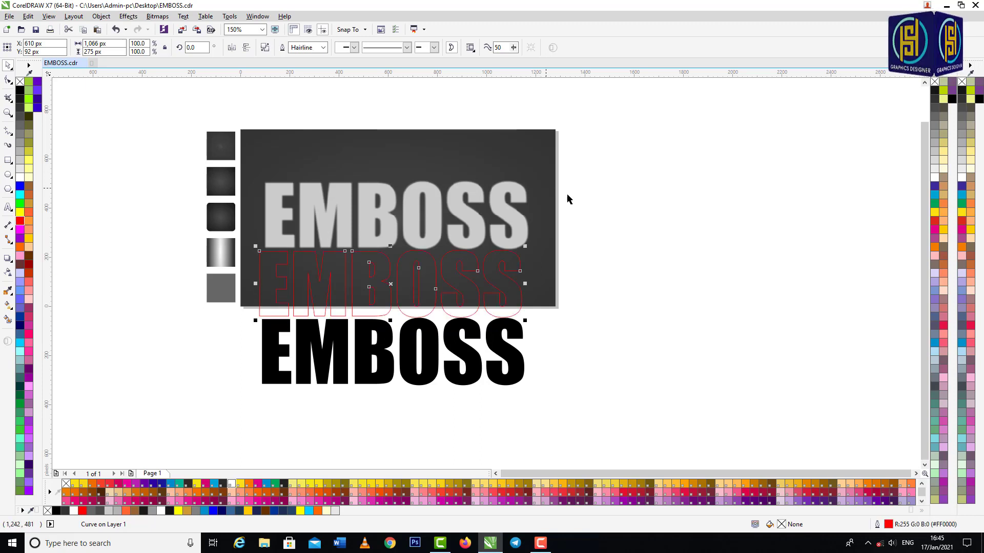
pyautogui.click(655, 187)
pyautogui.press('z')
pyautogui.moveTo(232, 122); pyautogui.dragTo(576, 342)
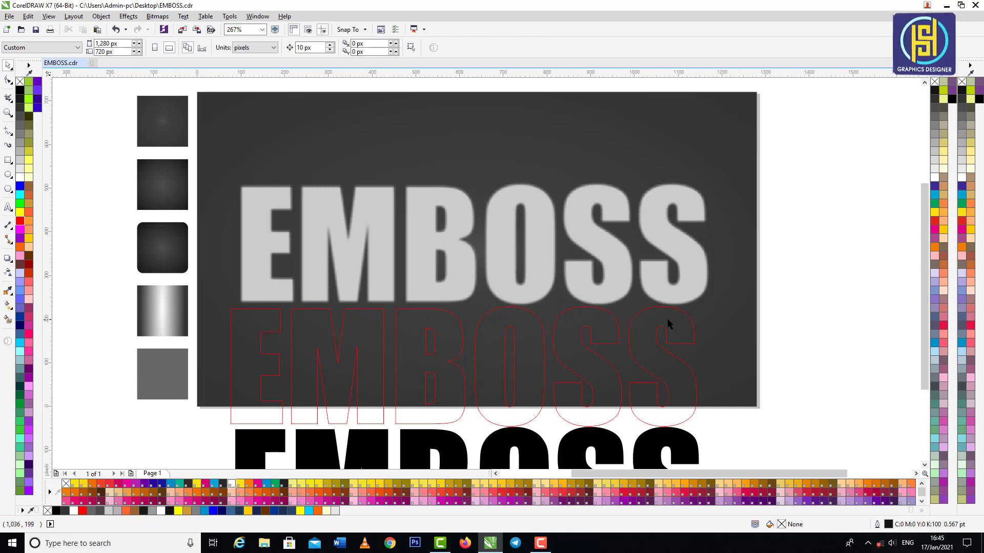
# Move the red outline lettering over the light grey bitmap, offset slightly upward to about X 635, Y 377 px
pyautogui.moveTo(687, 319); pyautogui.dragTo(697, 193)
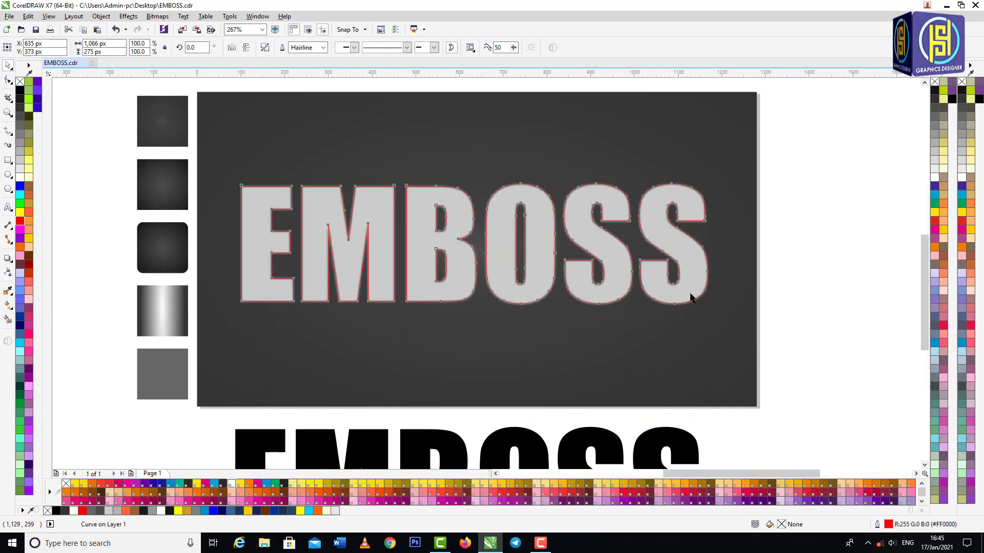
pyautogui.scroll(2, 693, 300)
pyautogui.scroll(1, 695, 306)
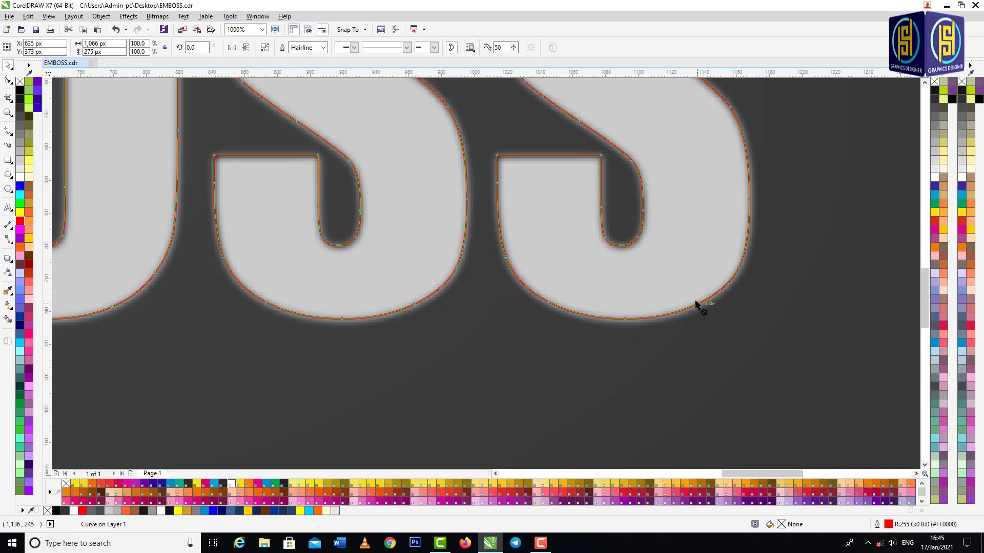
pyautogui.moveTo(696, 306); pyautogui.dragTo(696, 298)
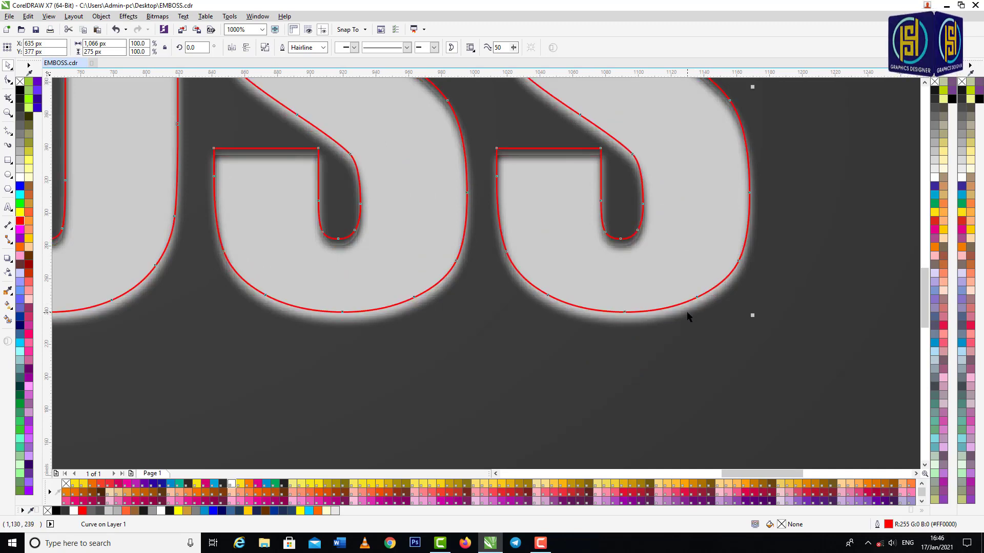
pyautogui.scroll(1, 667, 309)
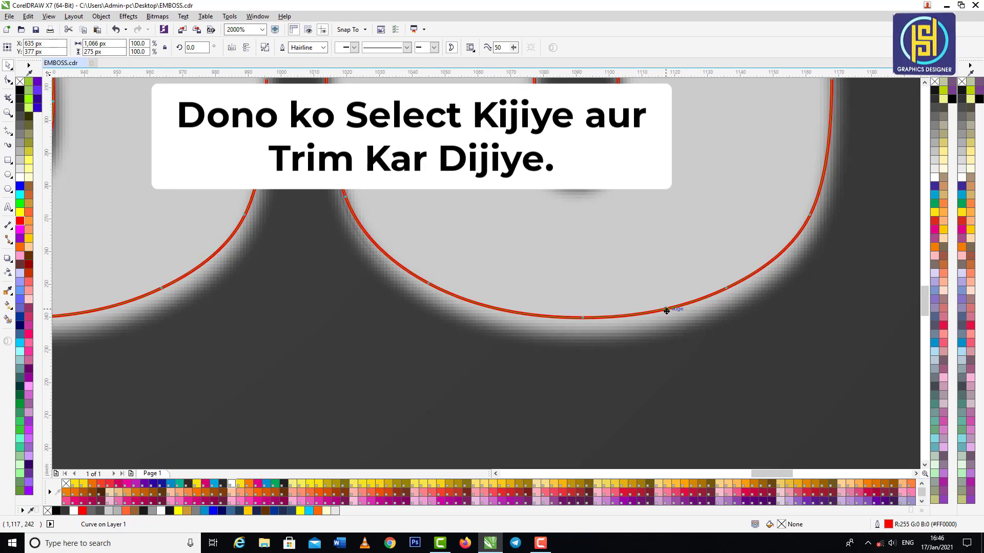
# Trim the light grey lettering bitmap with the red outline lettering and delete the red outline
pyautogui.keyDown('shift'); pyautogui.click(668, 323); pyautogui.keyUp('shift')
pyautogui.scroll(-2, 534, 234)
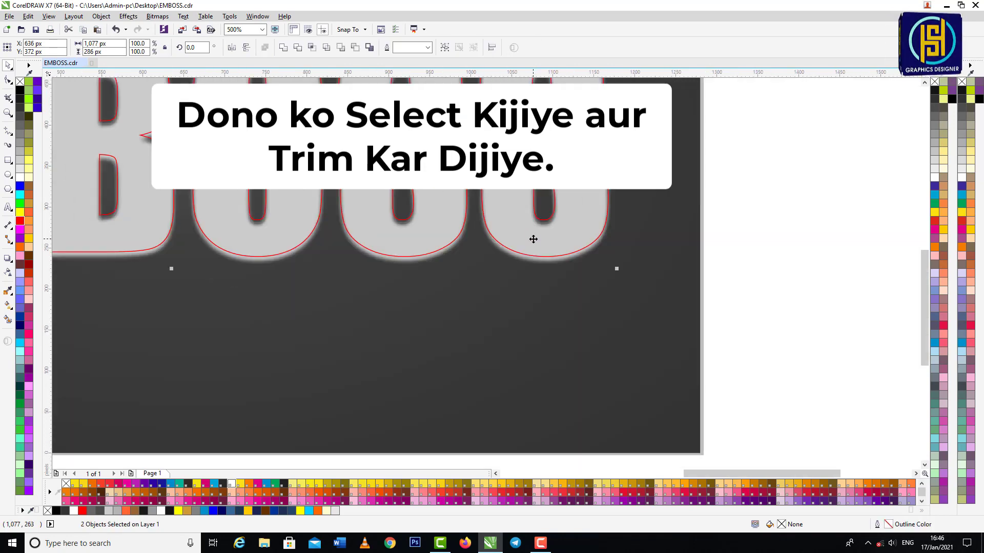
pyautogui.moveTo(561, 242); pyautogui.dragTo(565, 358)
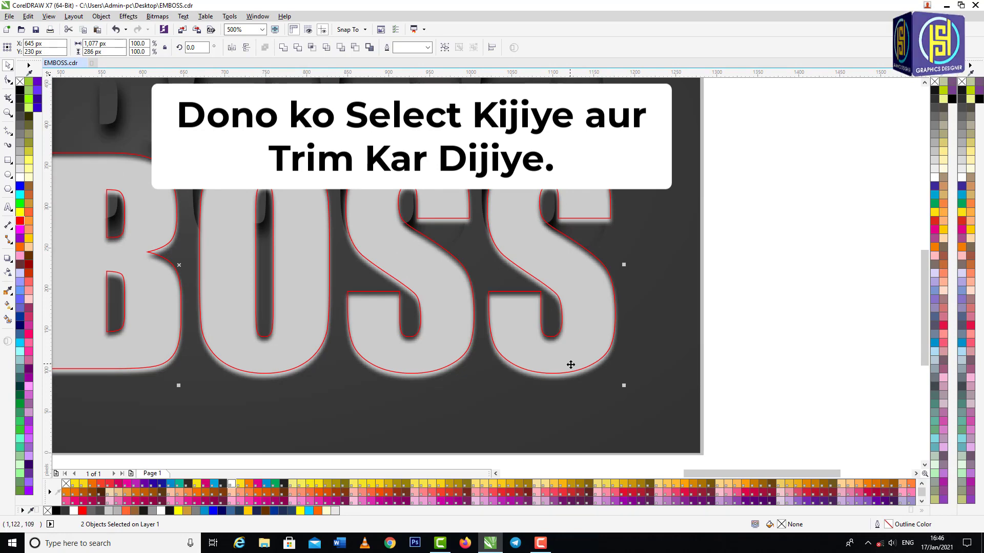
pyautogui.hotkey('ctrl', 'z')
pyautogui.scroll(-1, 600, 382)
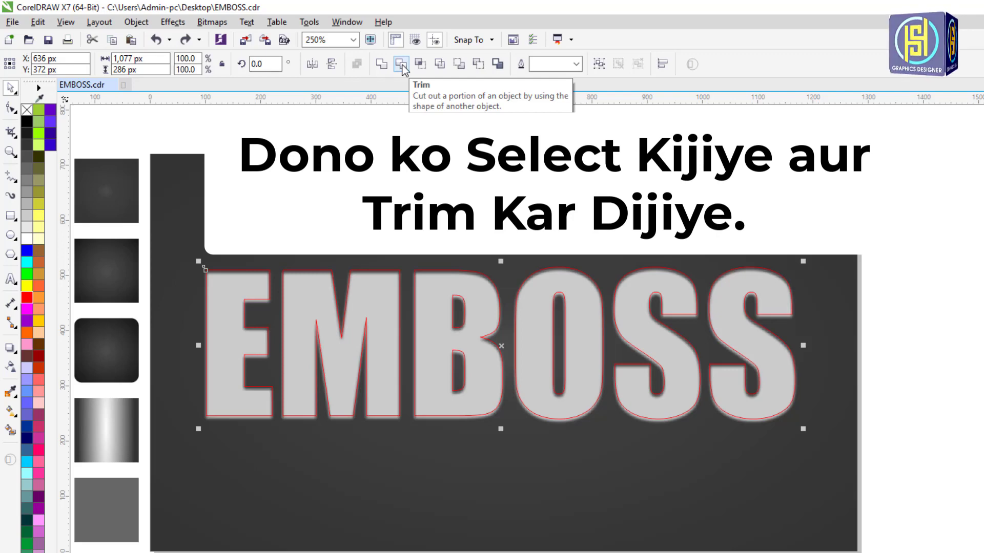
pyautogui.click(402, 67)
pyautogui.click(972, 352)
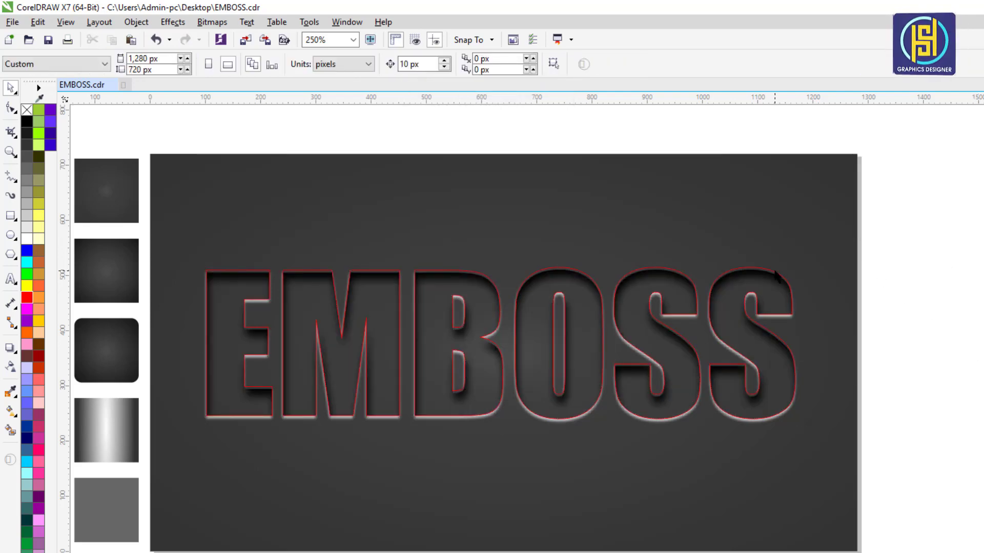
pyautogui.click(777, 276)
pyautogui.click(895, 297)
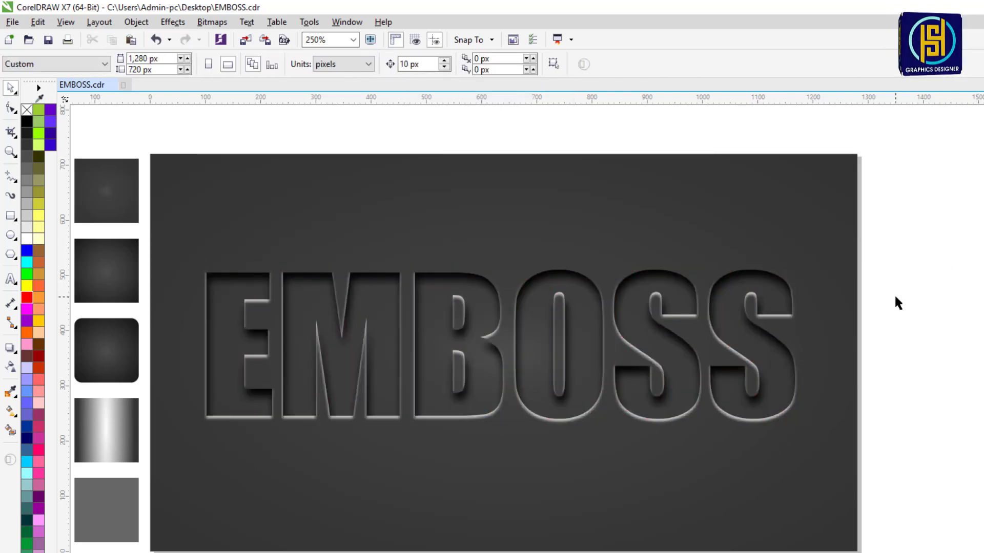
# Move the black lettering up to about X 610, Y 91 px and copy the plain grey swatch's fill onto it
pyautogui.scroll(-1, 632, 201)
pyautogui.scroll(1, 508, 259)
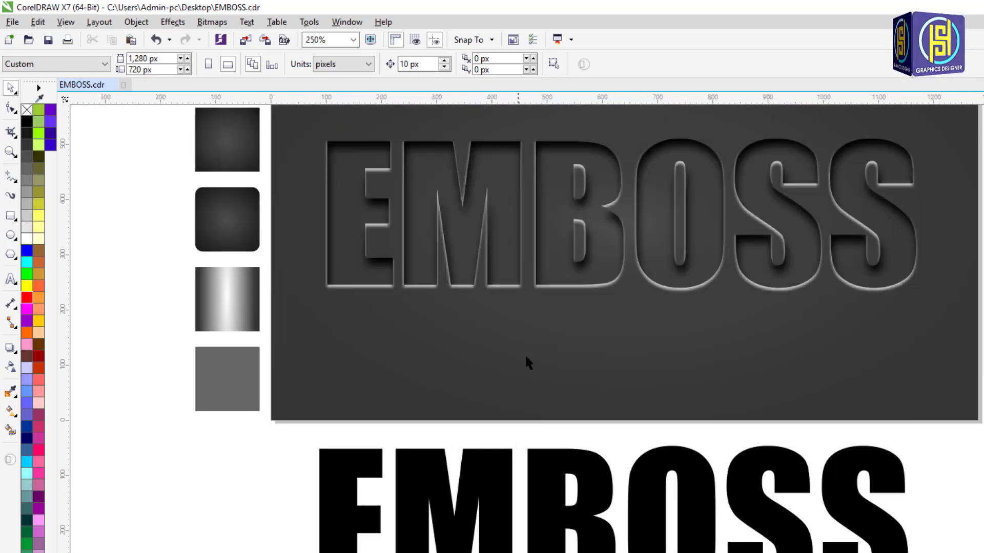
pyautogui.moveTo(607, 518); pyautogui.dragTo(601, 366)
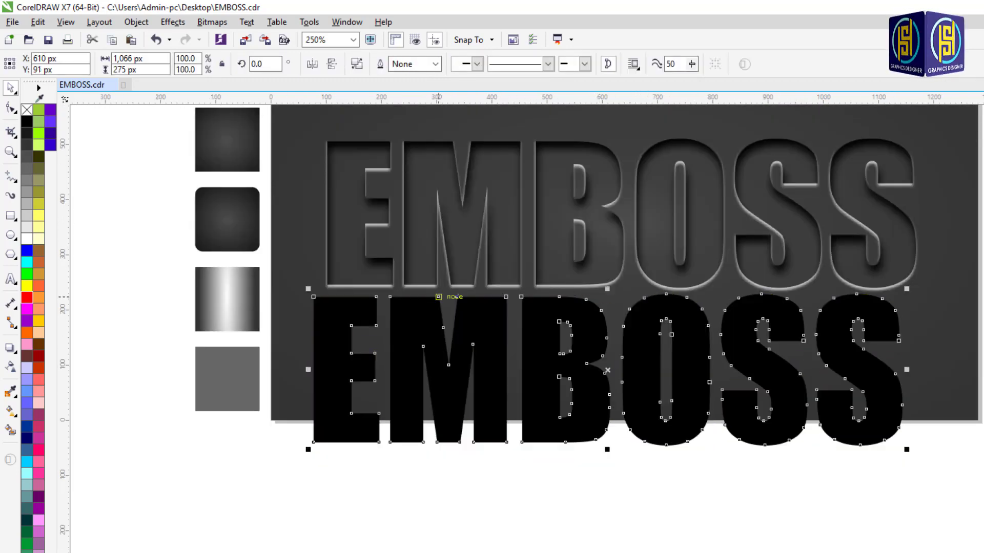
pyautogui.click(232, 452)
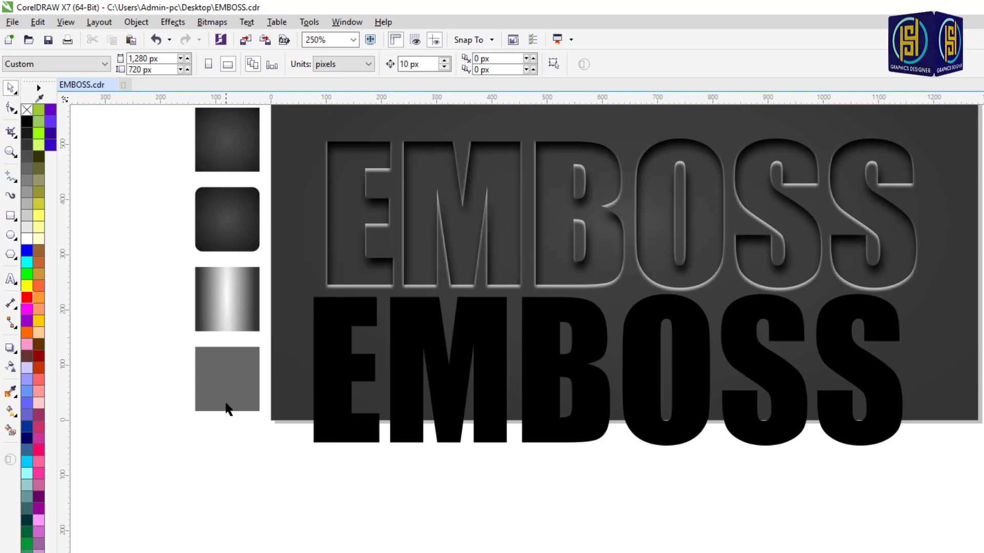
pyautogui.moveTo(226, 404); pyautogui.dragTo(356, 374)
pyautogui.click(356, 490)
pyautogui.click(529, 322)
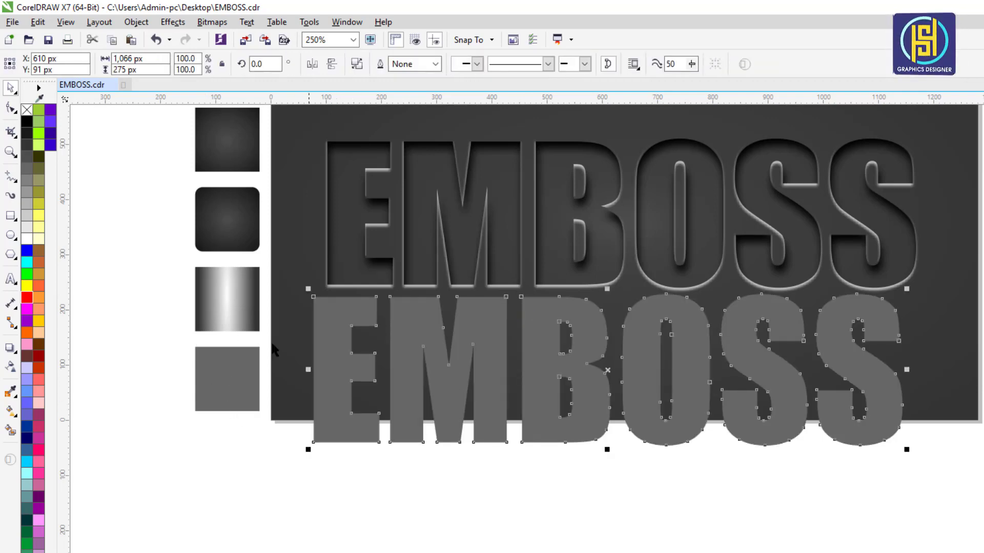
# Move the solid grey lettering up over the embossed text, to about X 635, Y 373 px
pyautogui.scroll(-2, 387, 220)
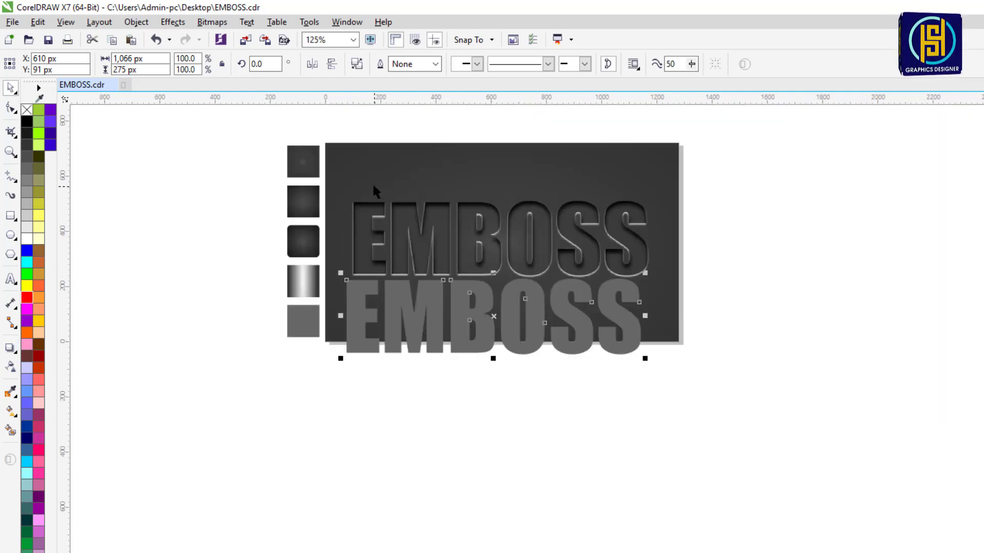
pyautogui.scroll(2, 372, 182)
pyautogui.moveTo(322, 377); pyautogui.dragTo(333, 220)
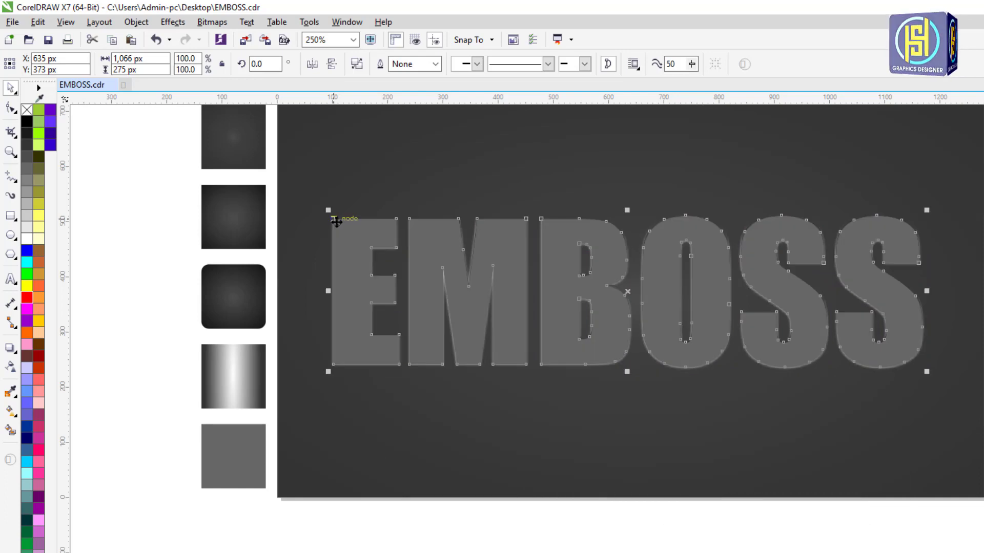
# Apply transparency to the grey lettering with the Overlay merge mode and a transparency value of 75
pyautogui.click(12, 367)
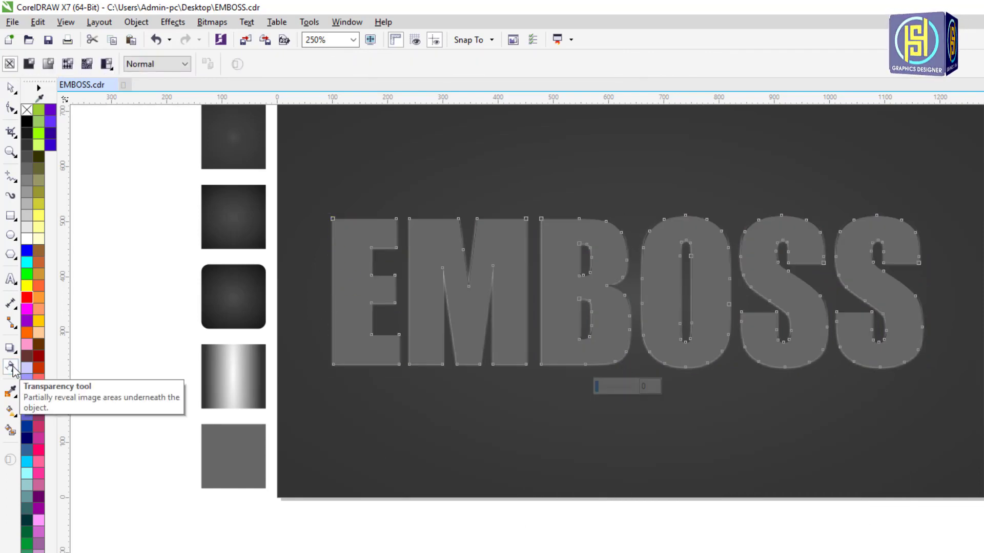
pyautogui.click(175, 68)
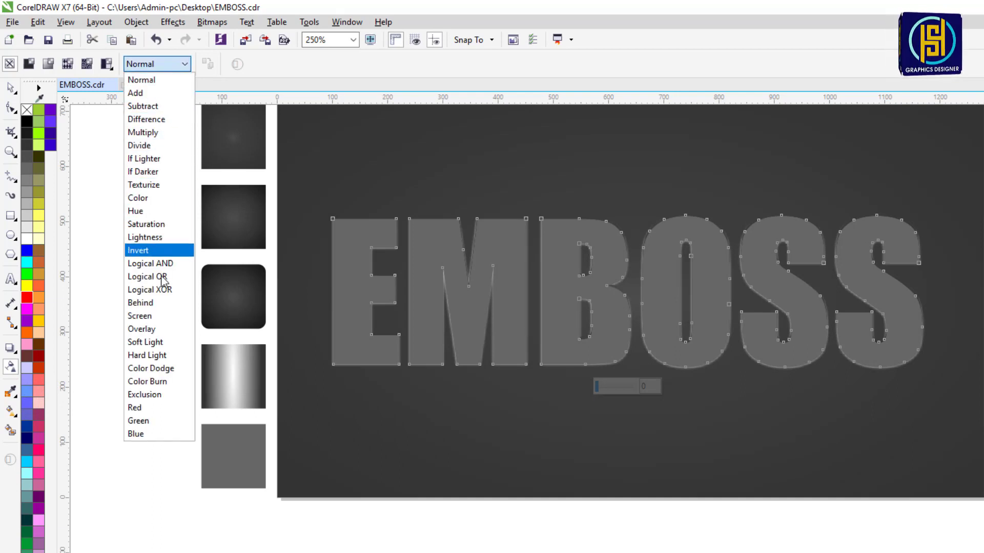
pyautogui.click(174, 334)
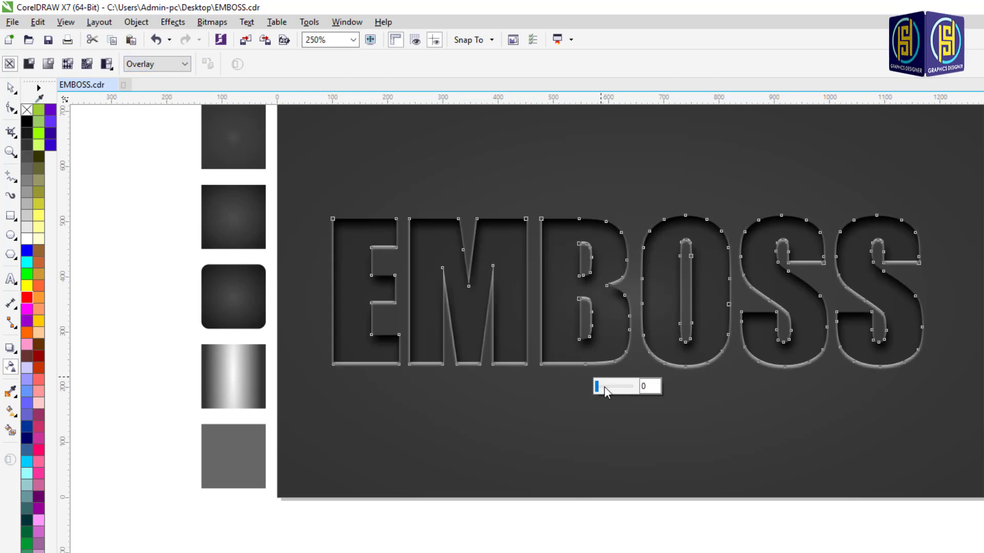
pyautogui.moveTo(615, 386); pyautogui.dragTo(637, 385)
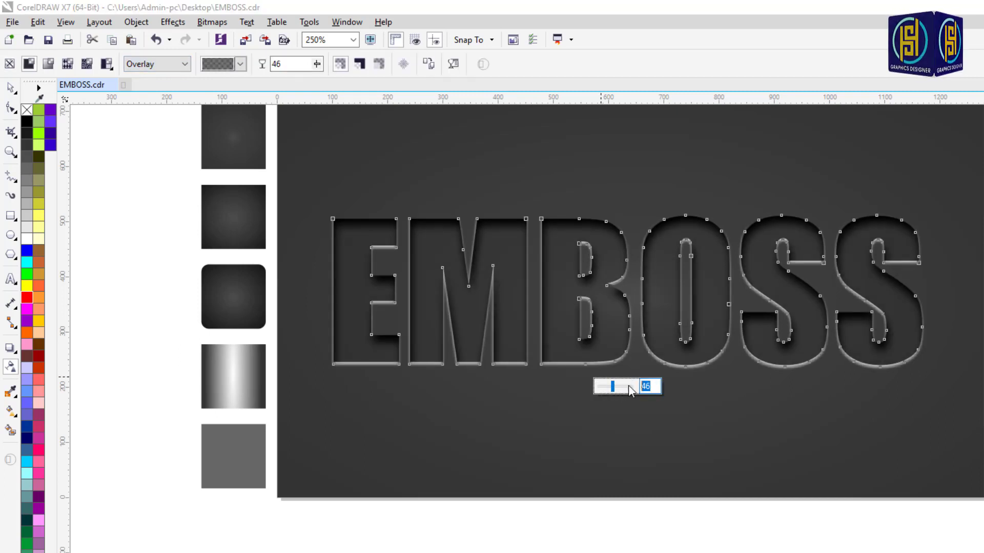
pyautogui.press('Return')
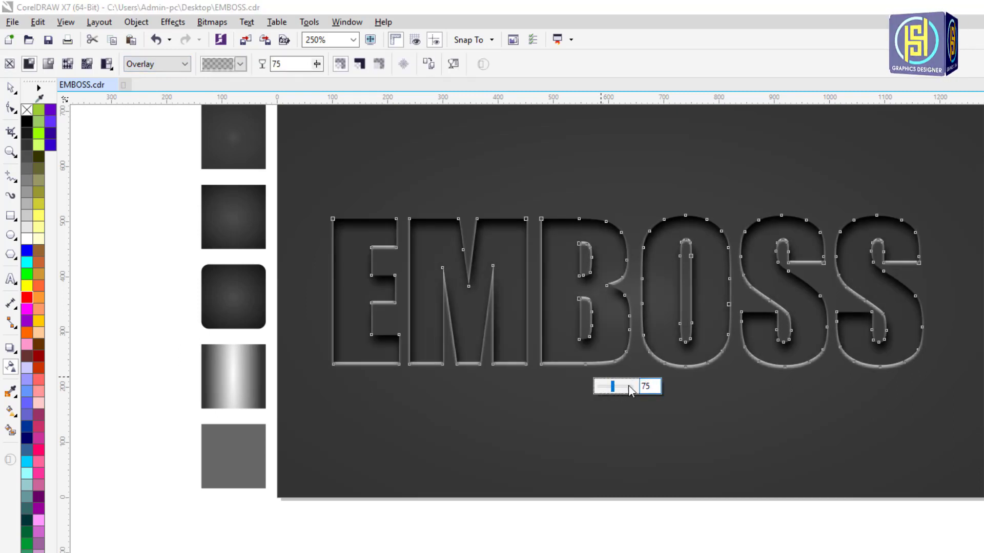
pyautogui.click(11, 88)
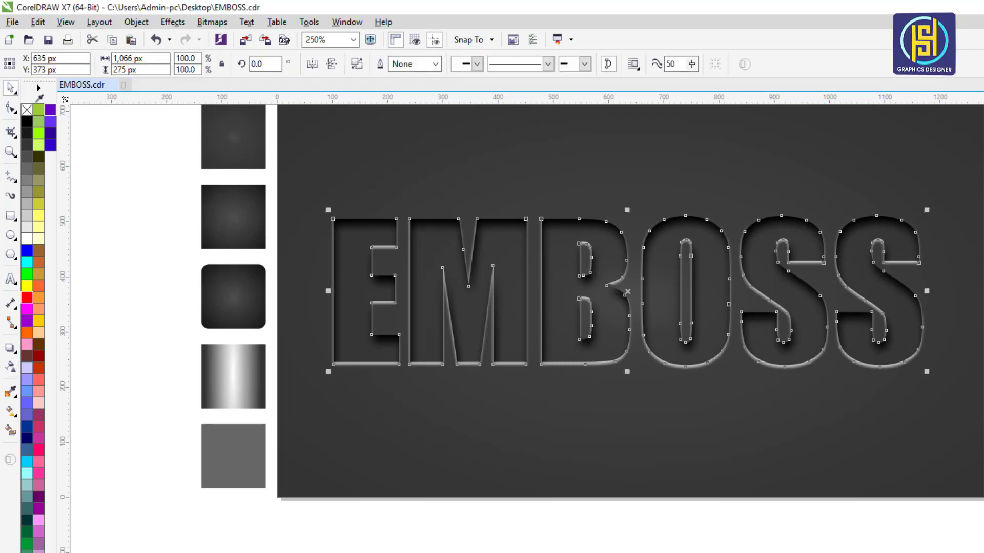
pyautogui.press('Escape')
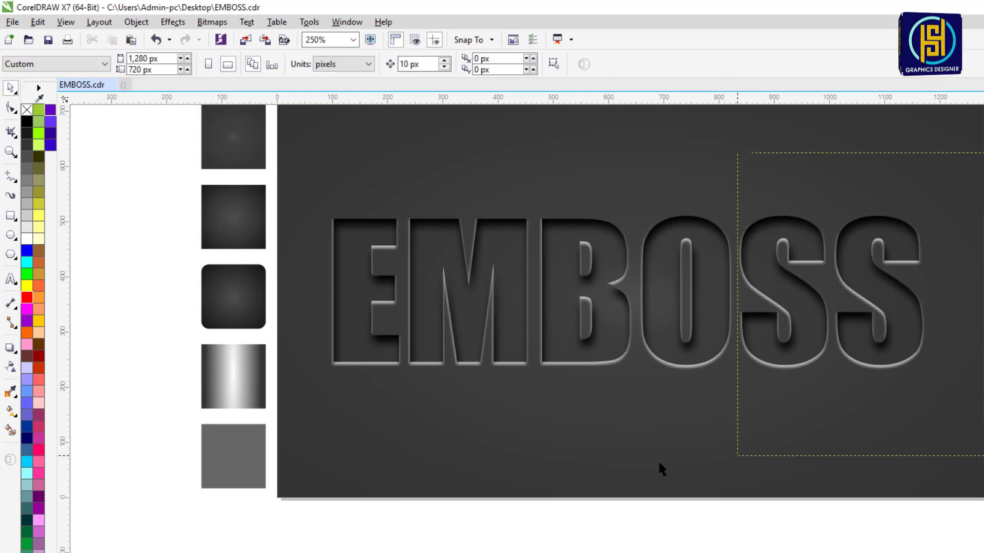
# Group all the EMBOSS lettering pieces and centre the group on the page
pyautogui.moveTo(287, 505); pyautogui.dragTo(287, 505)
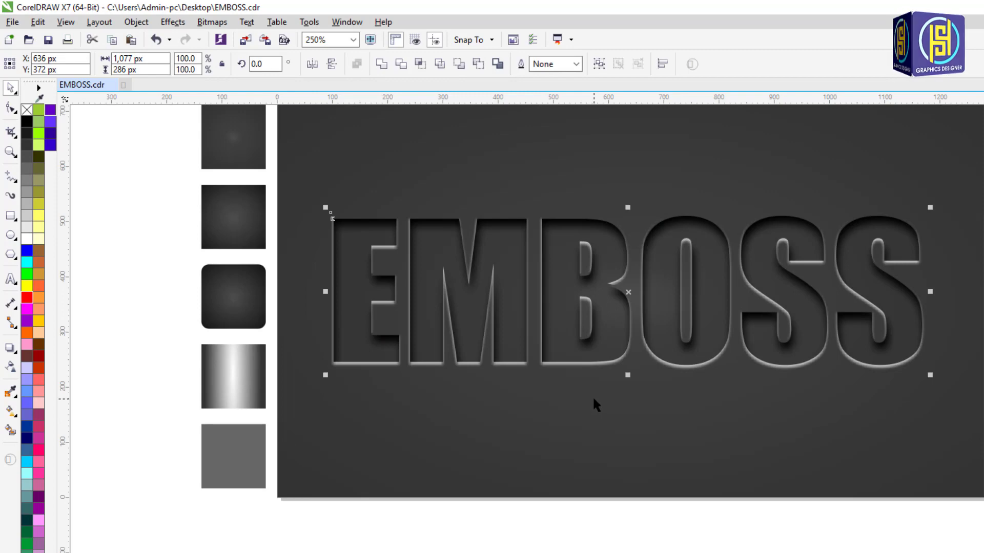
pyautogui.press('p')
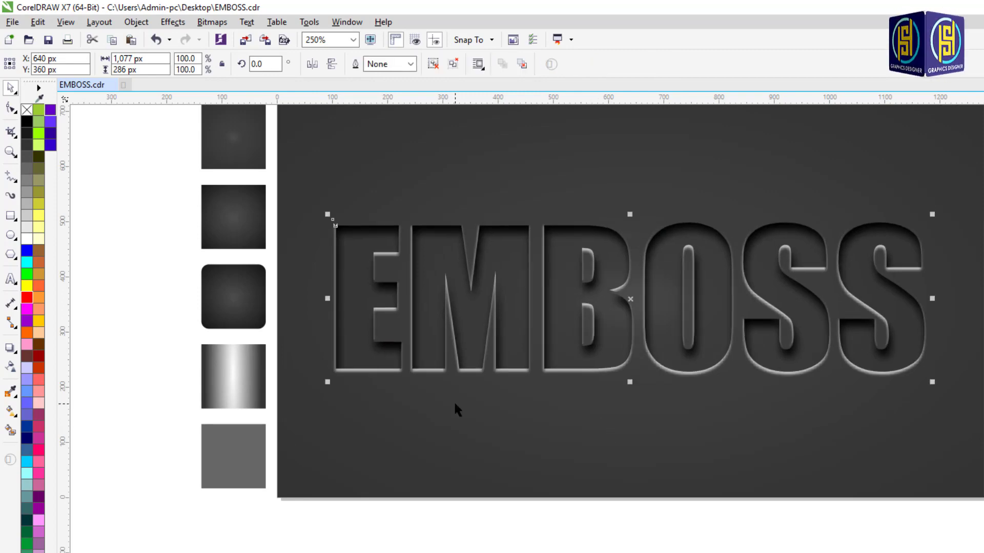
pyautogui.scroll(-2, 453, 405)
pyautogui.click(809, 379)
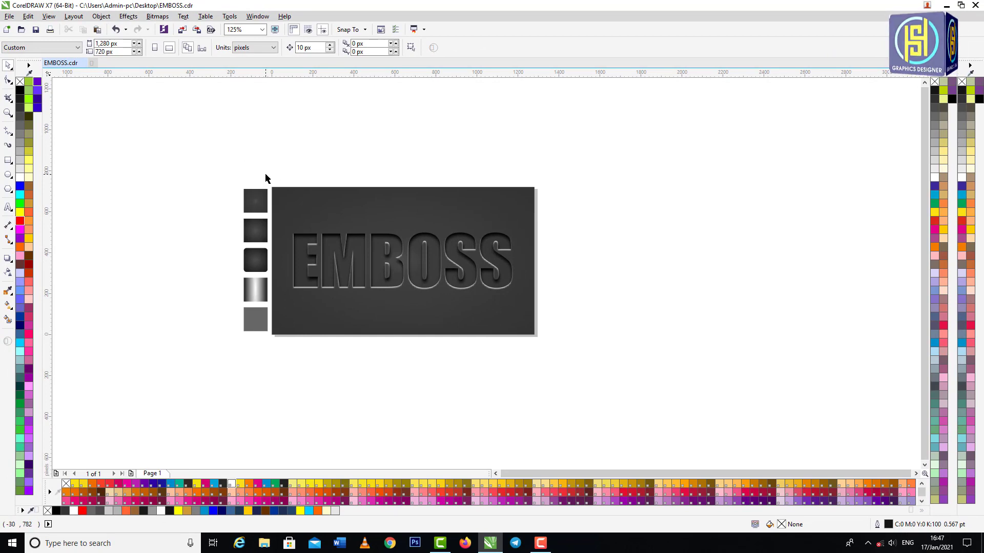
# Copy the background together with the EMBOSS group straight below the page, to about X 640, Y -410 px
pyautogui.moveTo(266, 175); pyautogui.dragTo(593, 362)
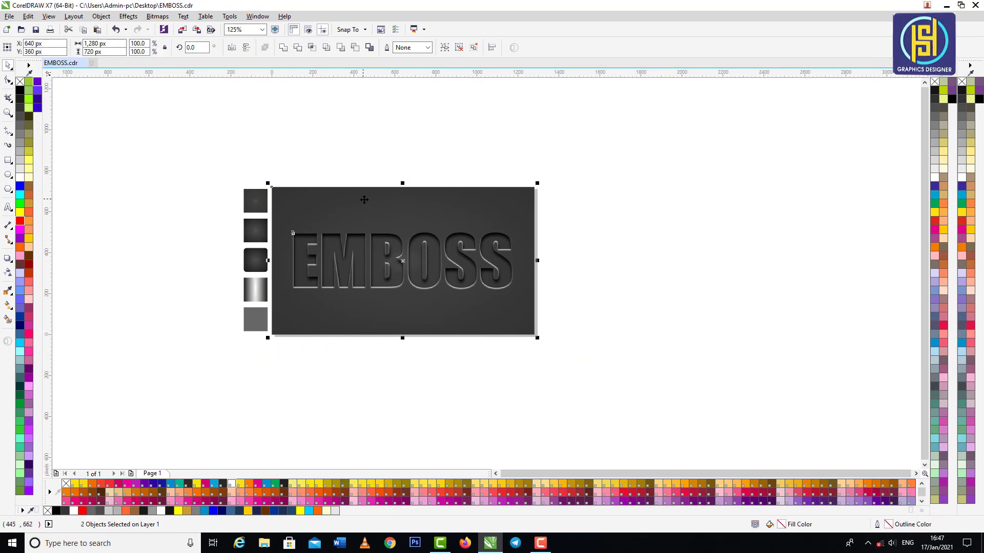
pyautogui.moveTo(447, 204); pyautogui.dragTo(447, 363)
pyautogui.rightClick(448, 362)
pyautogui.click(644, 303)
# Delete the EMBOSS lettering group from the page, keeping only the gradient background there
pyautogui.scroll(1, 353, 249)
pyautogui.scroll(2, 353, 251)
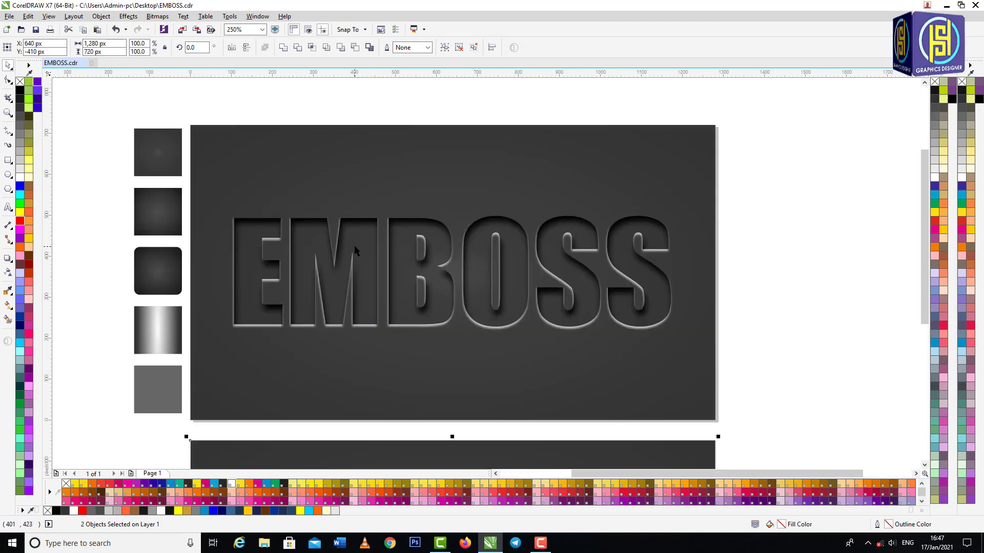
pyautogui.click(425, 229)
pyautogui.press('Delete')
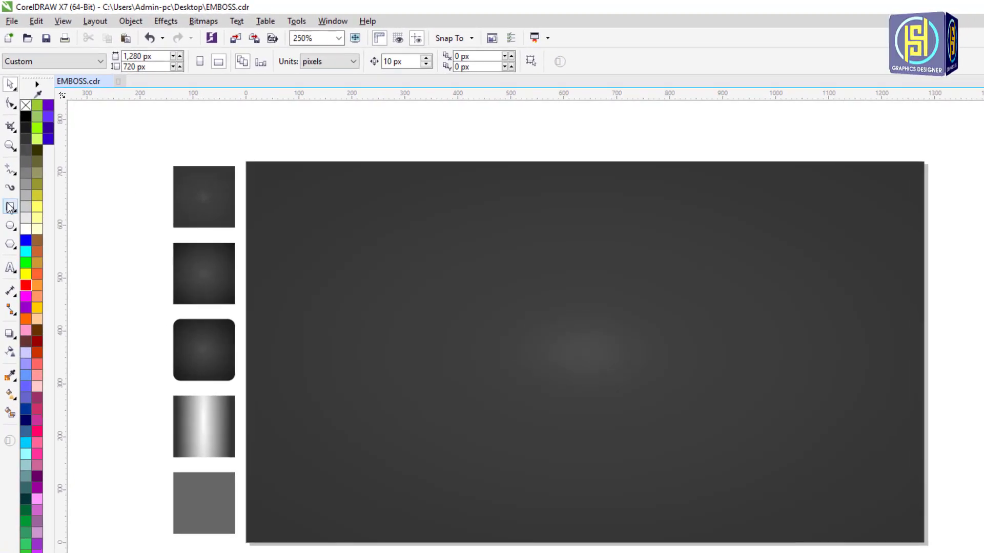
# Draw a rectangle about 651 px wide and 554 px high on the background and centre it on the page
pyautogui.click(10, 207)
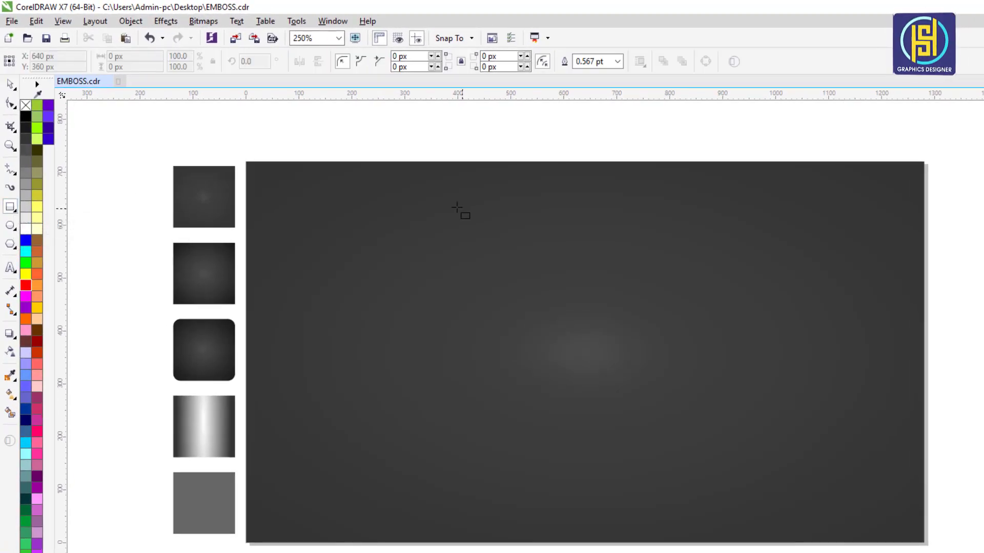
pyautogui.moveTo(428, 207); pyautogui.dragTo(774, 500)
pyautogui.press('space')
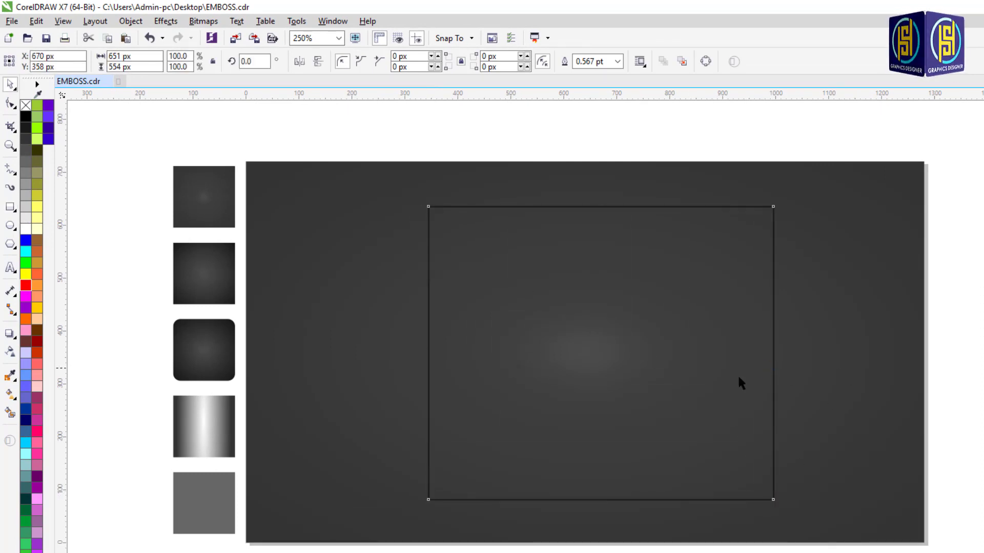
pyautogui.press('p')
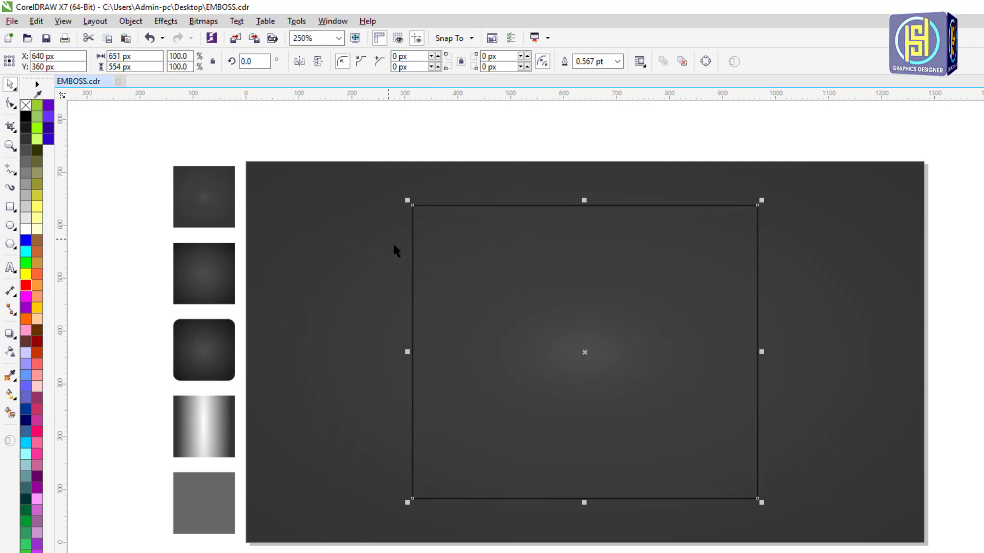
# Round all four corners of the centred rectangle to a radius of about 85 px
pyautogui.click(10, 104)
pyautogui.moveTo(413, 206); pyautogui.dragTo(457, 206)
pyautogui.press('space')
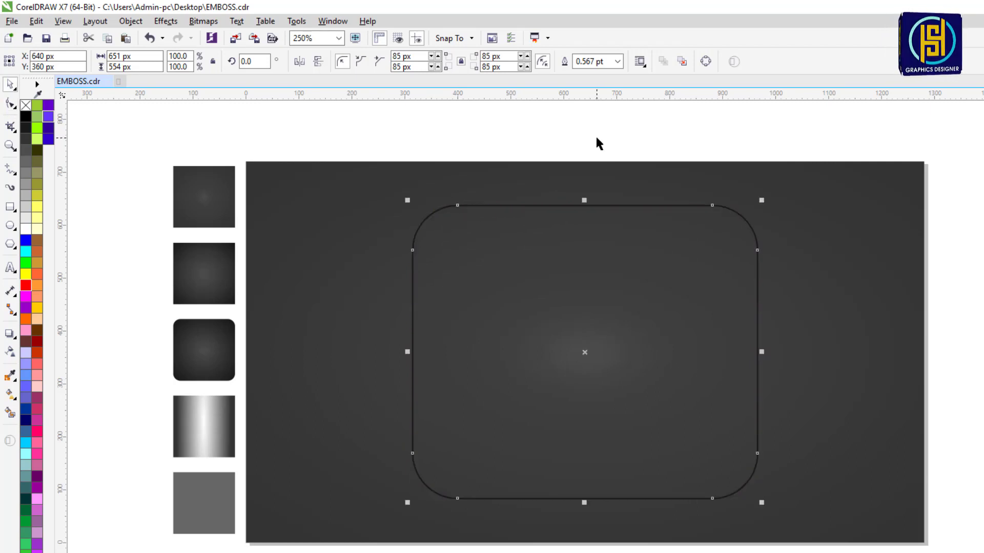
# Draw a rectangle across the full page width, about 1,280 by 458 px, and centre it on the page
pyautogui.click(10, 207)
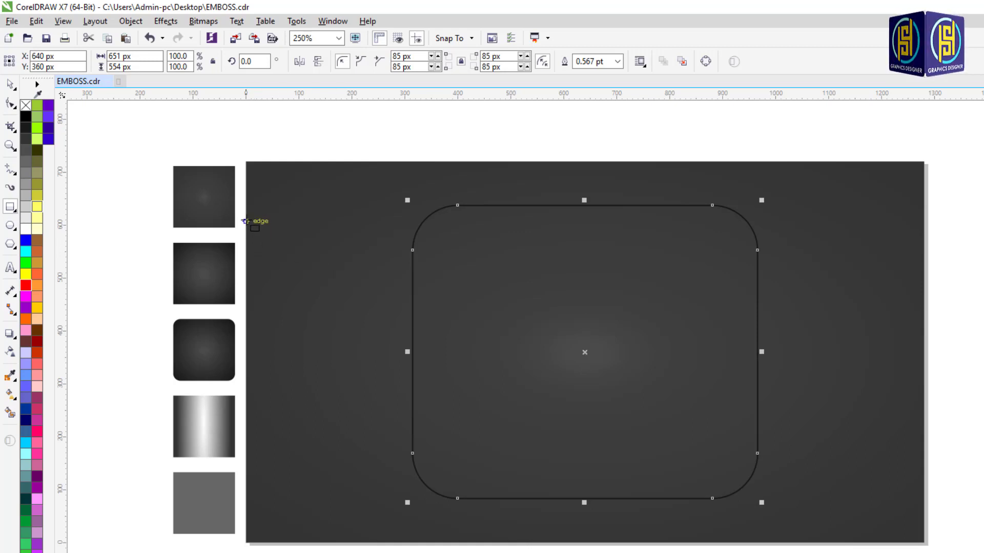
pyautogui.moveTo(245, 220); pyautogui.dragTo(924, 461)
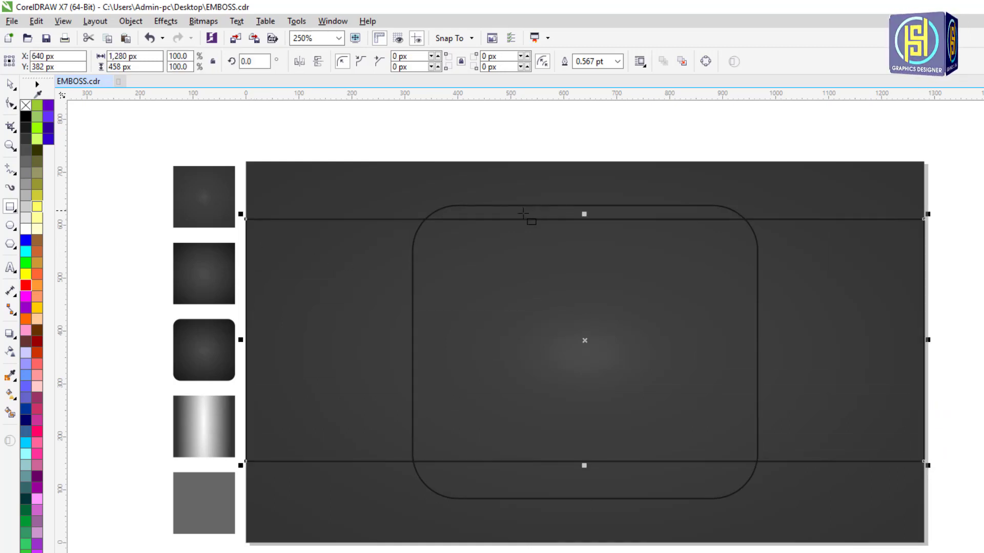
pyautogui.press('space')
pyautogui.press('p')
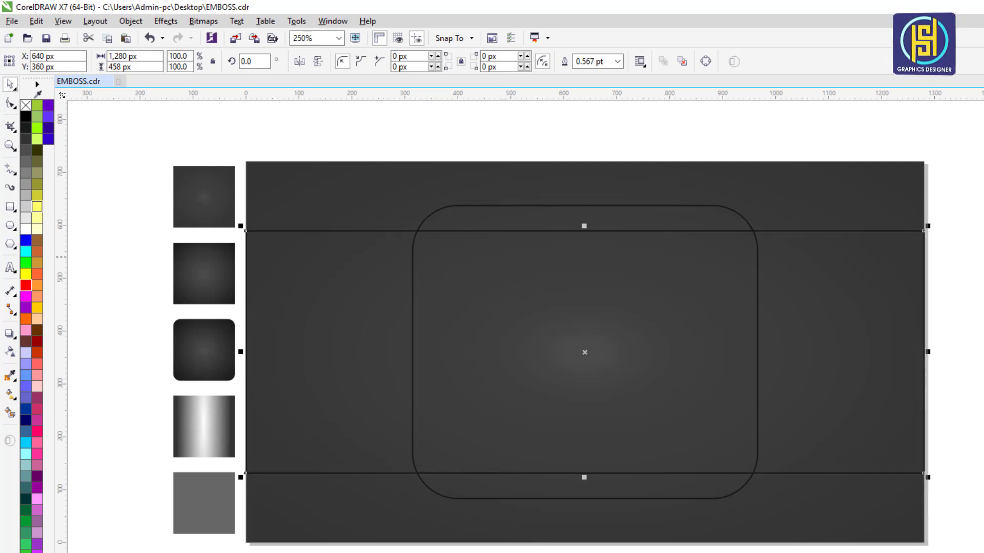
# Reduce the full-width band's height to about 424 px, keeping it centred on the page
pyautogui.press('Escape')
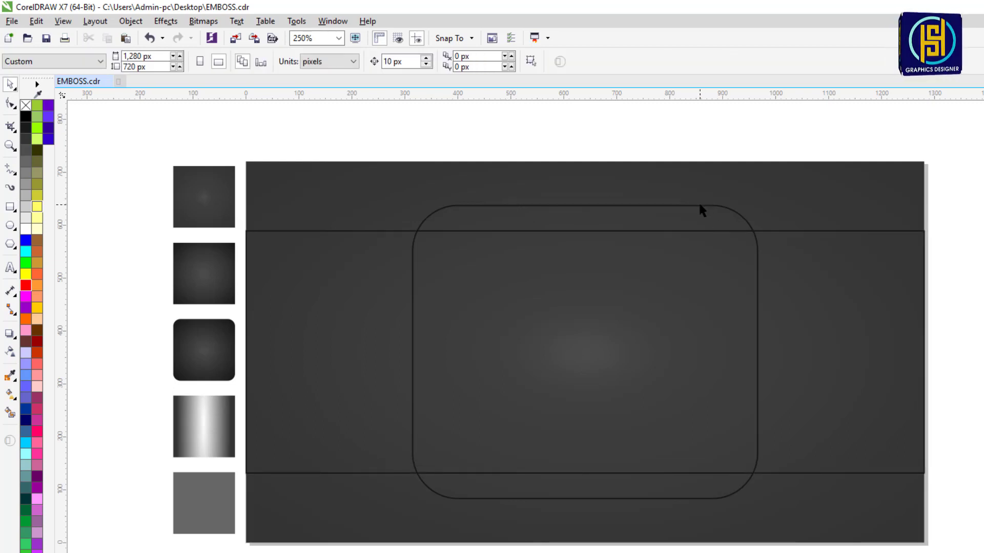
pyautogui.click(700, 205)
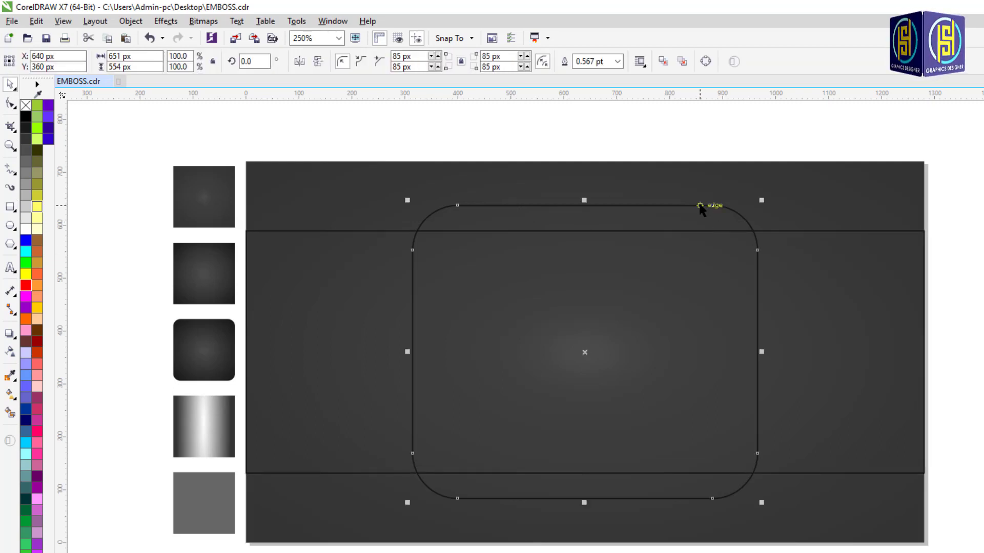
pyautogui.click(582, 231)
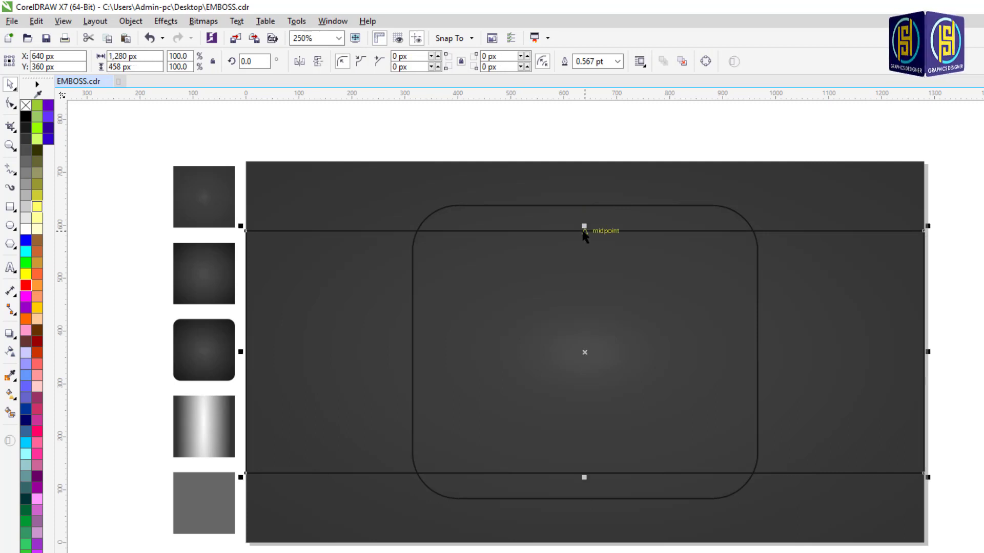
pyautogui.moveTo(584, 226); pyautogui.dragTo(584, 235)
pyautogui.click(586, 207)
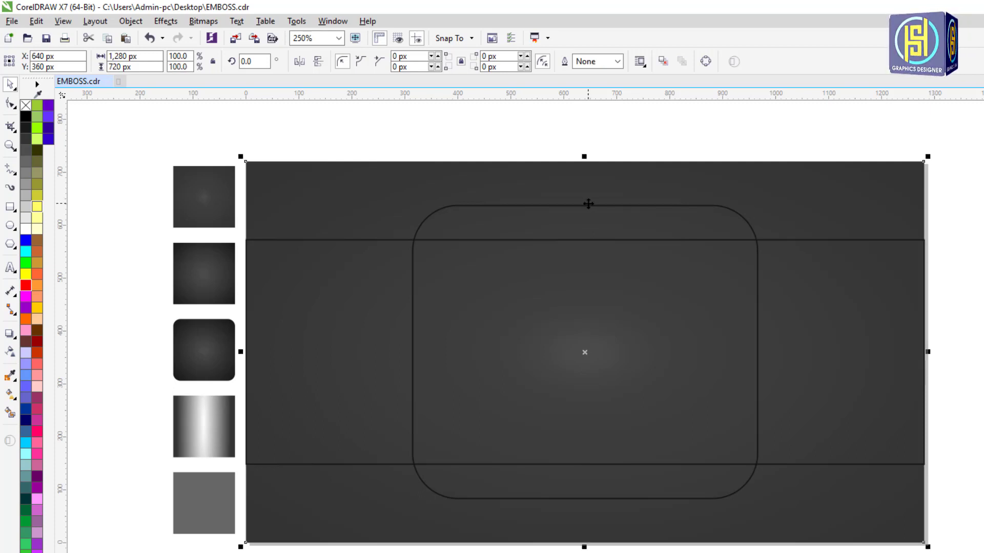
pyautogui.press('Escape')
# Weld the full-width band and the rounded rectangle into one shape and give it a white outline
pyautogui.click(785, 236)
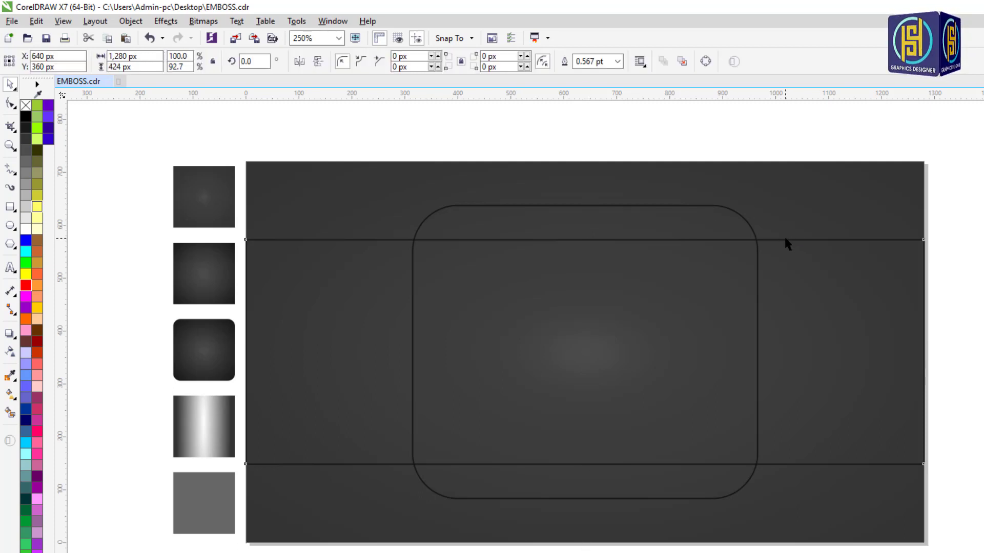
pyautogui.keyDown('shift'); pyautogui.click(720, 206); pyautogui.keyUp('shift')
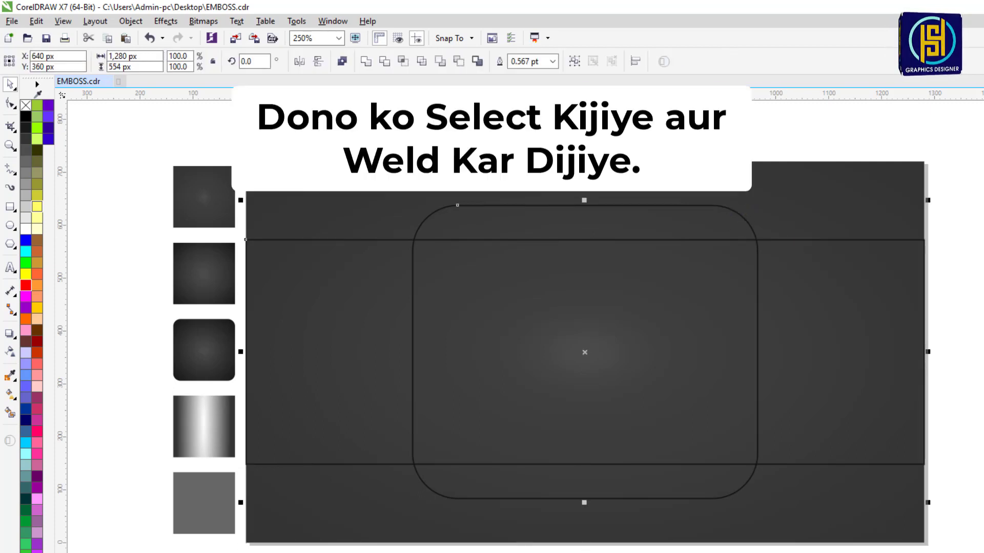
pyautogui.click(366, 62)
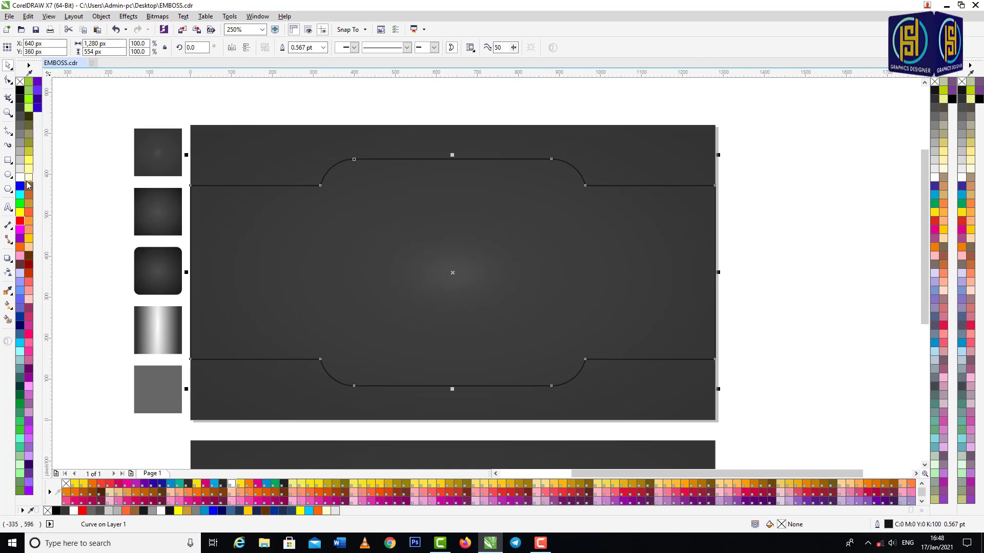
pyautogui.rightClick(21, 177)
pyautogui.click(97, 255)
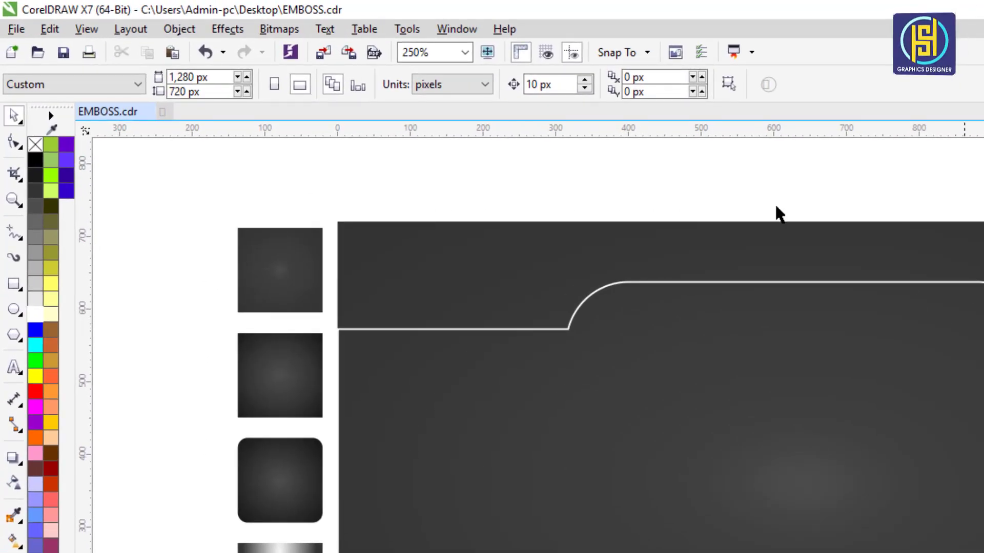
# Fillet the two upper inner corners of the welded shape, where the band meets the rounded rectangle, with an 80 px radius
pyautogui.click(469, 29)
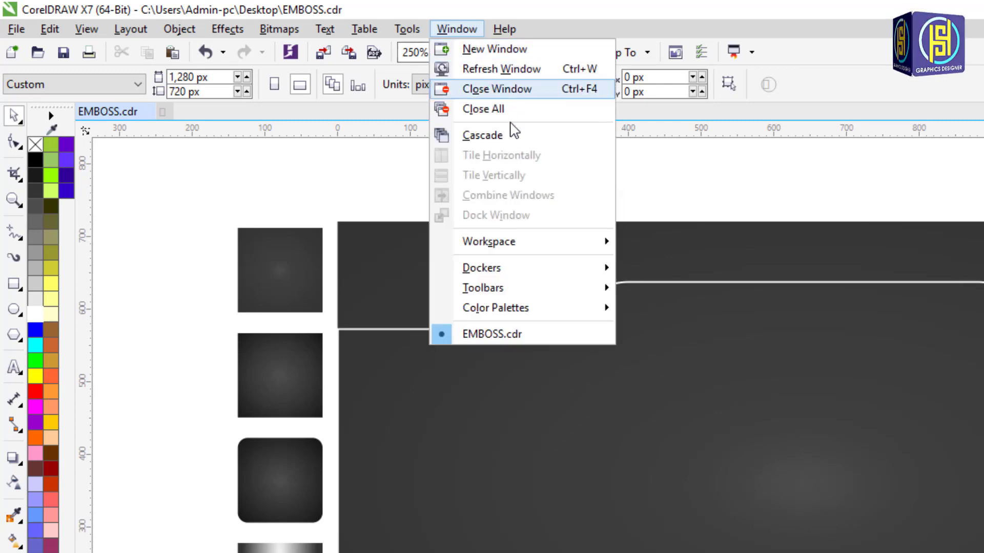
pyautogui.moveTo(567, 275)
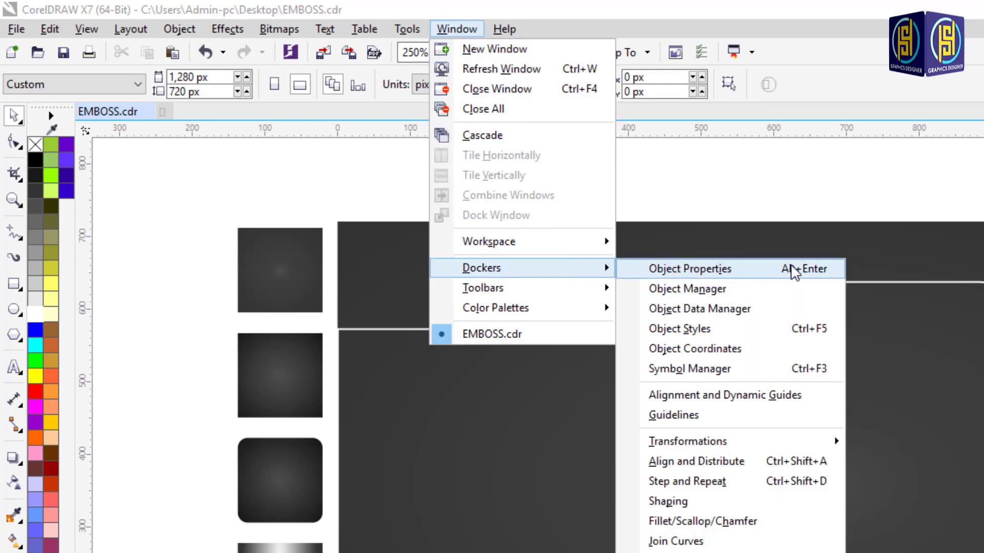
pyautogui.click(790, 521)
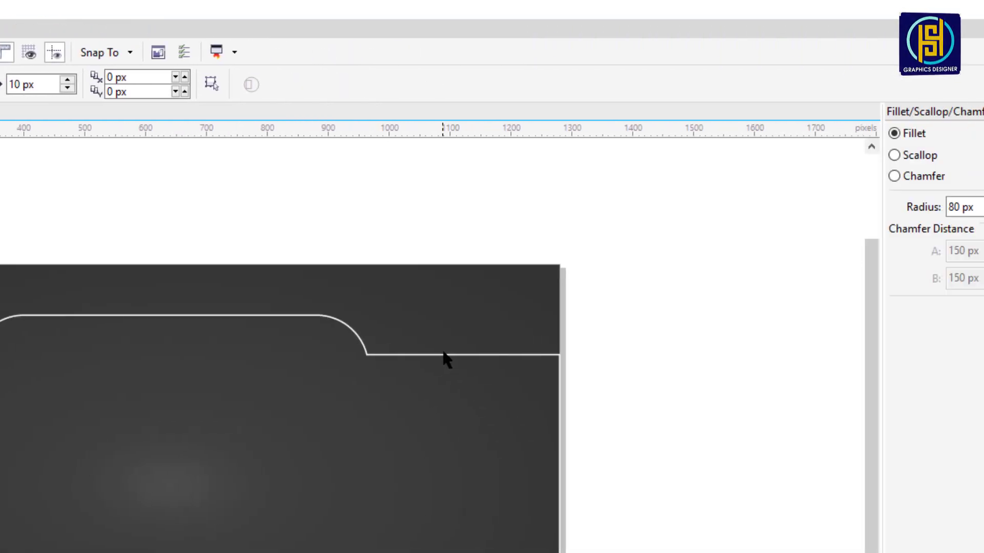
pyautogui.click(968, 375)
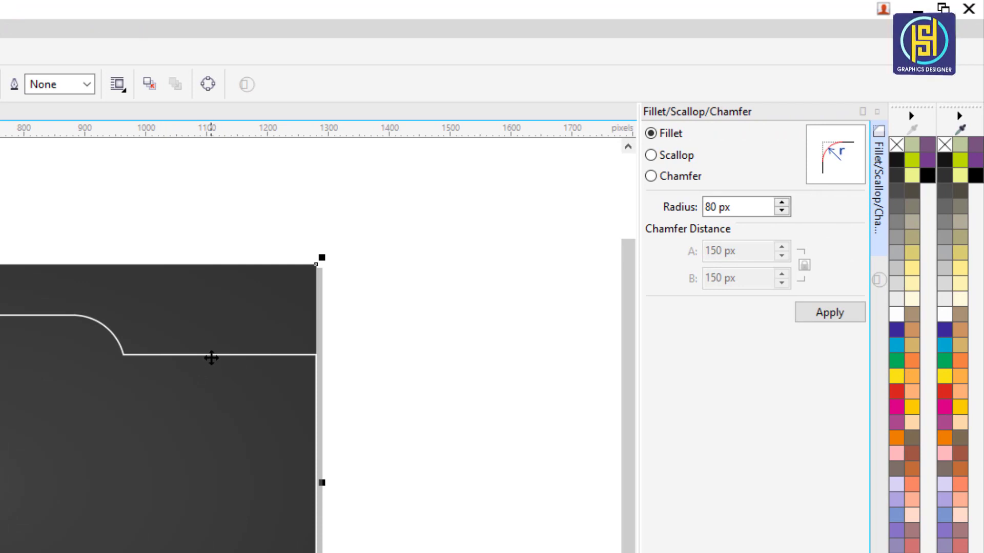
pyautogui.click(211, 354)
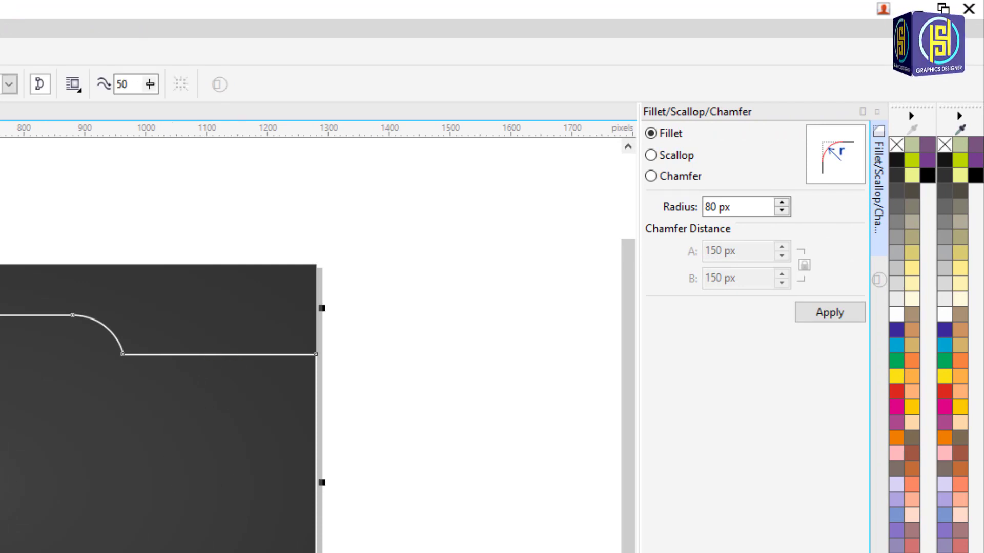
pyautogui.scroll(1, 310, 345)
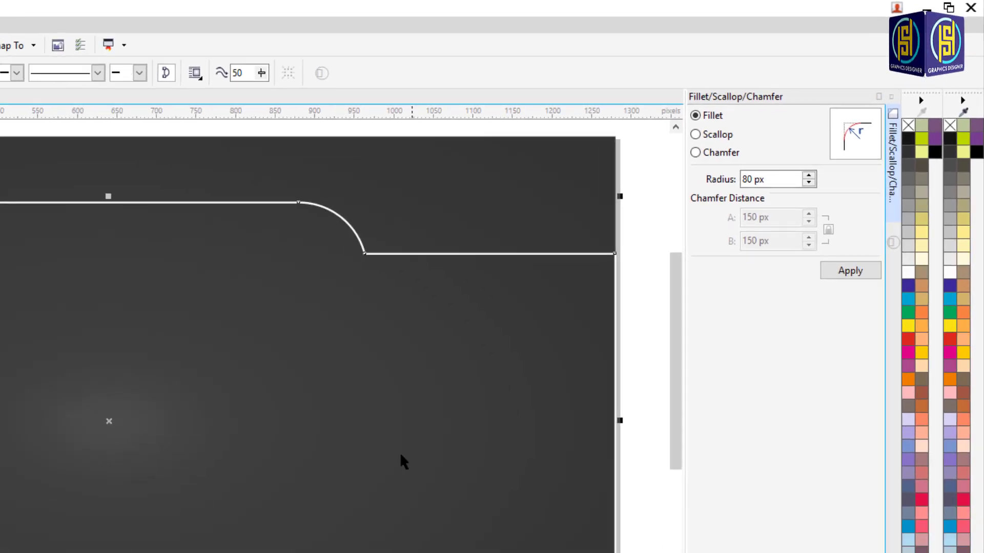
pyautogui.click(569, 225)
pyautogui.click(642, 215)
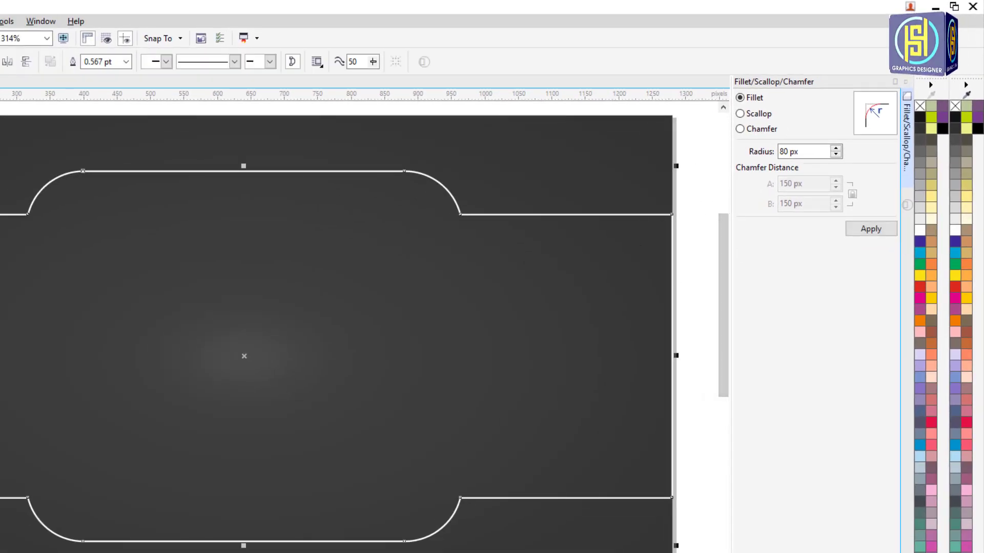
pyautogui.press('F10')
pyautogui.moveTo(13, 202); pyautogui.dragTo(497, 265)
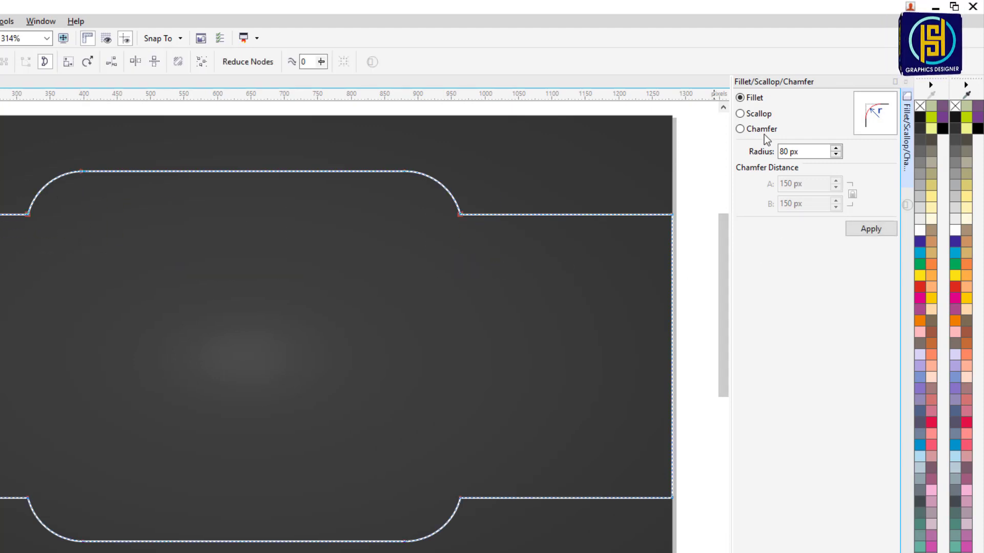
pyautogui.click(857, 231)
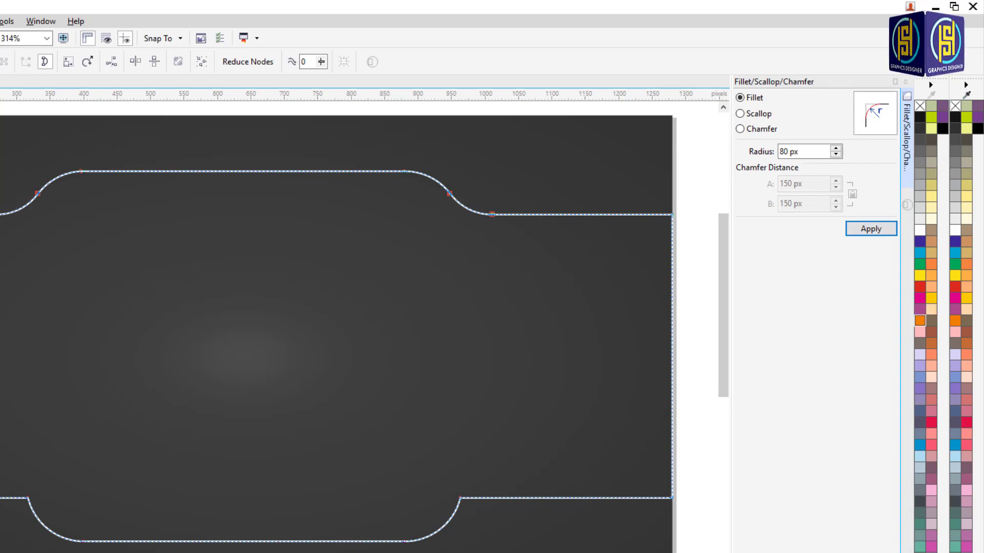
# Fillet the two lower inner corners of the welded shape with an 80 px radius and close the Fillet/Scallop/Chamfer docker
pyautogui.moveTo(1, 465); pyautogui.dragTo(485, 517)
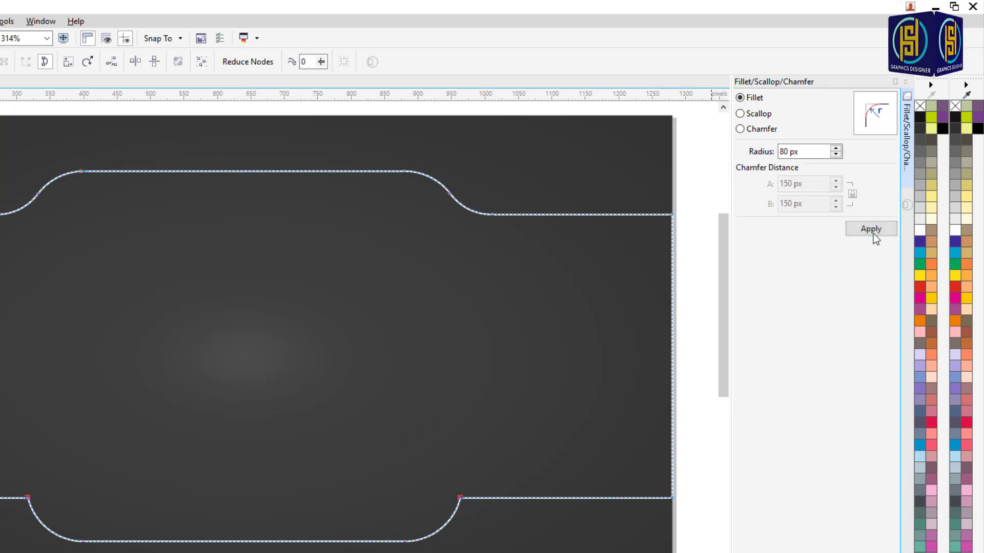
pyautogui.click(871, 231)
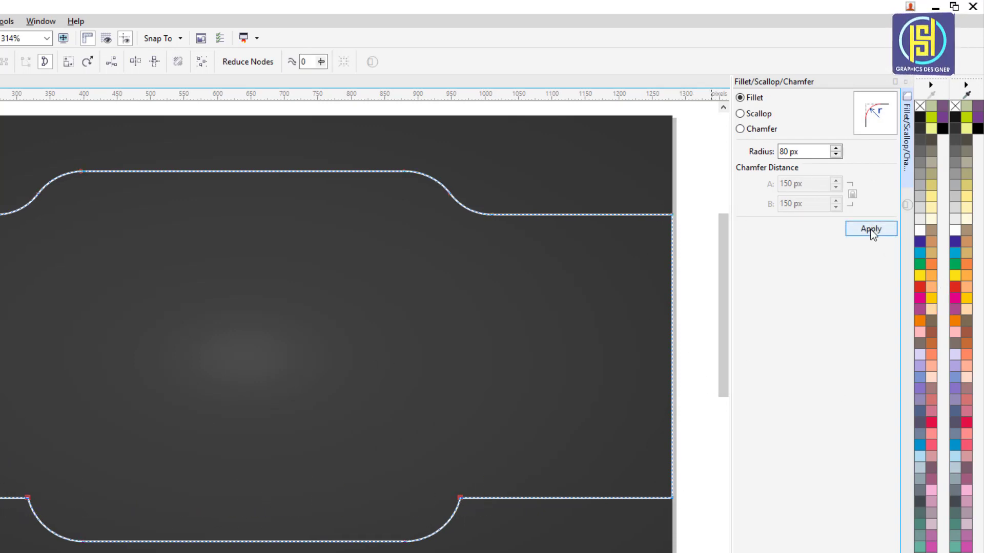
pyautogui.click(703, 154)
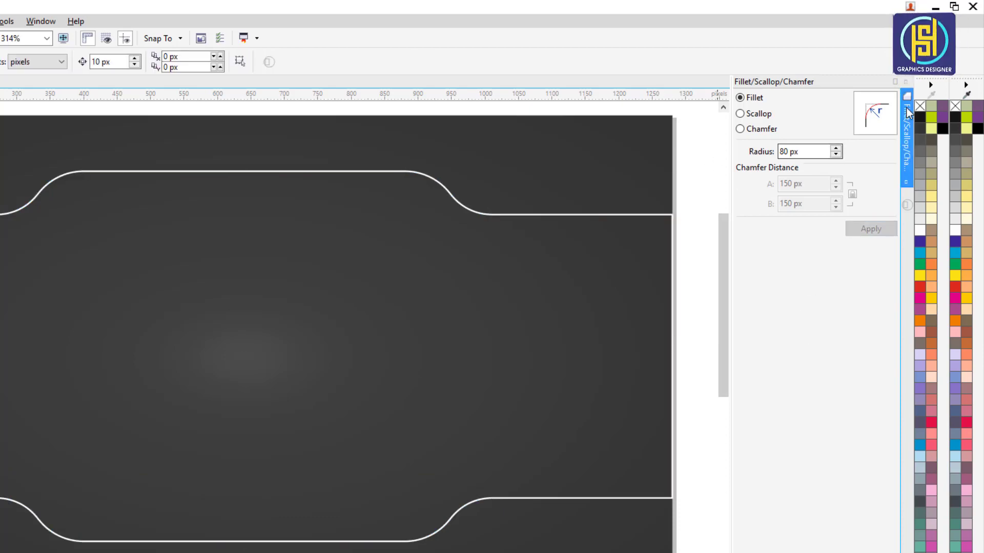
pyautogui.click(906, 83)
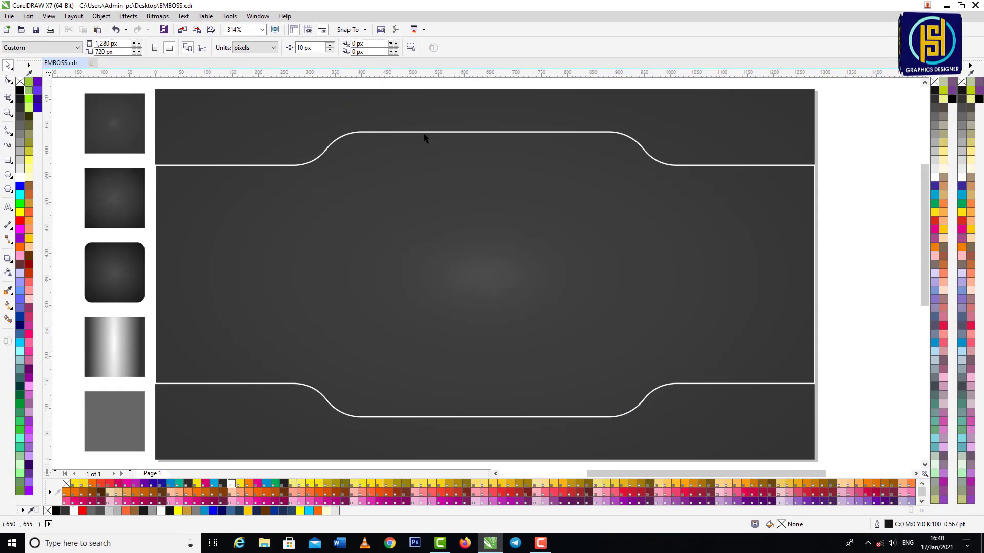
# Apply a drop shadow with the Large Glow preset to the welded shape
pyautogui.click(412, 133)
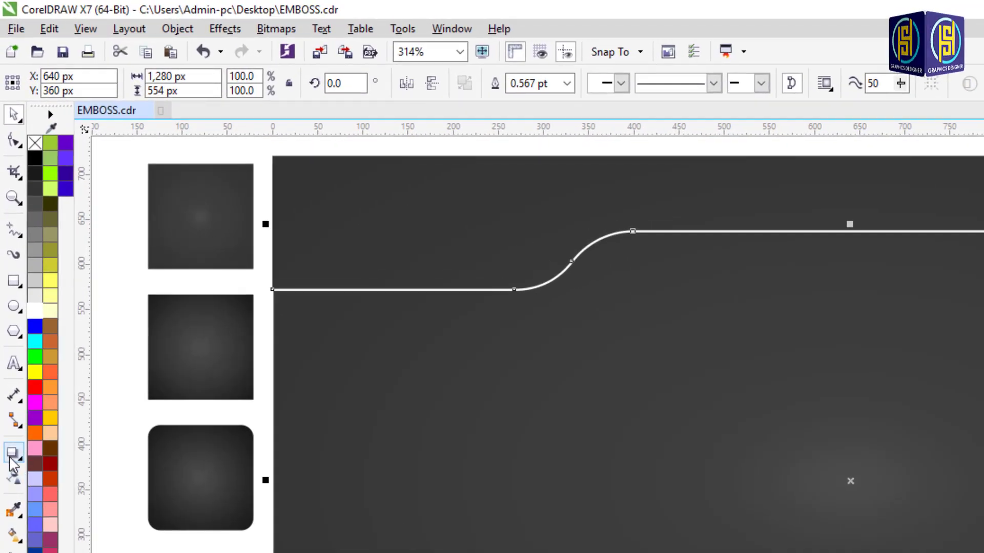
pyautogui.click(10, 457)
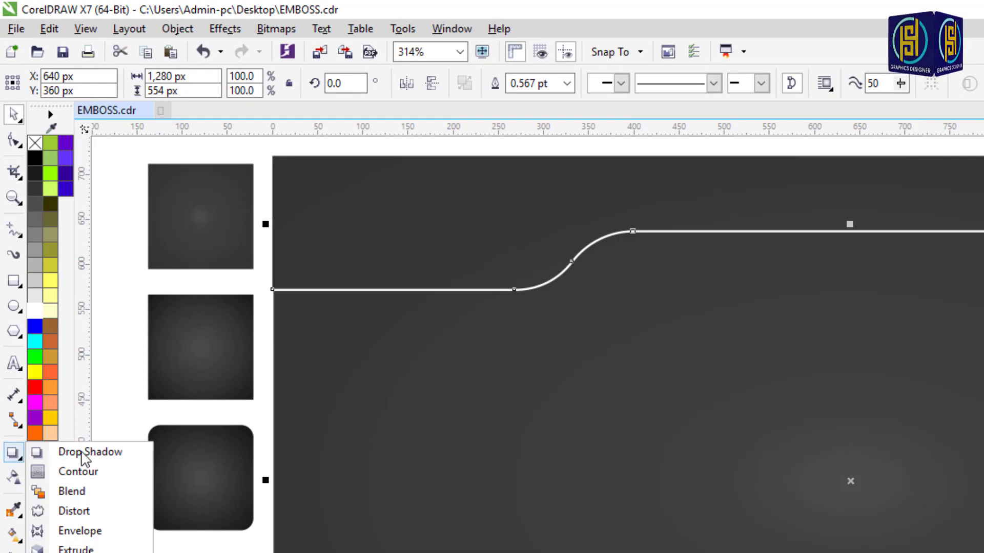
pyautogui.click(125, 453)
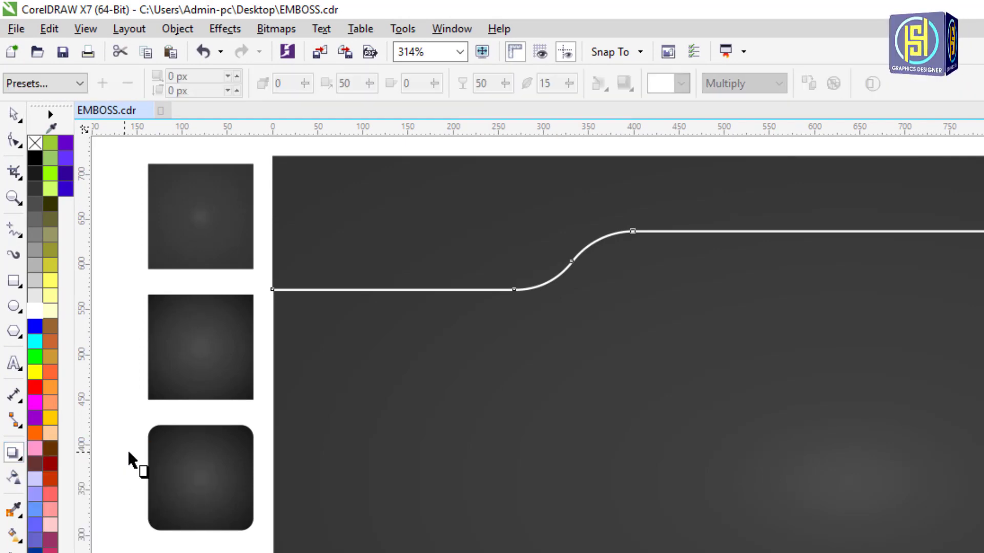
pyautogui.click(79, 83)
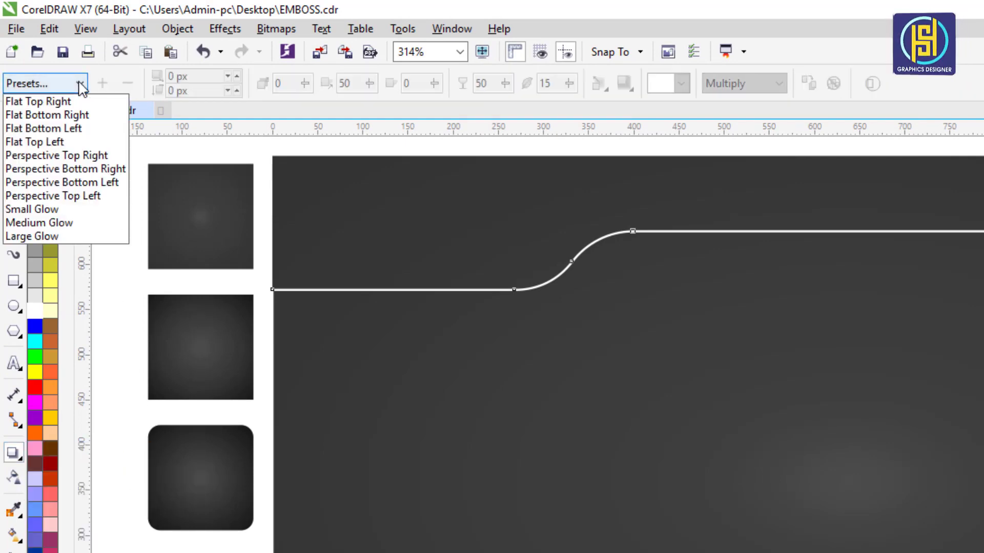
pyautogui.click(90, 236)
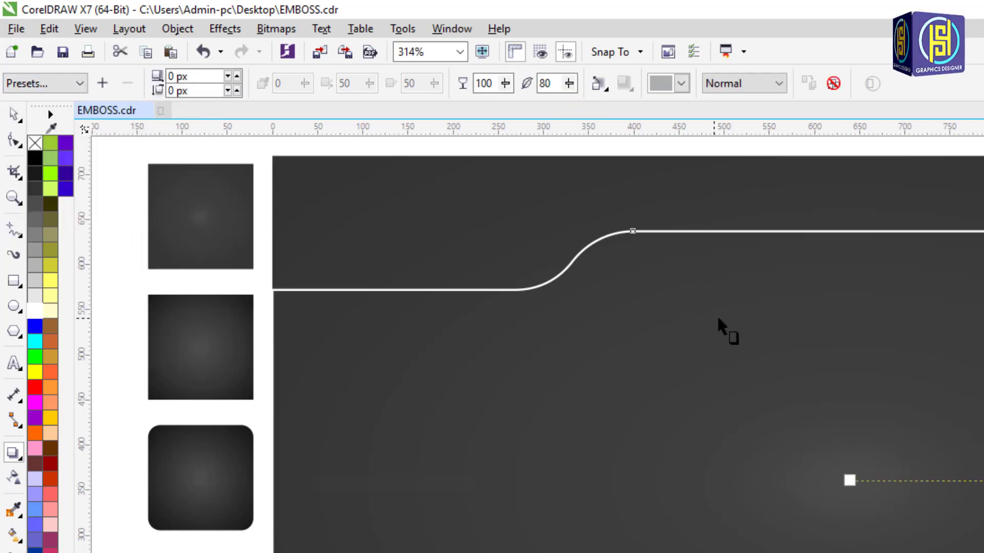
# Set the drop shadow's feathering direction to Outside, its colour to black and its feathering to 6
pyautogui.click(598, 83)
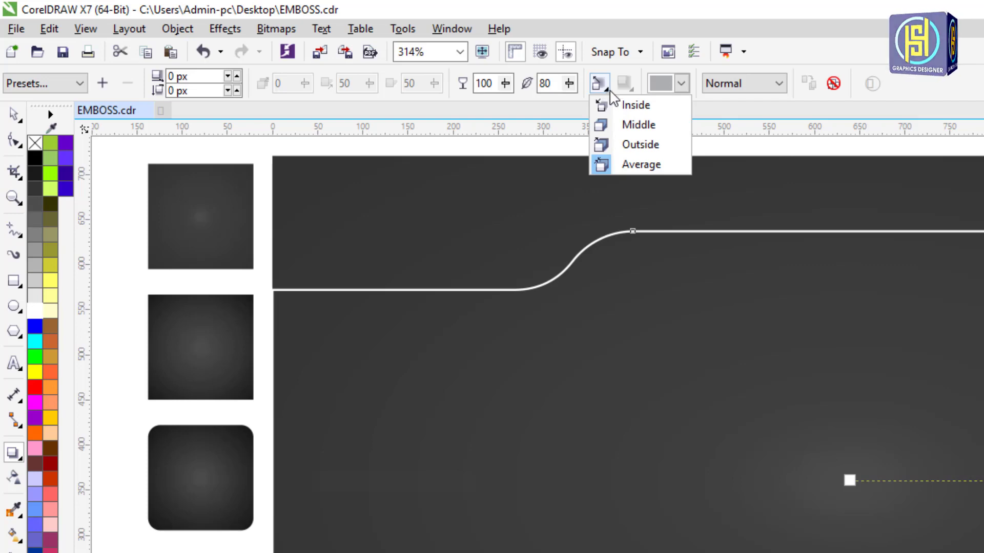
pyautogui.click(682, 145)
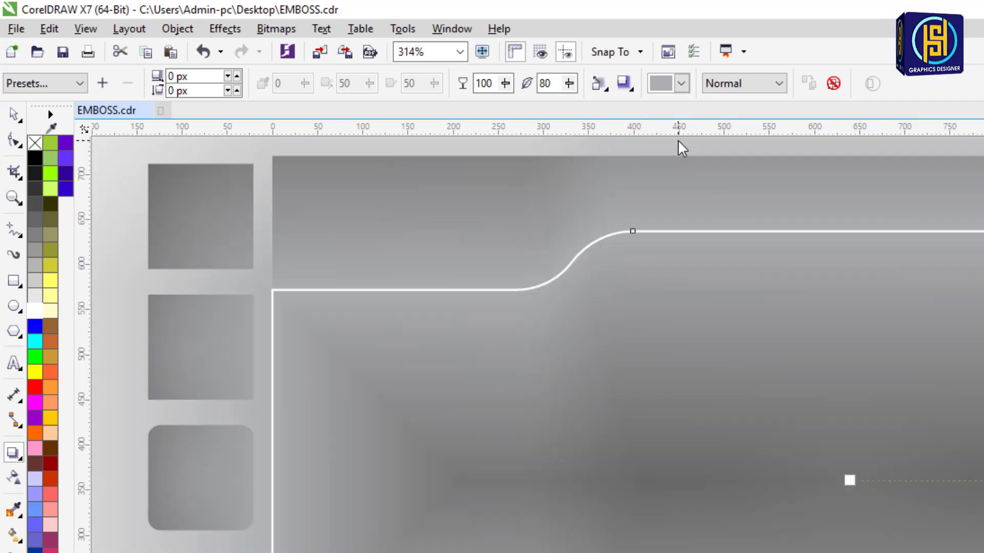
pyautogui.click(682, 83)
pyautogui.click(655, 102)
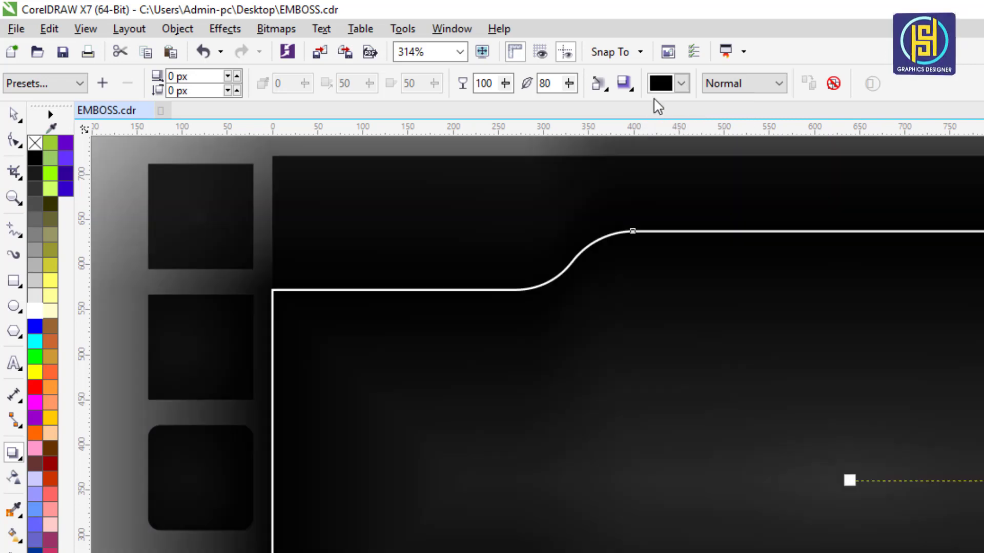
pyautogui.doubleClick(554, 84)
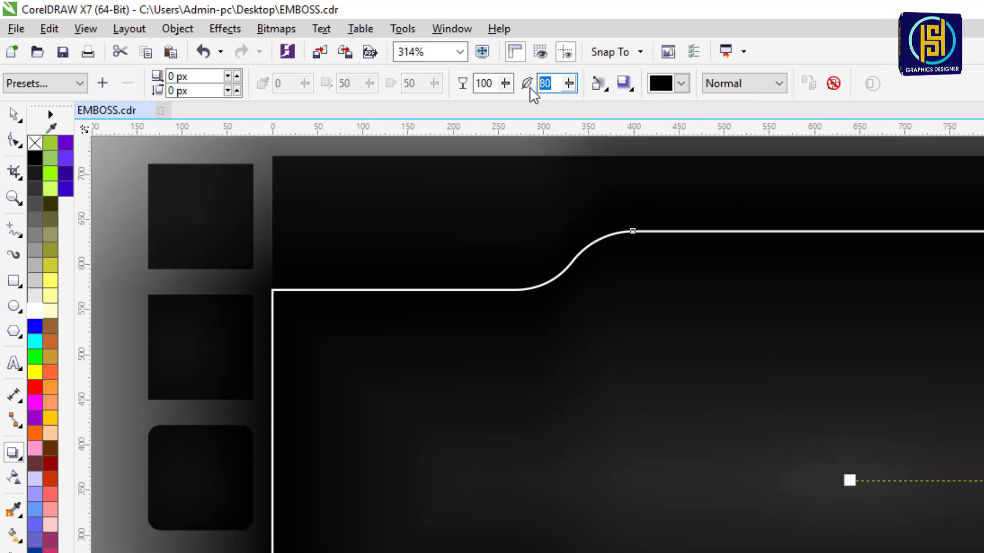
pyautogui.write('6')
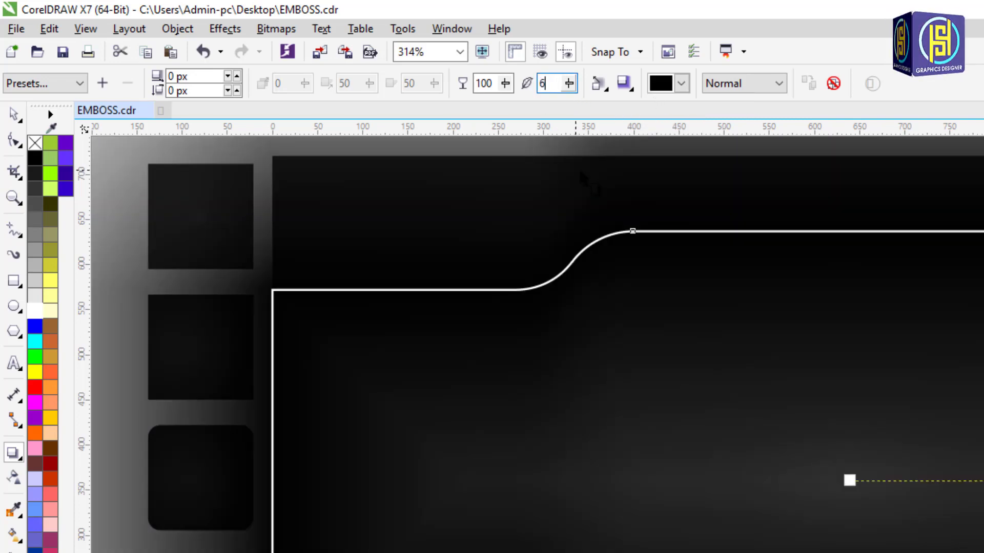
pyautogui.press('Return')
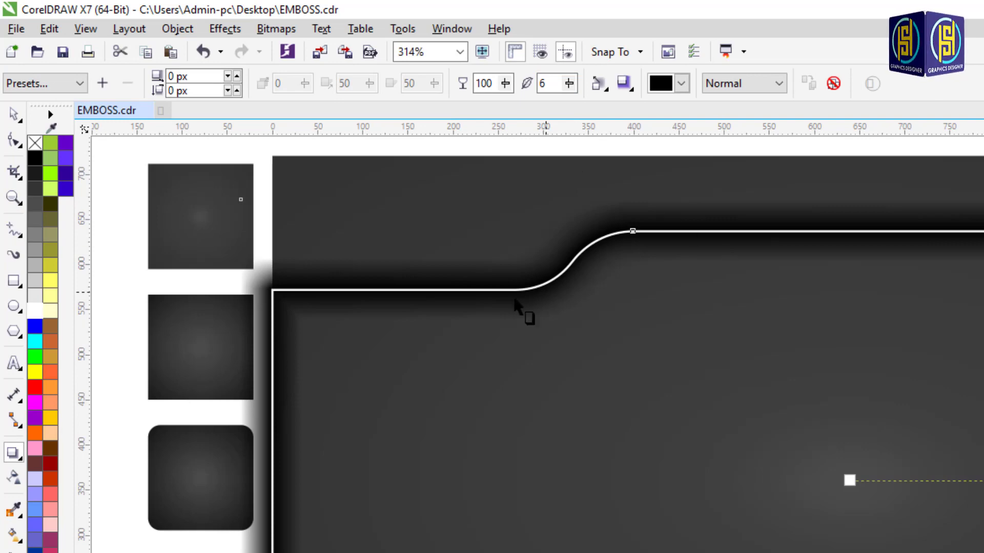
# Break the drop shadow apart from the welded shape and move the shadow off the page, to the right of the background
pyautogui.press('space')
pyautogui.scroll(-2, 408, 334)
pyautogui.click(973, 333)
pyautogui.rightClick(725, 251)
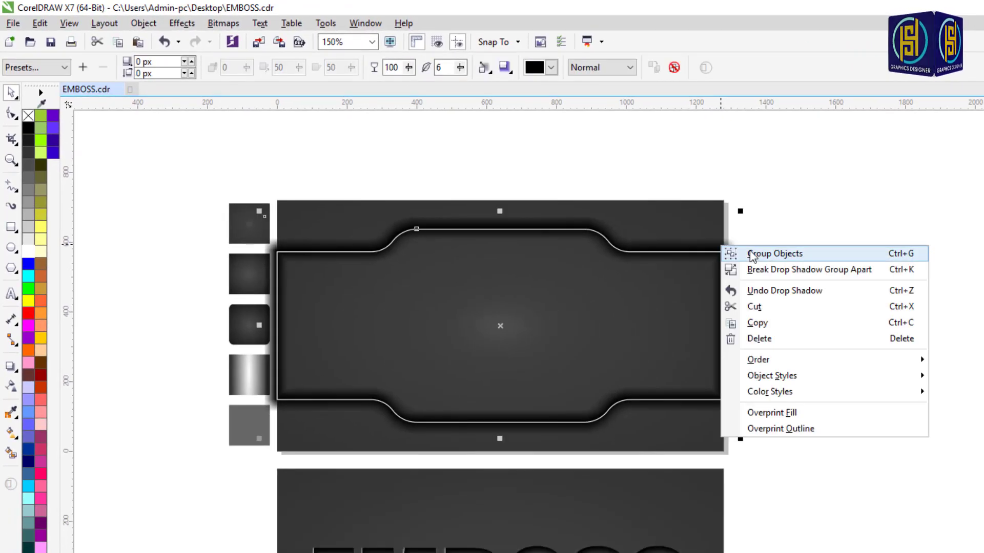
pyautogui.click(789, 268)
pyautogui.click(750, 259)
pyautogui.moveTo(726, 250); pyautogui.dragTo(972, 224)
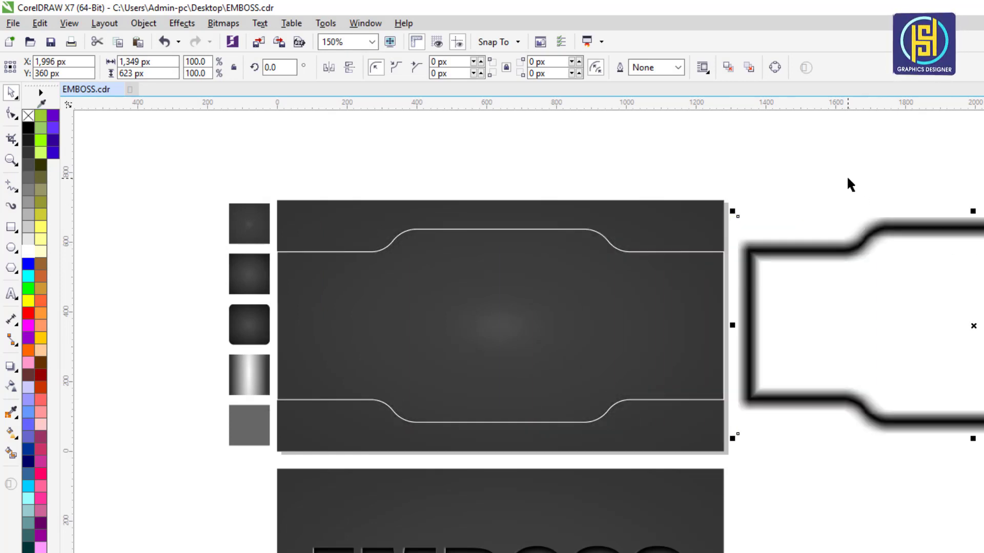
# Fill the welded shape with white and remove its outline
pyautogui.click(847, 175)
pyautogui.click(685, 252)
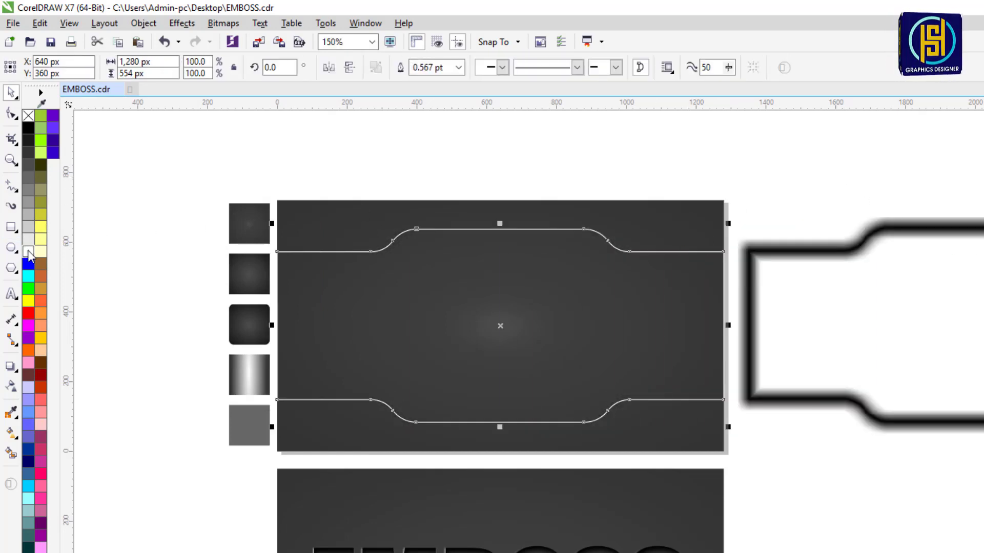
pyautogui.click(28, 251)
pyautogui.rightClick(28, 116)
pyautogui.click(739, 156)
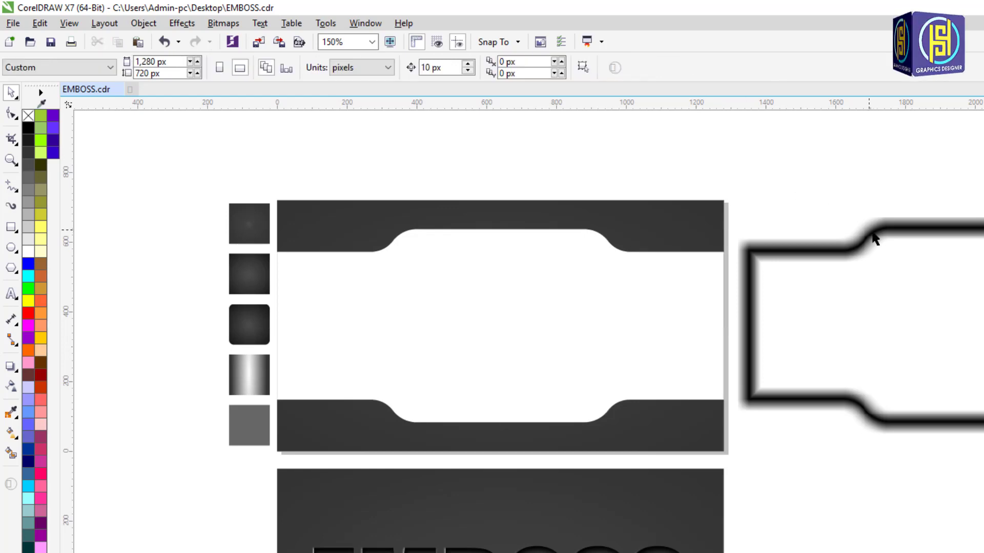
# PowerClip the separated black shadow inside the white welded shape
pyautogui.click(875, 238)
pyautogui.rightClick(871, 236)
pyautogui.click(894, 237)
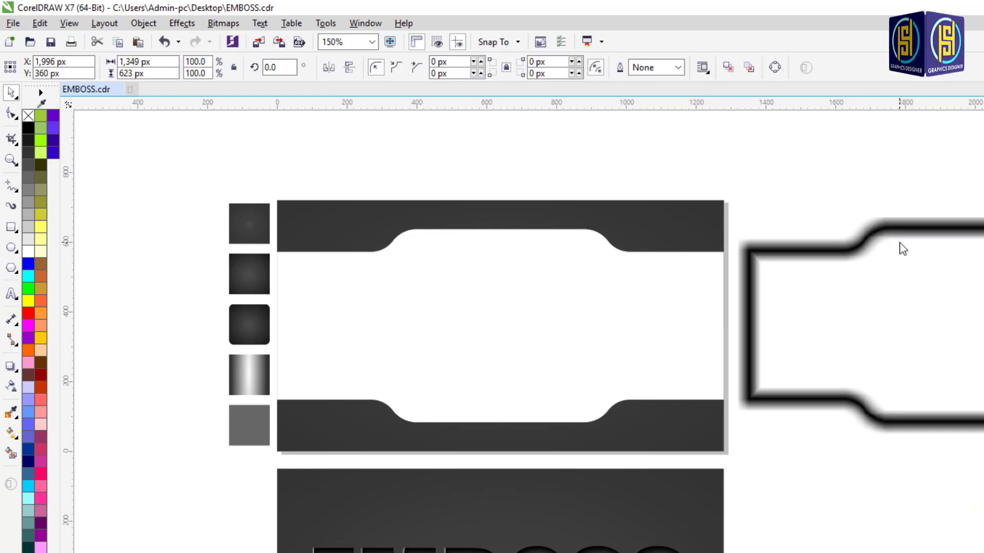
pyautogui.click(638, 266)
pyautogui.click(850, 178)
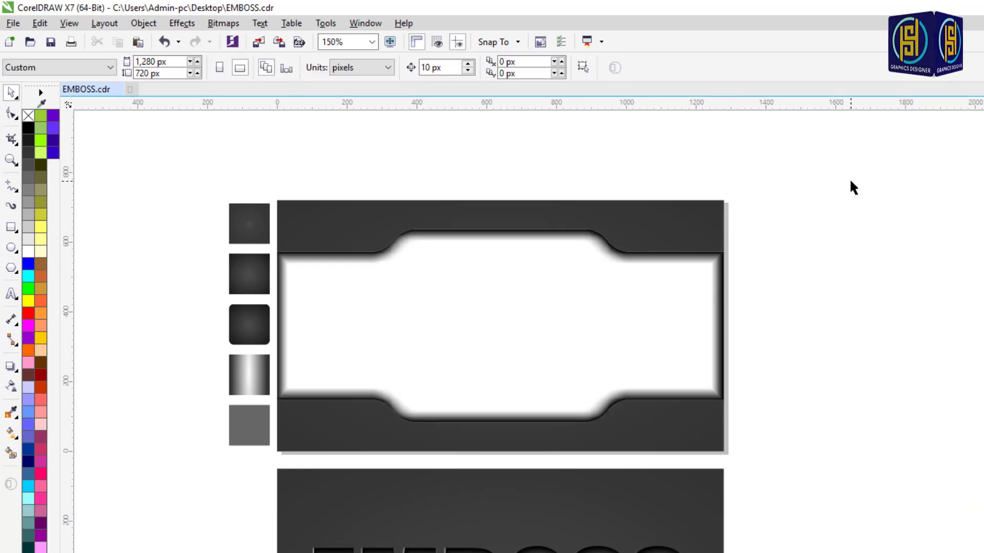
# Copy the dark radial gradient fill from the second swatch beside the page onto the welded shape
pyautogui.press('z')
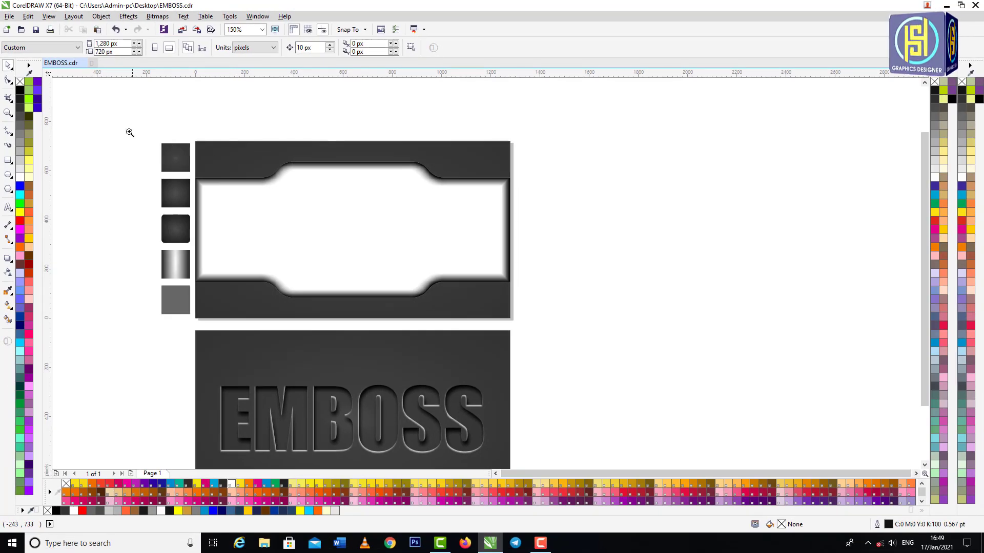
pyautogui.moveTo(128, 127); pyautogui.dragTo(531, 329)
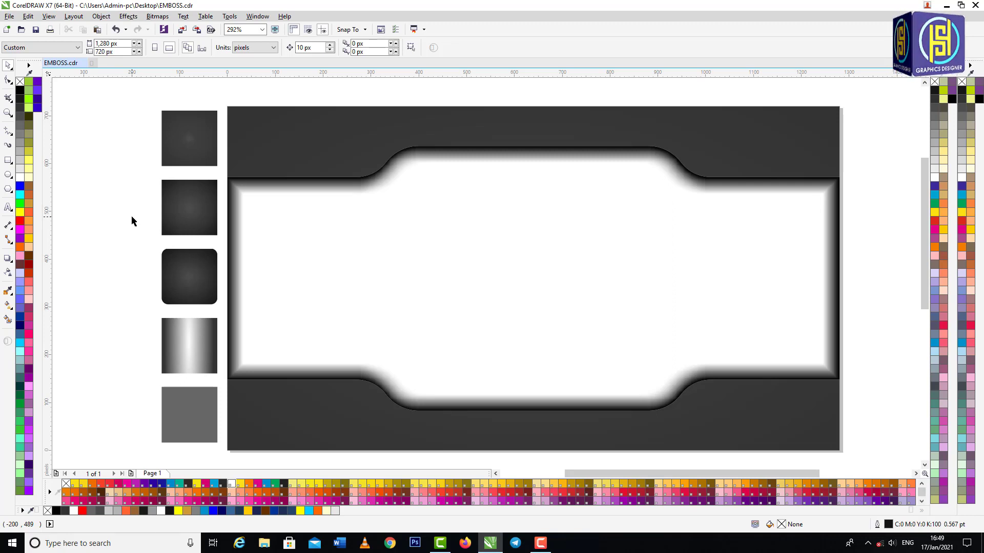
pyautogui.moveTo(199, 210); pyautogui.dragTo(363, 237)
pyautogui.click(105, 170)
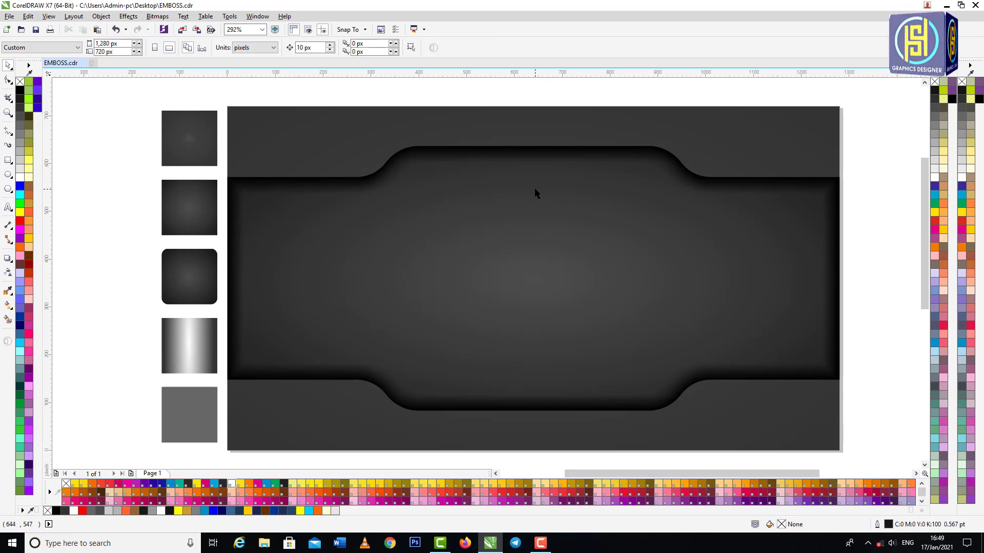
# Edit the PowerClip contents, enlarge the shadow about its centre to about 1,418 by 655 px, and finish editing
pyautogui.rightClick(535, 193)
pyautogui.click(599, 234)
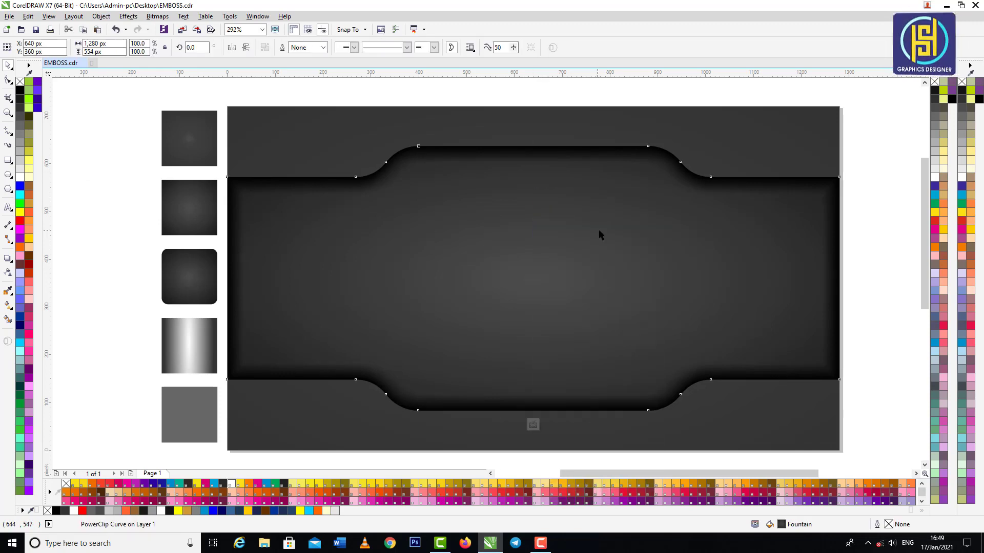
pyautogui.click(858, 172)
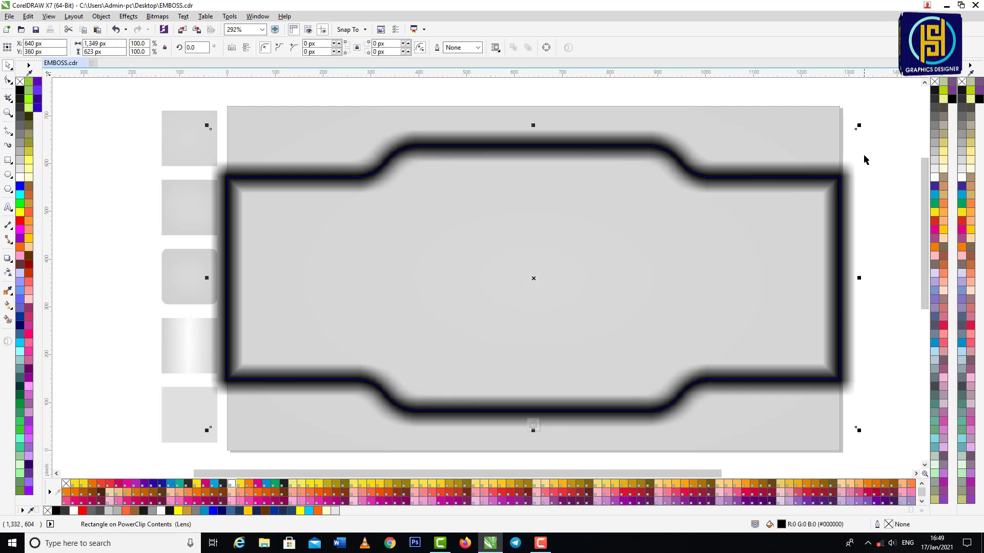
pyautogui.moveTo(861, 126); pyautogui.dragTo(876, 112)
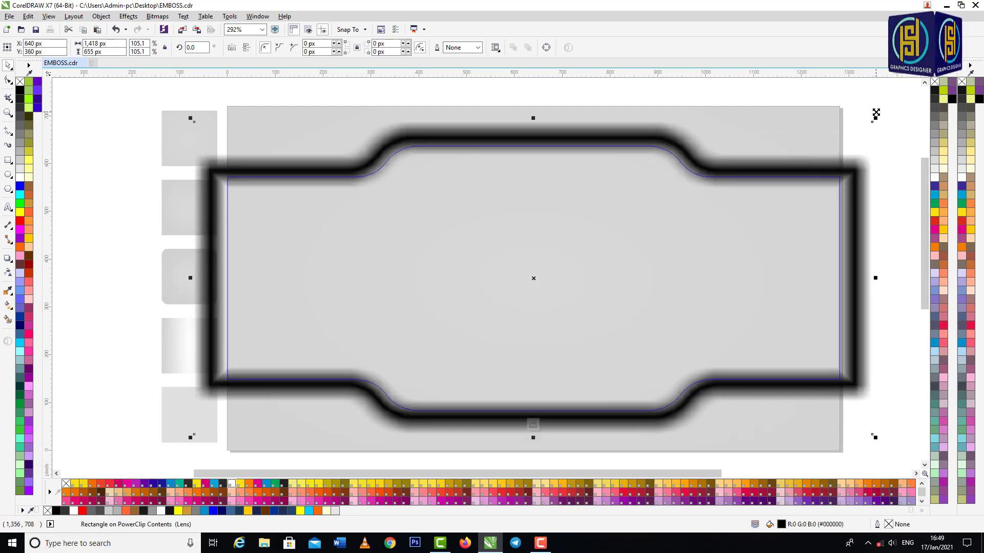
pyautogui.click(533, 424)
pyautogui.click(868, 162)
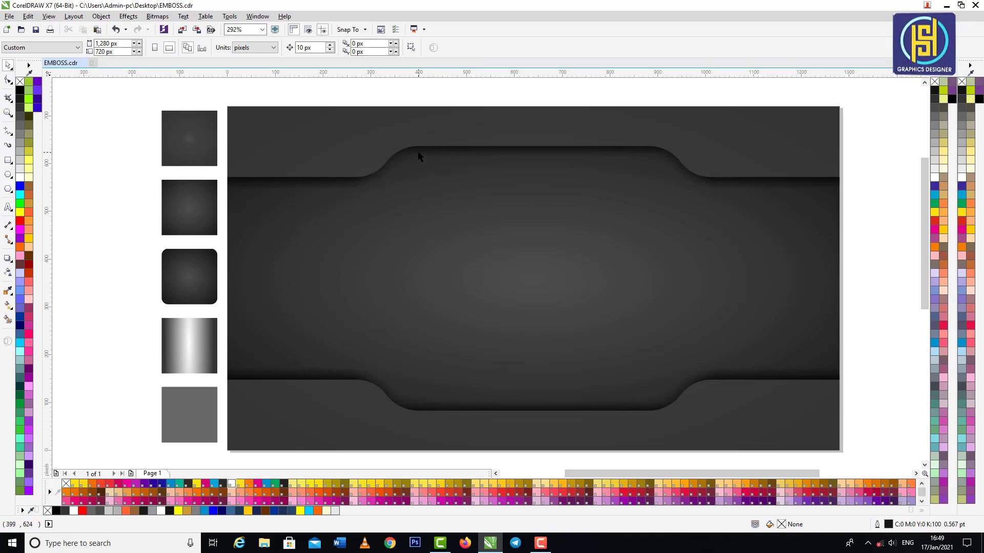
# Move the EMBOSS text group up onto the new design and delete the leftover background below the page
pyautogui.scroll(-2, 418, 152)
pyautogui.click(596, 388)
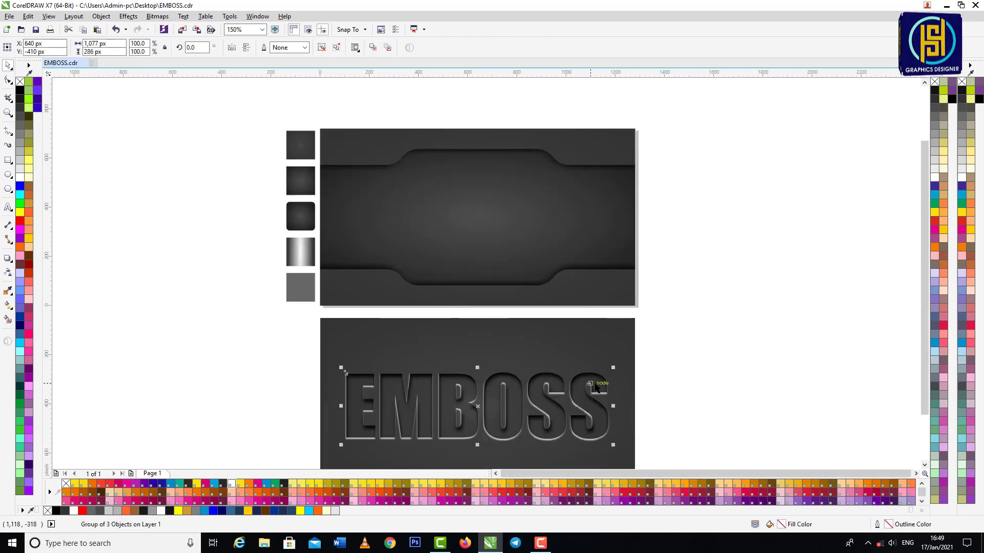
pyautogui.moveTo(594, 383); pyautogui.dragTo(598, 193)
pyautogui.click(600, 361)
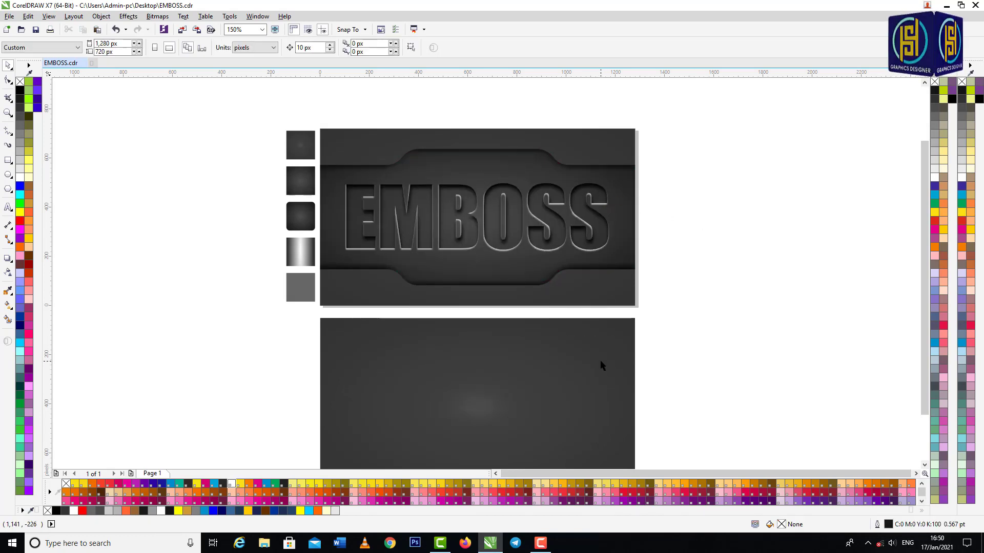
pyautogui.press('Delete')
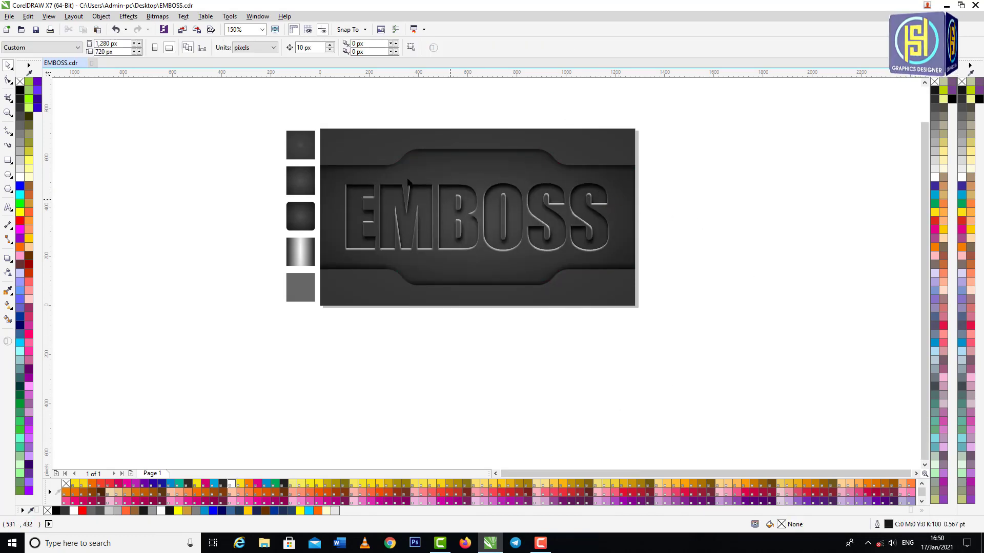
# Save the document with the completed EMBOSS design
pyautogui.press('F2')
pyautogui.moveTo(306, 115); pyautogui.dragTo(644, 318)
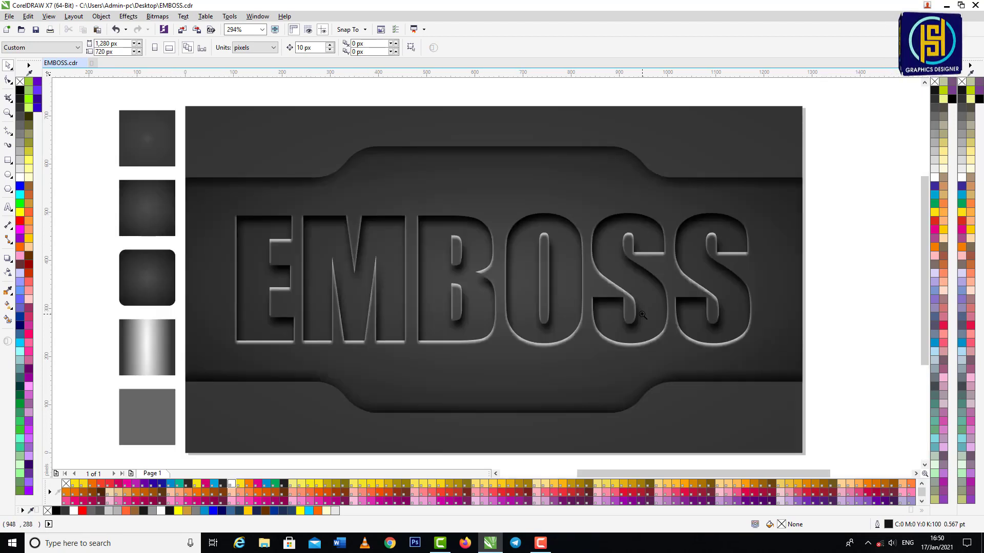
pyautogui.press('space')
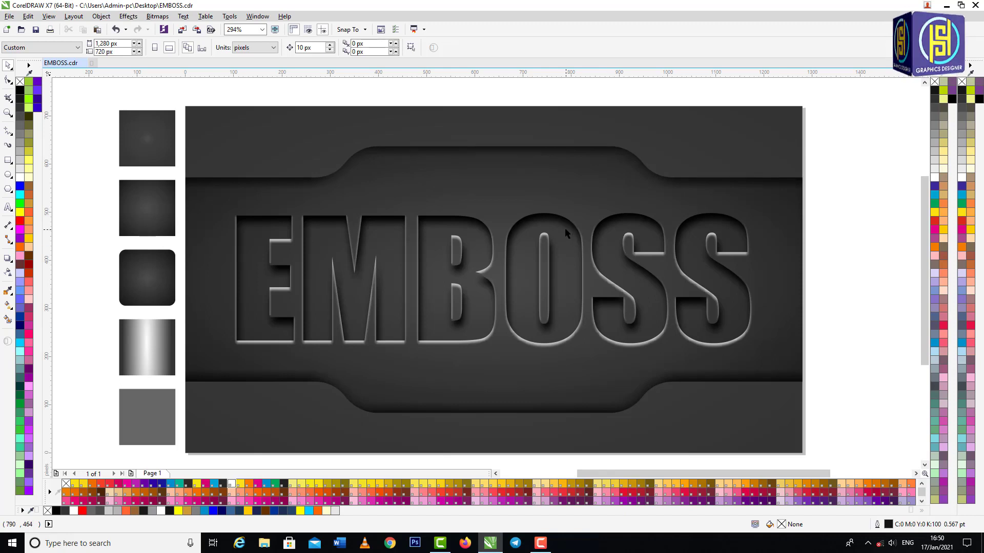
pyautogui.hotkey('ctrl', 's')
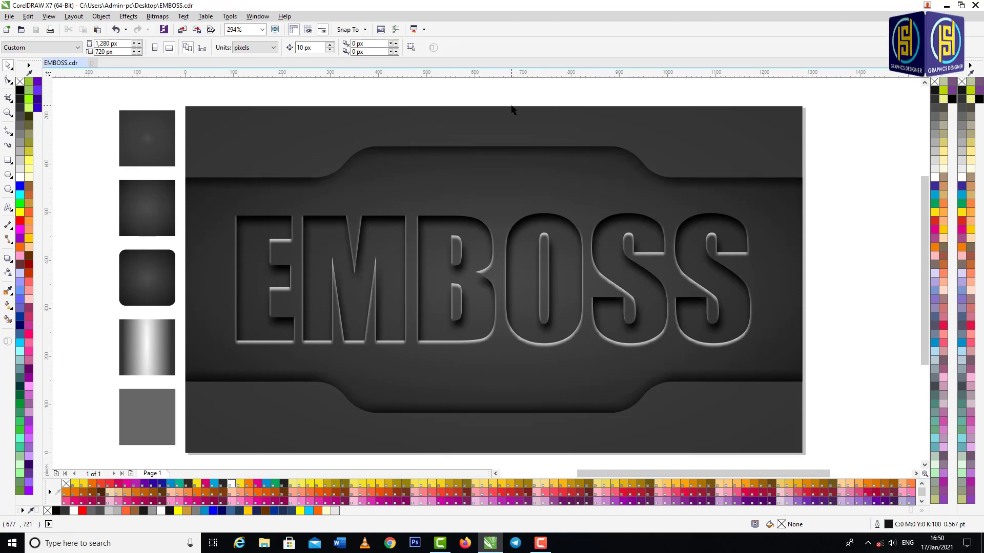
# Draw a six-sided polygon about 95 by 109 px in the empty area below and left of the page
pyautogui.press('F3')
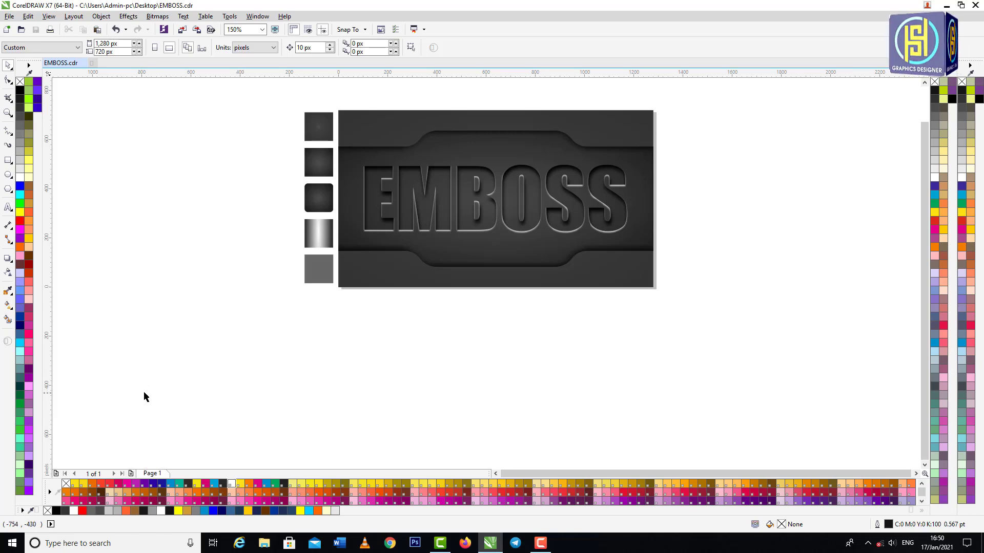
pyautogui.scroll(2, 145, 397)
pyautogui.click(10, 193)
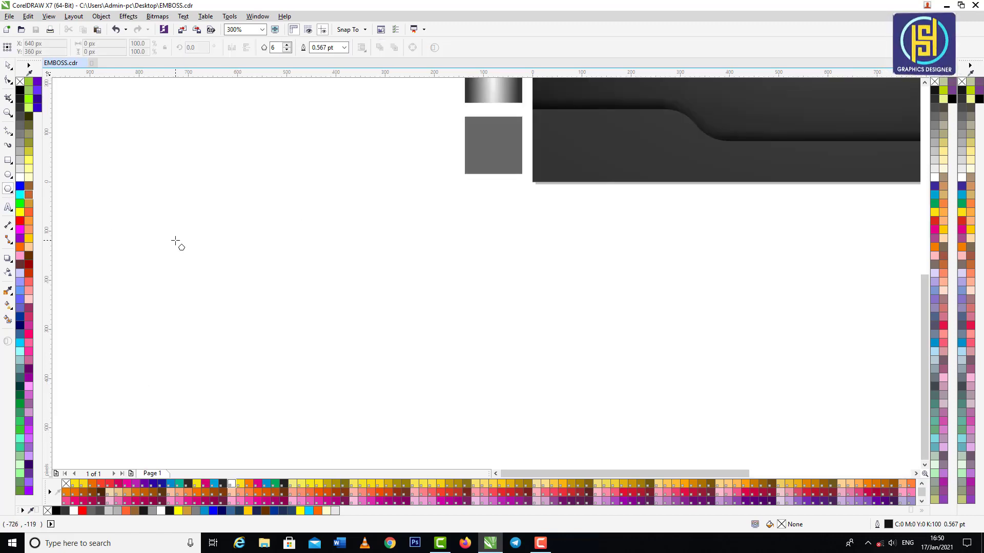
pyautogui.moveTo(178, 241); pyautogui.dragTo(231, 297)
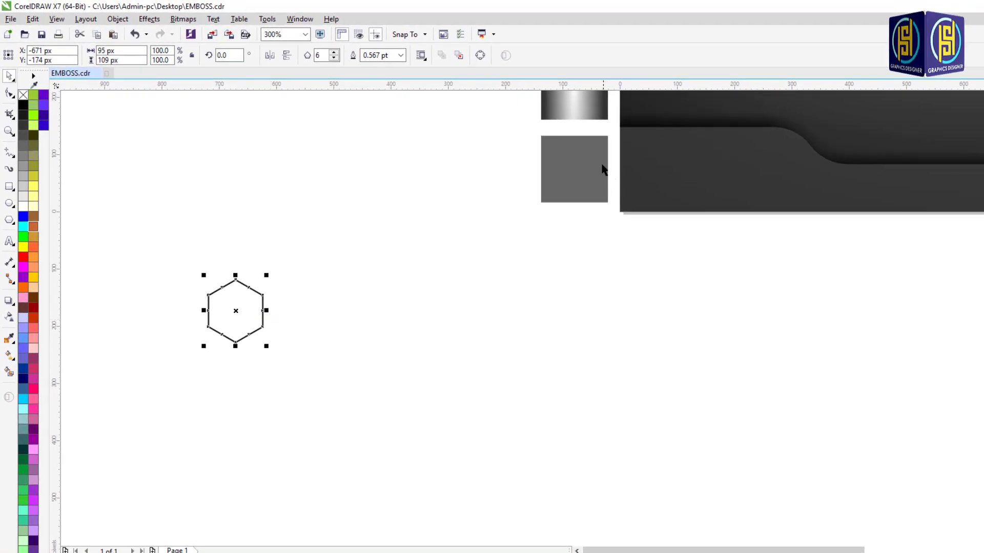
# Copy the fill of a dark gradient swatch beside the page onto the hexagon
pyautogui.scroll(-1, 391, 277)
pyautogui.moveTo(486, 149); pyautogui.dragTo(320, 290)
pyautogui.scroll(2, 312, 292)
pyautogui.click(314, 285)
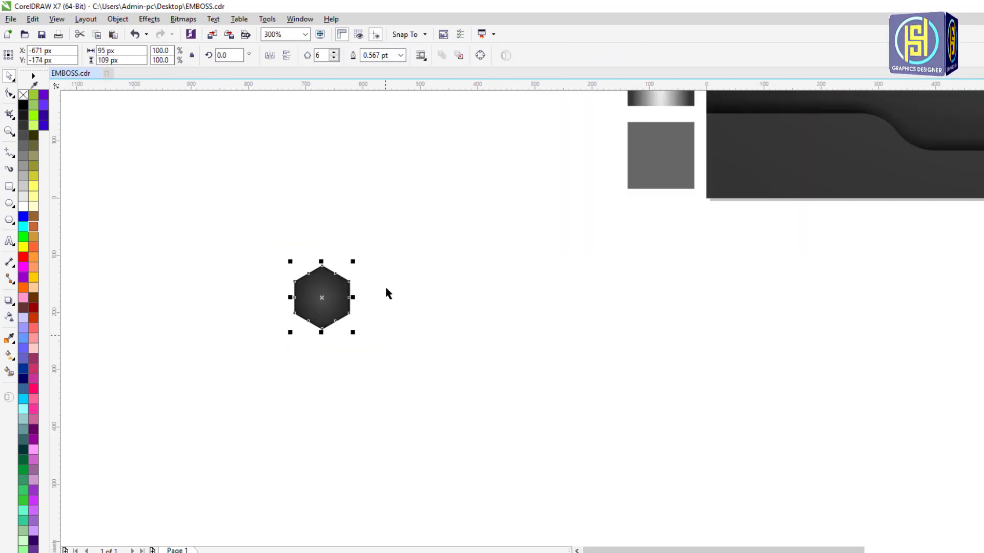
# Remove the hexagon's outline and fill it with solid dark grey
pyautogui.rightClick(22, 98)
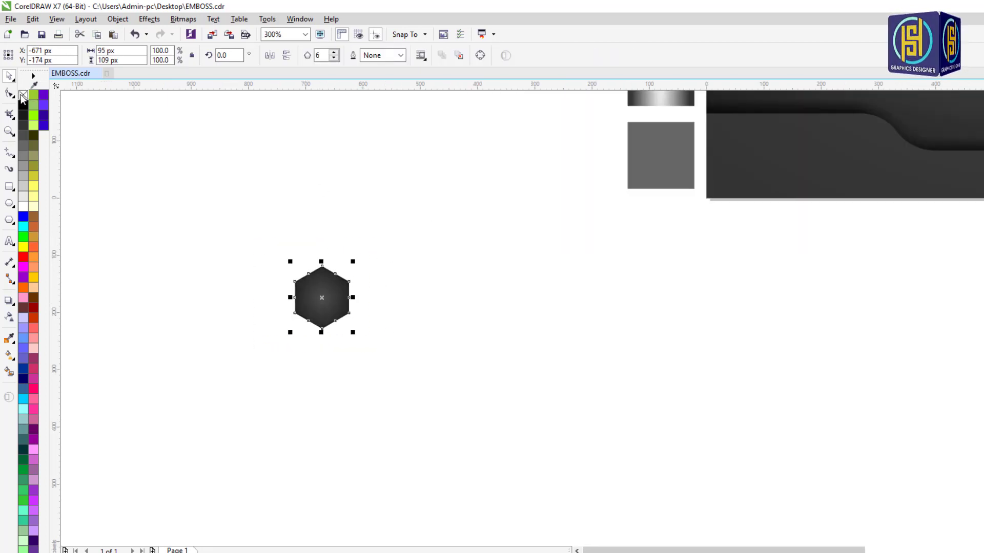
pyautogui.click(23, 135)
# Duplicate the hexagon about 101 px to the right and repeat the duplication to build a row of 29 hexagons
pyautogui.moveTo(328, 301); pyautogui.dragTo(386, 295)
pyautogui.rightClick(386, 294)
pyautogui.click(432, 279)
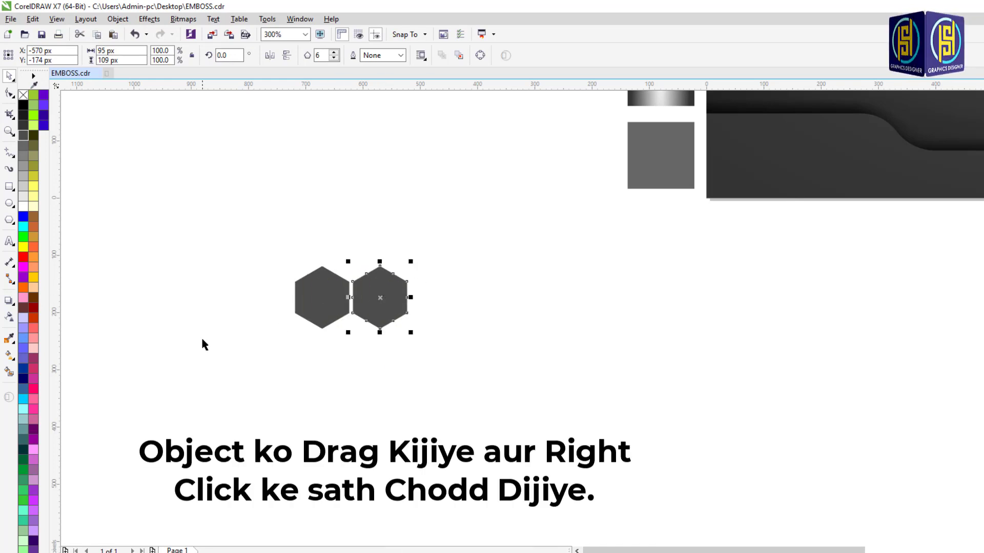
pyautogui.scroll(-1, 202, 340)
pyautogui.hotkey('ctrl', 'r')
pyautogui.hotkey('ctrl', 'r')
pyautogui.hotkey('ctrl', 'r')
pyautogui.hotkey('ctrl', 'r')
pyautogui.hotkey('ctrl', 'r')
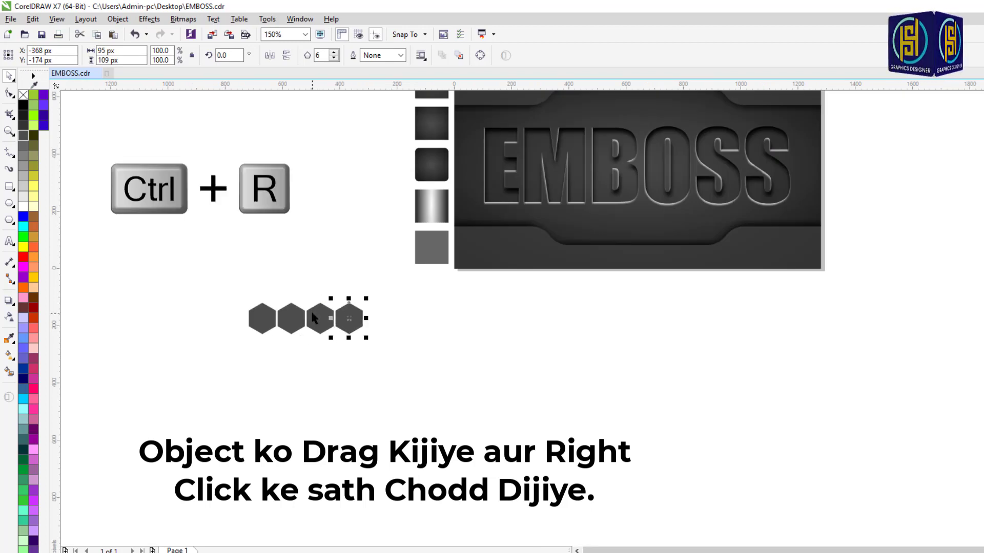
pyautogui.hotkey('ctrl', 'r')
pyautogui.hotkey('ctrl', 'r')
pyautogui.hotkey('ctrl', 'r')
pyautogui.hotkey('ctrl', 'r')
pyautogui.hotkey('ctrl', 'r')
pyautogui.hotkey('ctrl', 'r')
pyautogui.hotkey('ctrl', 'r')
pyautogui.hotkey('ctrl', 'r')
pyautogui.hotkey('ctrl', 'r')
pyautogui.hotkey('ctrl', 'r')
pyautogui.hotkey('ctrl', 'r')
pyautogui.hotkey('ctrl', 'r')
pyautogui.hotkey('ctrl', 'r')
pyautogui.hotkey('ctrl', 'r')
pyautogui.hotkey('ctrl', 'r')
pyautogui.hotkey('ctrl', 'r')
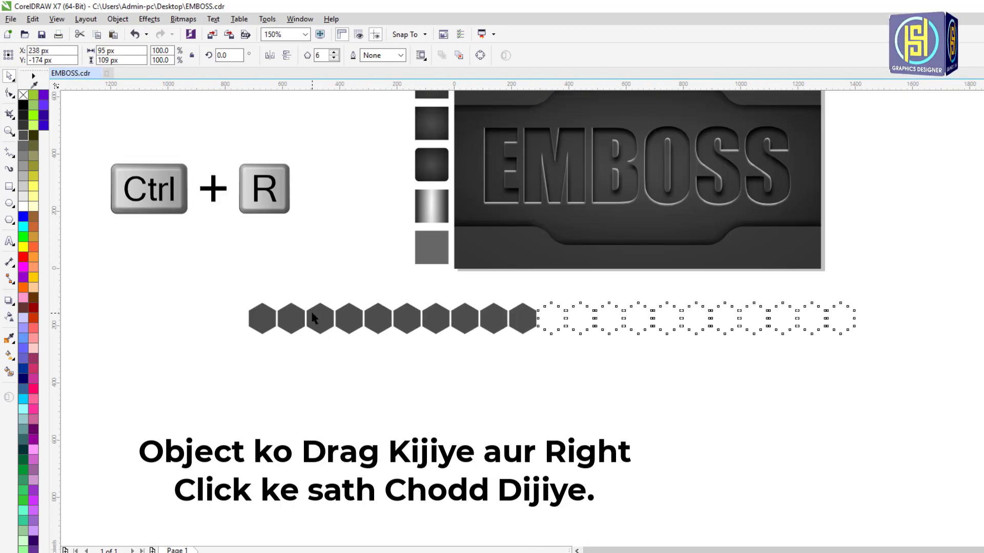
pyautogui.hotkey('ctrl', 'r')
pyautogui.hotkey('ctrl', 'r')
pyautogui.hotkey('ctrl', 'r')
pyautogui.hotkey('ctrl', 'r')
pyautogui.hotkey('ctrl', 'r')
pyautogui.hotkey('ctrl', 'r')
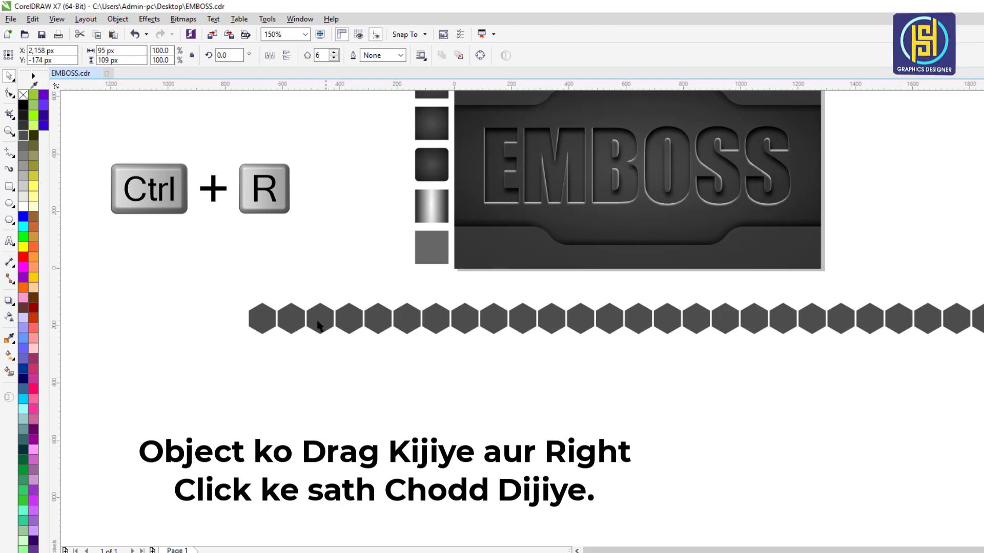
# Duplicate all but the last hexagon of the row as a second row below, offset by half a hexagon so they interlock
pyautogui.scroll(-2, 233, 304)
pyautogui.moveTo(226, 299); pyautogui.dragTo(651, 362)
pyautogui.scroll(6, 640, 316)
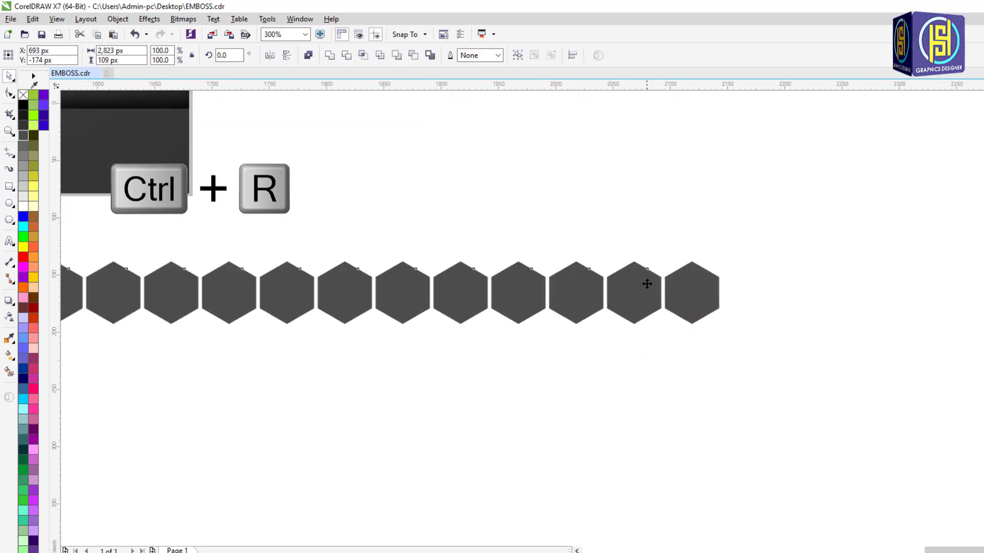
pyautogui.moveTo(622, 239); pyautogui.dragTo(680, 339)
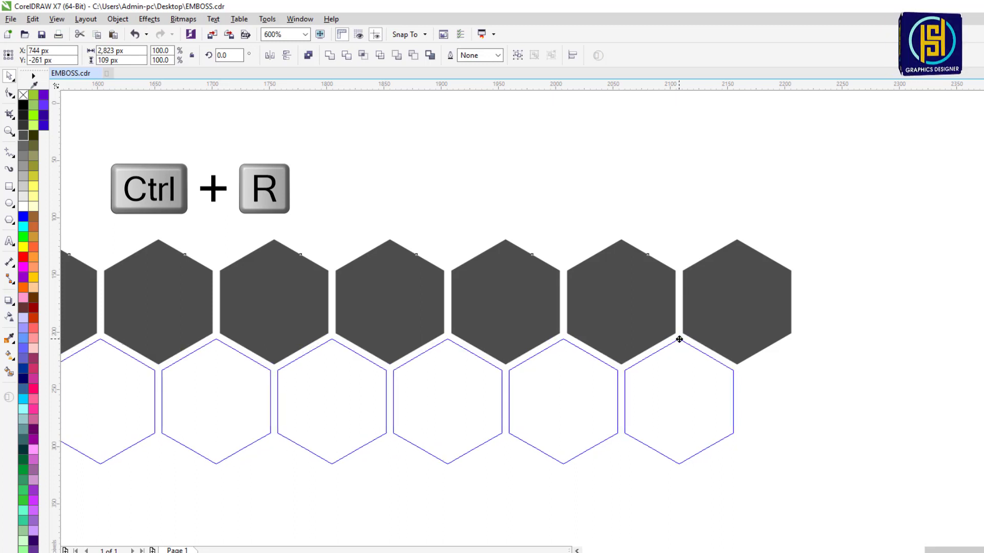
pyautogui.moveTo(679, 339); pyautogui.dragTo(679, 340)
pyautogui.scroll(-3, 780, 263)
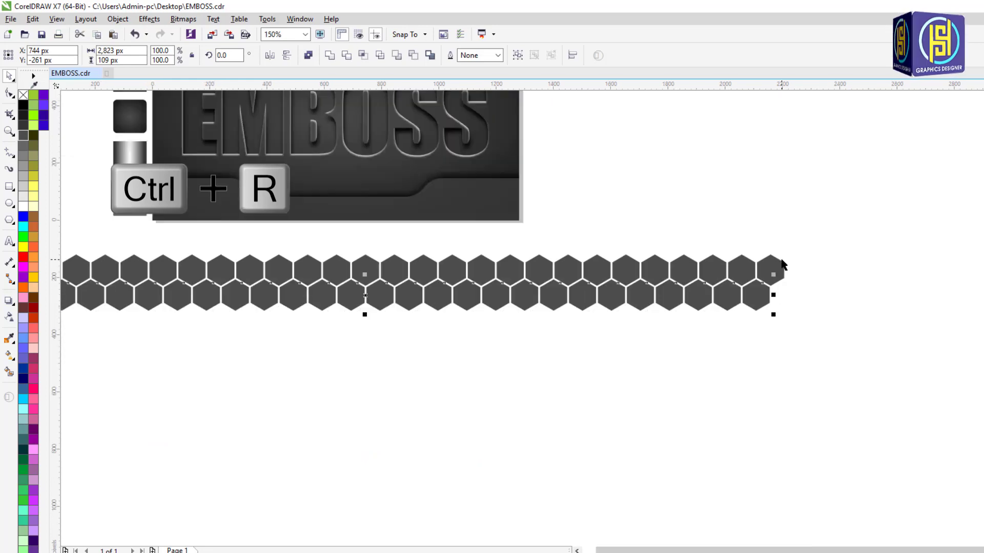
# Duplicate both hexagon rows together straight down by about 176 px so they interlock with the rows above
pyautogui.scroll(-1, 661, 278)
pyautogui.moveTo(280, 262); pyautogui.dragTo(737, 310)
pyautogui.scroll(2, 533, 264)
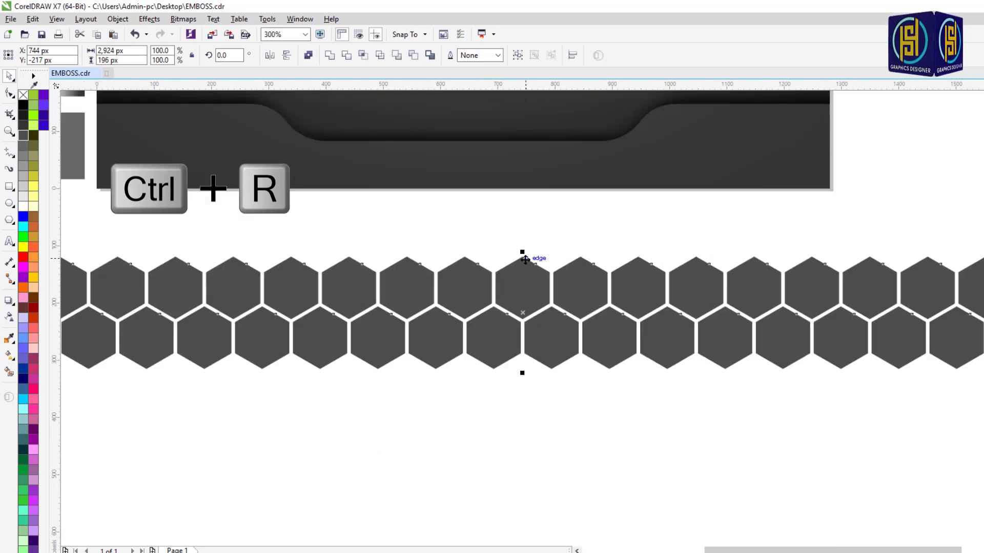
pyautogui.moveTo(521, 256); pyautogui.dragTo(530, 357)
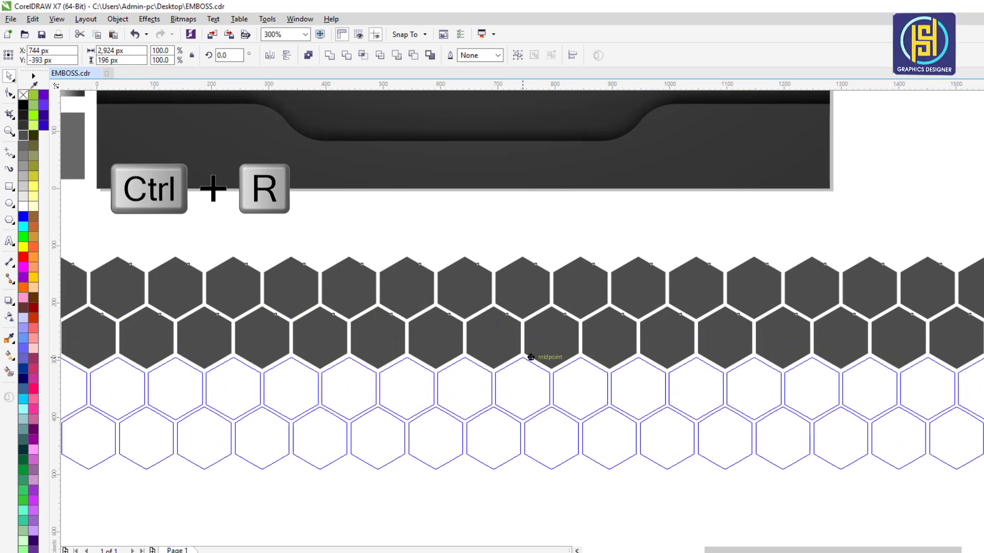
pyautogui.moveTo(531, 357); pyautogui.dragTo(531, 357)
pyautogui.scroll(-2, 552, 235)
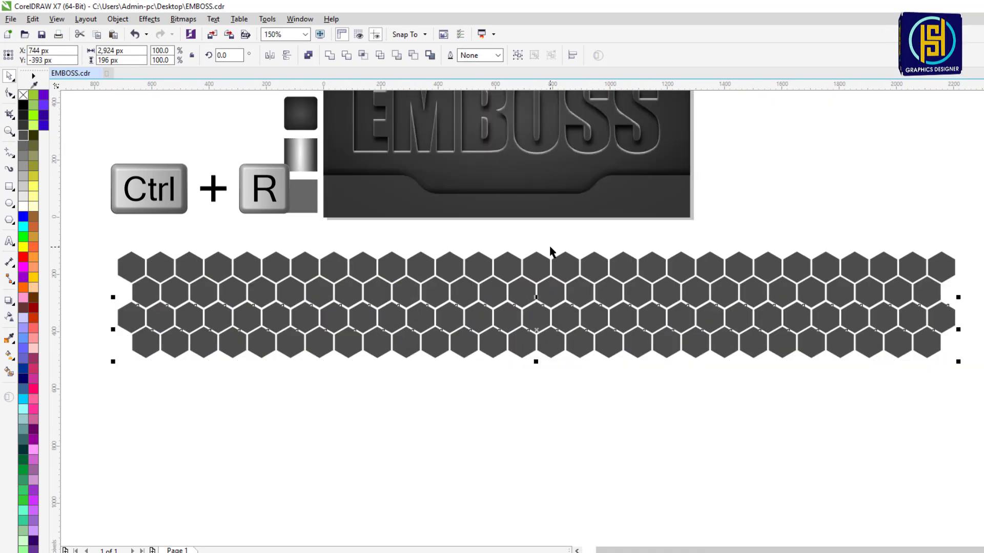
# Repeat the row-pair duplication downward until the honeycomb is about 1,955 px tall, and select all its hexagons
pyautogui.hotkey('ctrl', 'r')
pyautogui.hotkey('ctrl', 'r')
pyautogui.hotkey('ctrl', 'r')
pyautogui.hotkey('ctrl', 'r')
pyautogui.hotkey('ctrl', 'r')
pyautogui.hotkey('ctrl', 'r')
pyautogui.hotkey('ctrl', 'r')
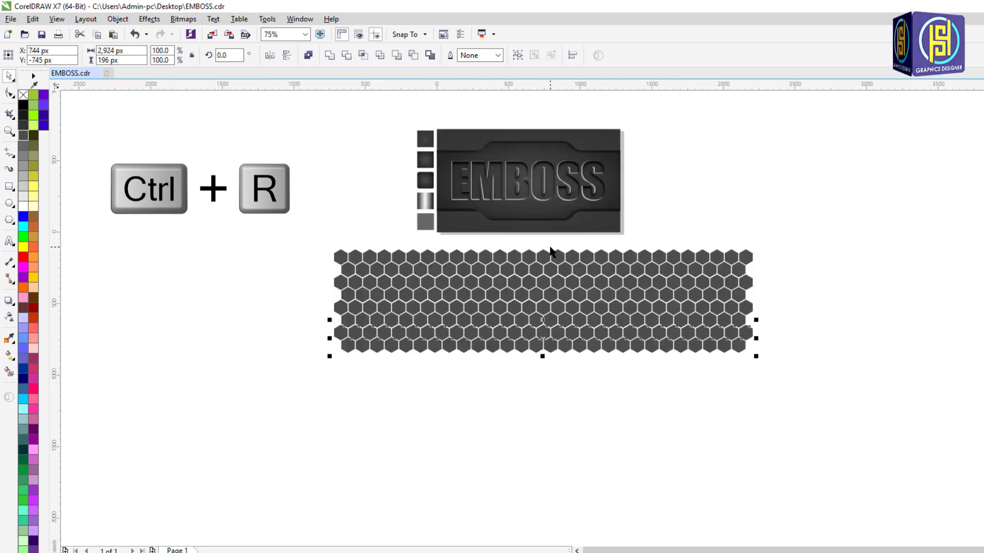
pyautogui.hotkey('ctrl', 'r')
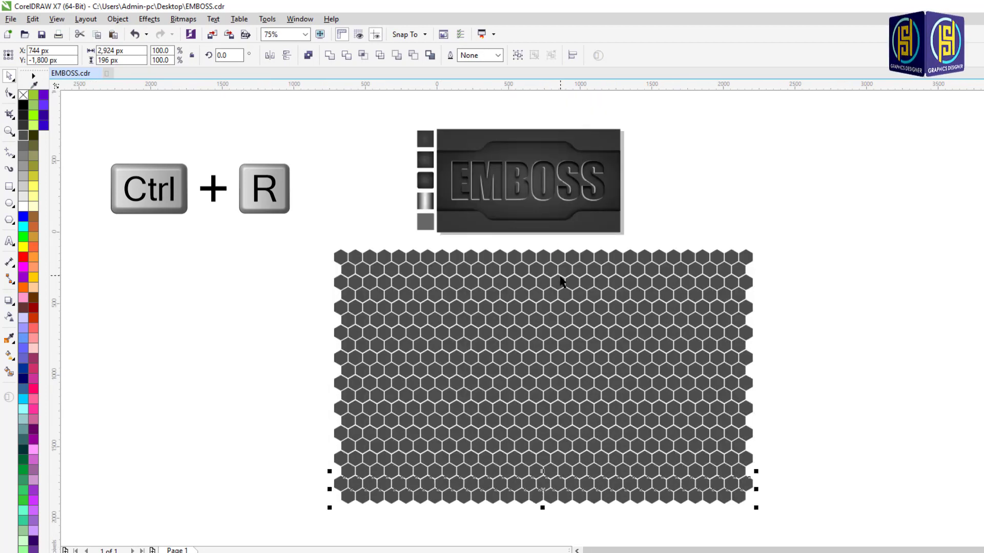
pyautogui.hotkey('ctrl', 'r')
pyautogui.moveTo(303, 241); pyautogui.dragTo(772, 543)
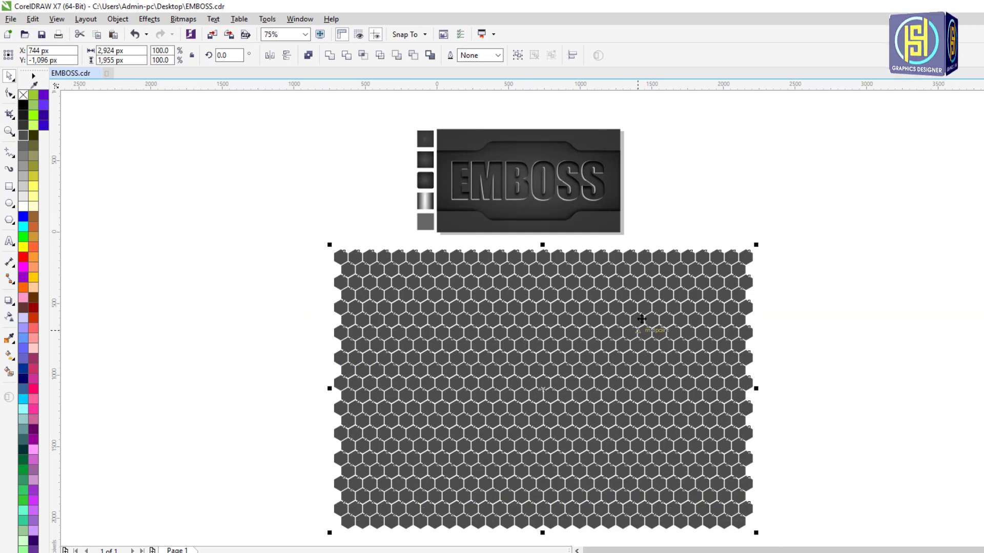
# Ungroup all the hexagons of the honeycomb and combine them into a single object
pyautogui.scroll(2, 478, 263)
pyautogui.rightClick(461, 249)
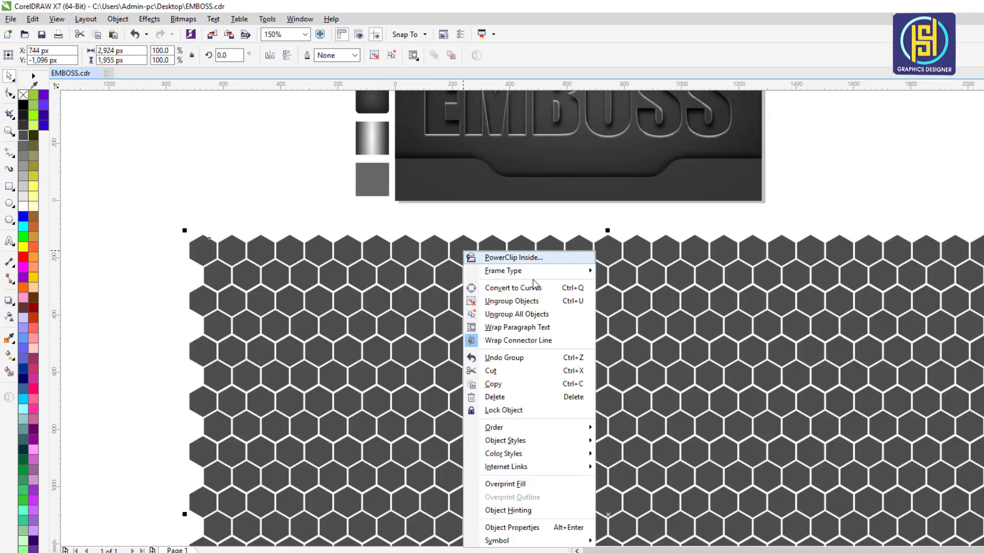
pyautogui.click(578, 315)
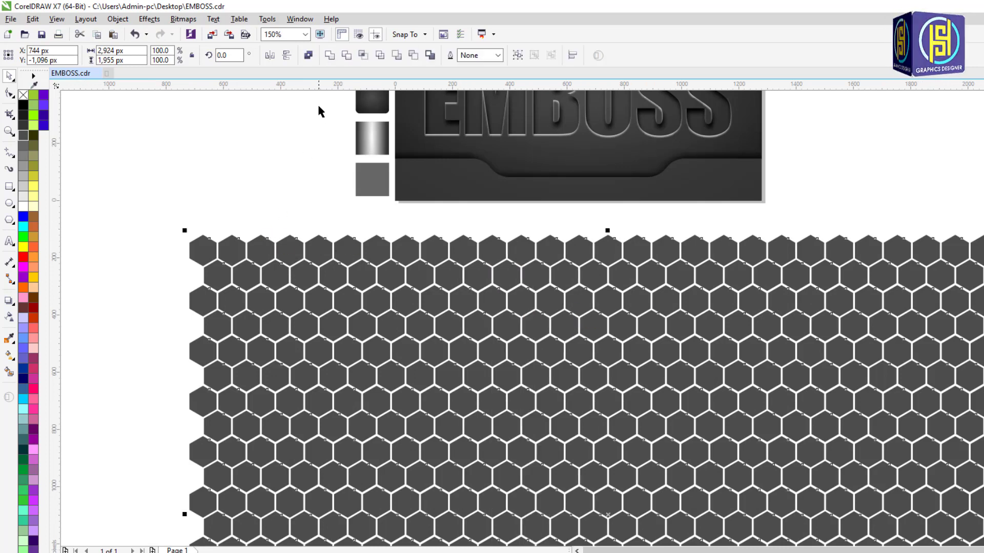
pyautogui.click(309, 56)
pyautogui.click(306, 174)
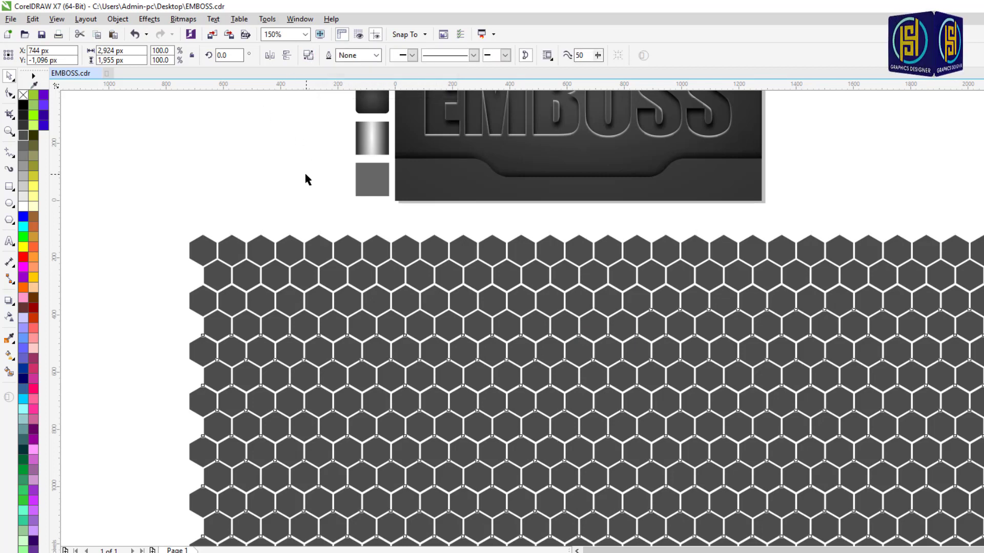
# Copy the dark radial gradient fill from the rounded sample square onto the combined honeycomb
pyautogui.moveTo(378, 102); pyautogui.dragTo(462, 257)
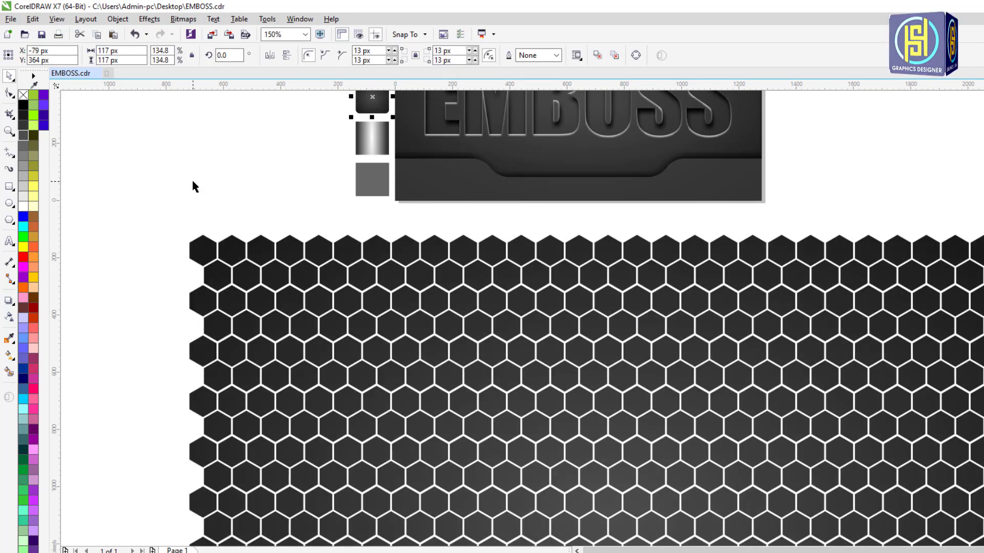
pyautogui.click(192, 181)
pyautogui.scroll(-1, 432, 397)
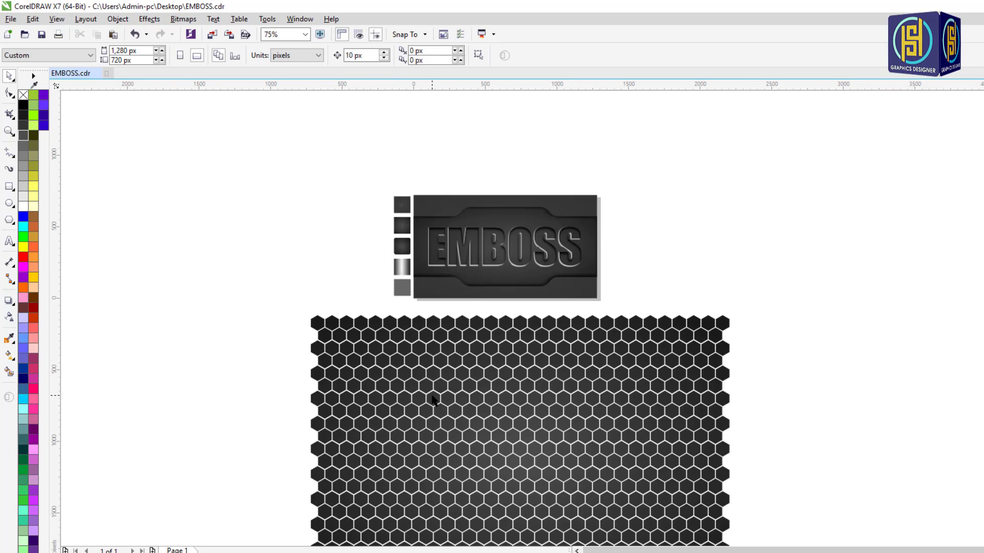
# Scale the honeycomb down proportionally to about 1,606 by 1,074 px and place it behind the EMBOSS artwork
pyautogui.click(719, 326)
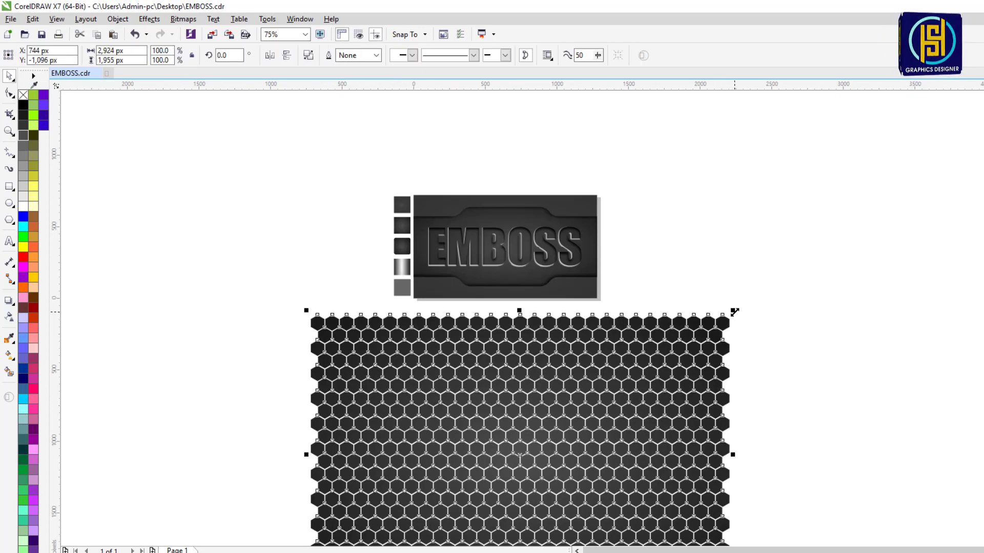
pyautogui.moveTo(733, 314); pyautogui.dragTo(639, 376)
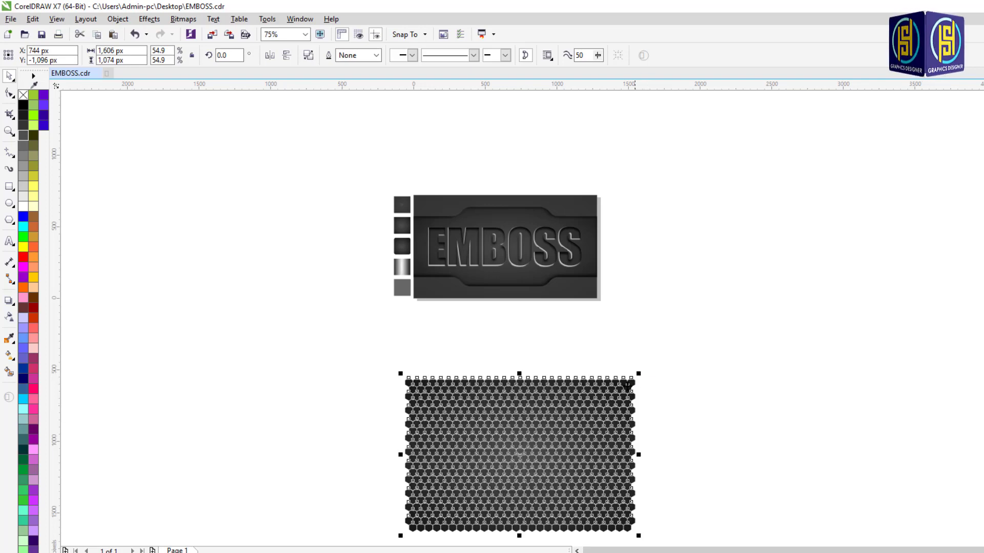
pyautogui.moveTo(626, 385); pyautogui.dragTo(613, 187)
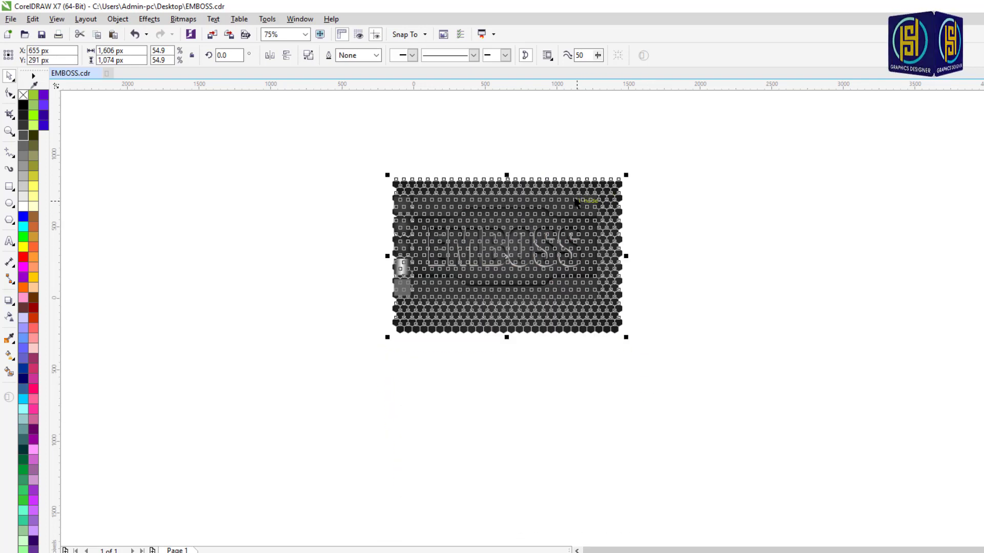
pyautogui.scroll(1, 575, 199)
pyautogui.click(821, 214)
pyautogui.scroll(1, 607, 190)
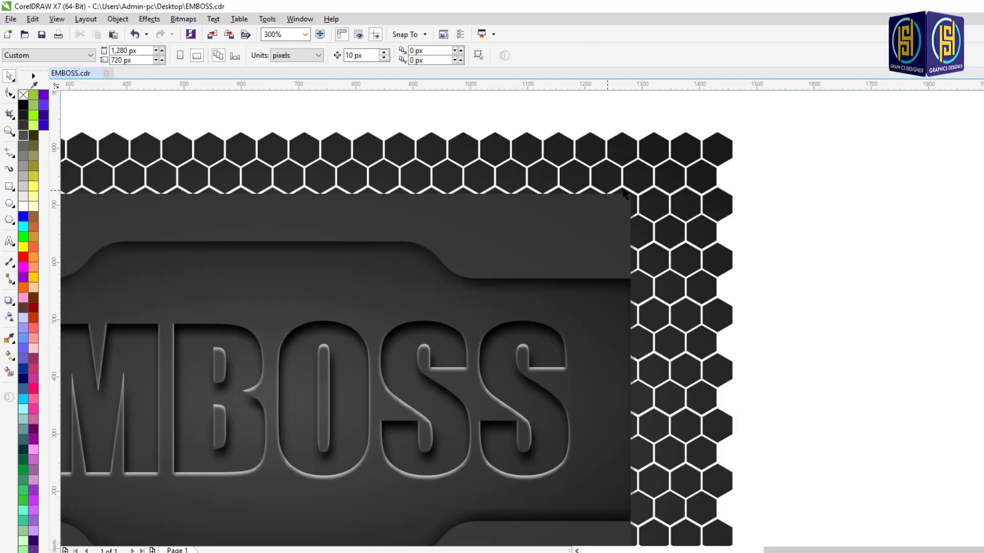
# Center the honeycomb on the page and shrink it from its center to about 1,350 by 902 px
pyautogui.click(716, 152)
pyautogui.click(794, 169)
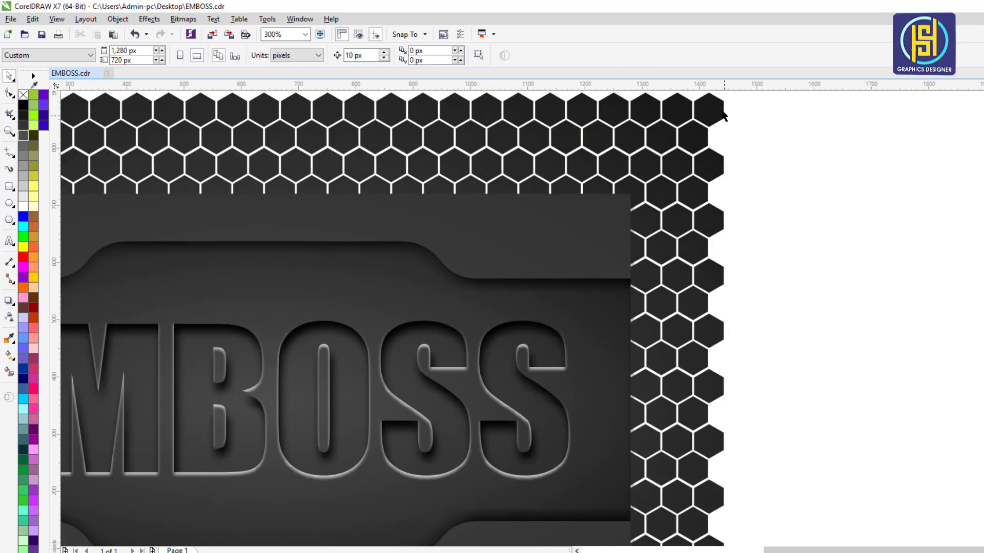
pyautogui.scroll(-2, 716, 190)
pyautogui.scroll(2, 682, 150)
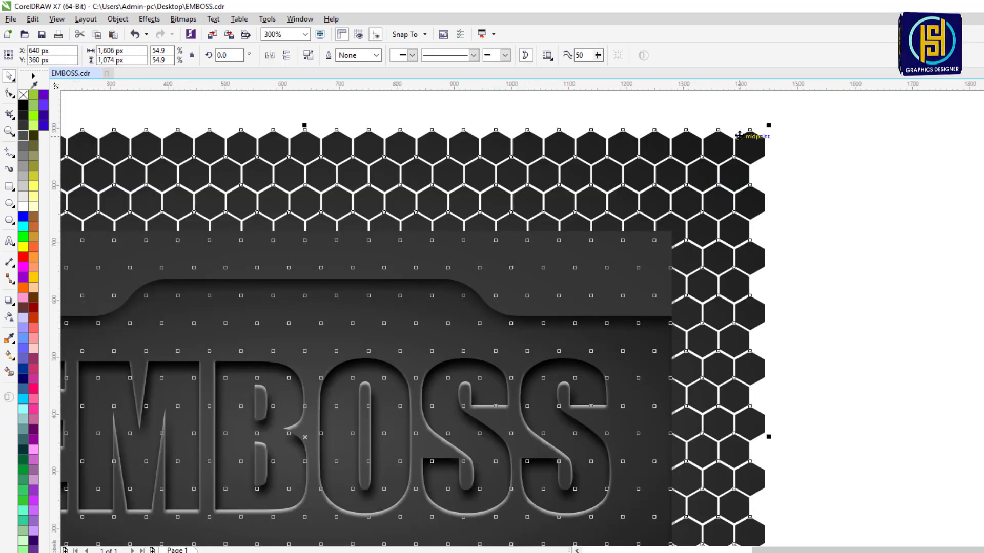
pyautogui.moveTo(770, 126); pyautogui.dragTo(707, 183)
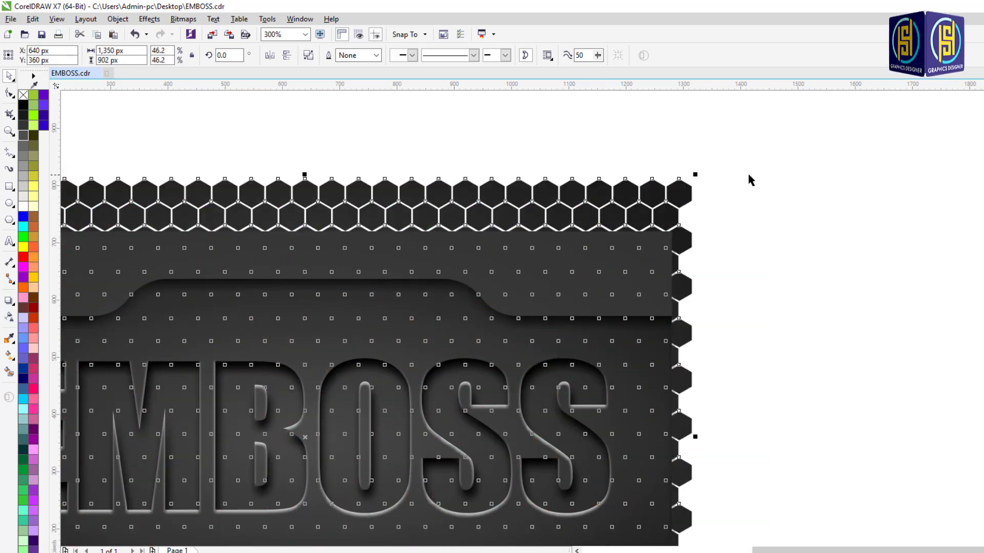
pyautogui.click(752, 178)
# PowerClip the honeycomb inside the dark background rectangle behind the inset panel
pyautogui.click(687, 196)
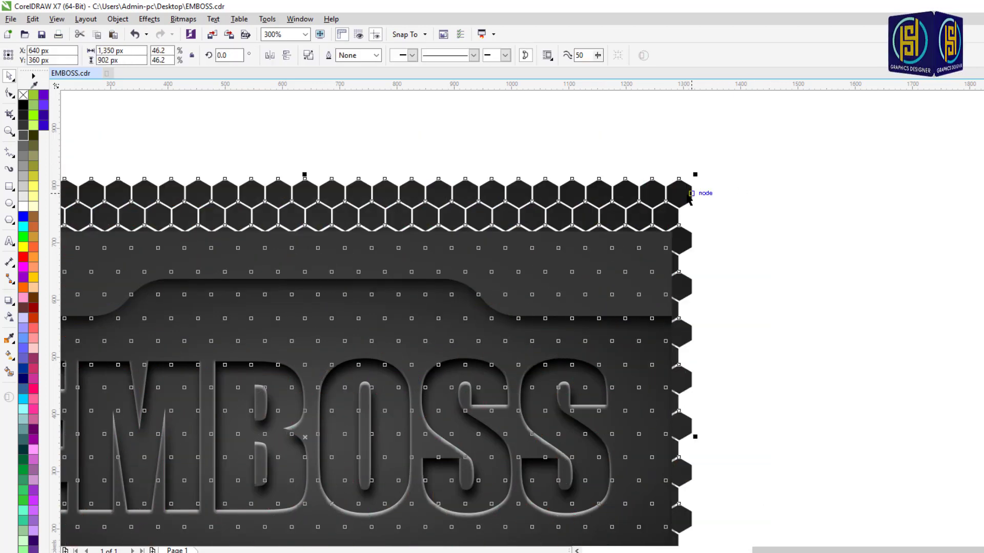
pyautogui.rightClick(687, 195)
pyautogui.click(727, 203)
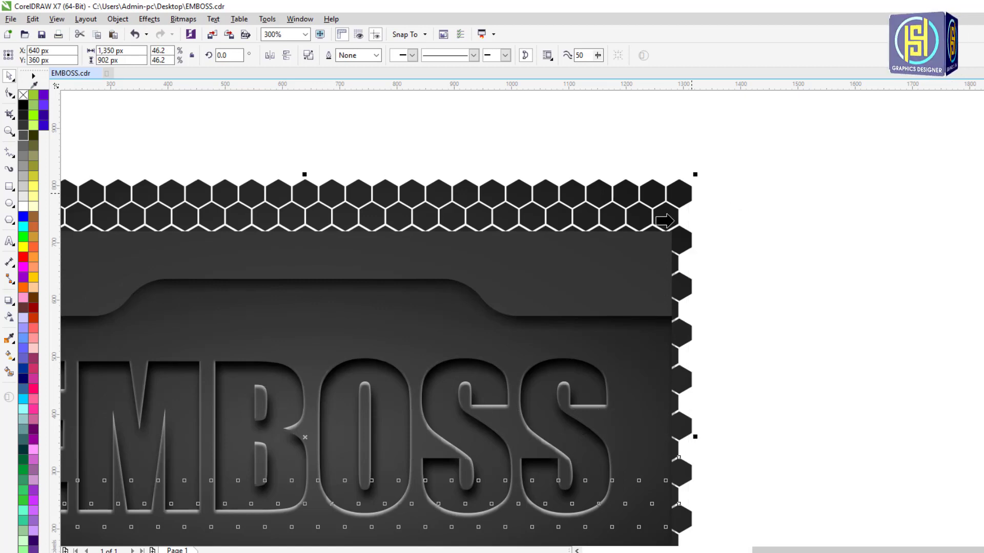
pyautogui.click(620, 242)
pyautogui.click(751, 229)
pyautogui.scroll(-1, 563, 179)
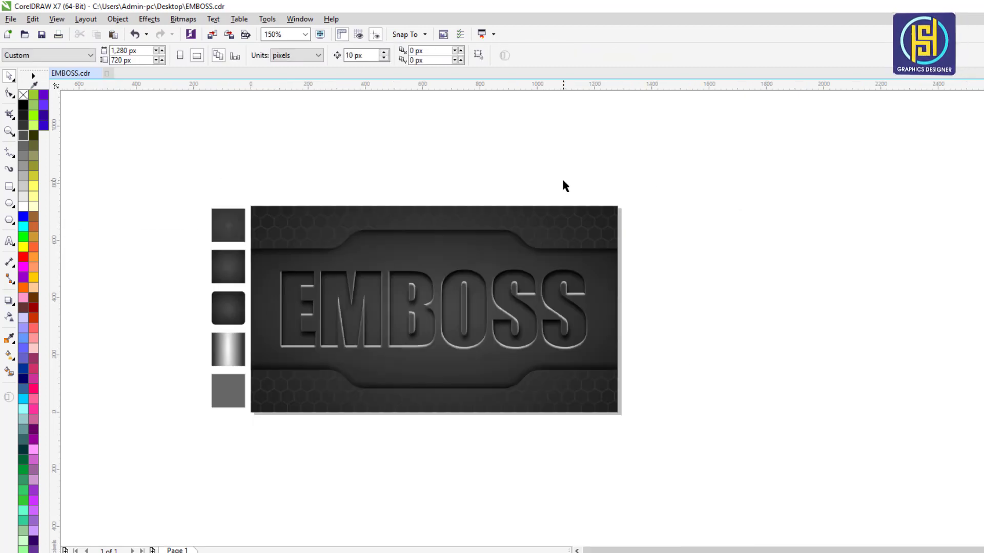
# Try tightening the radial gradient fill of the background rectangle, and undo the change
pyautogui.moveTo(258, 198); pyautogui.dragTo(626, 426)
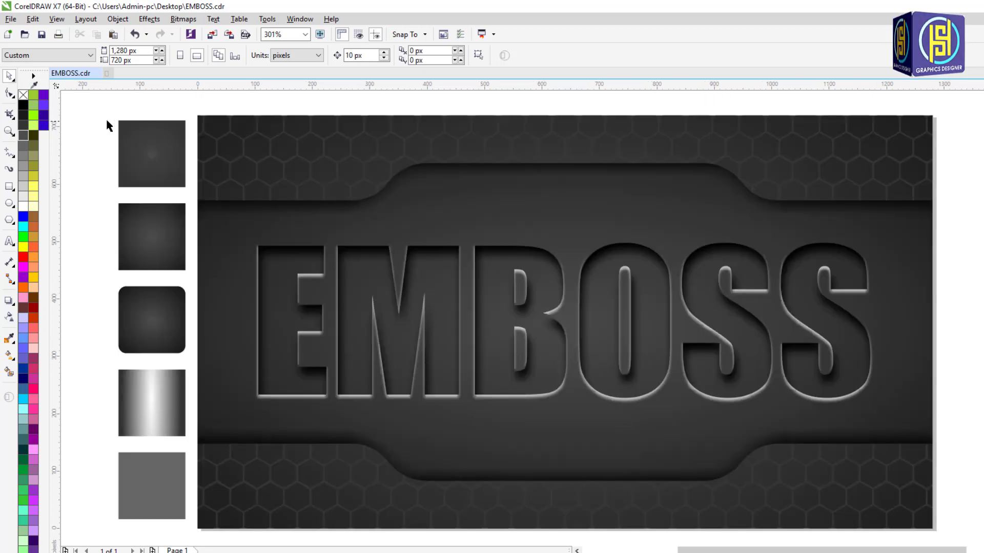
pyautogui.click(264, 131)
pyautogui.moveTo(290, 150); pyautogui.dragTo(270, 142)
pyautogui.hotkey('ctrl', 'z')
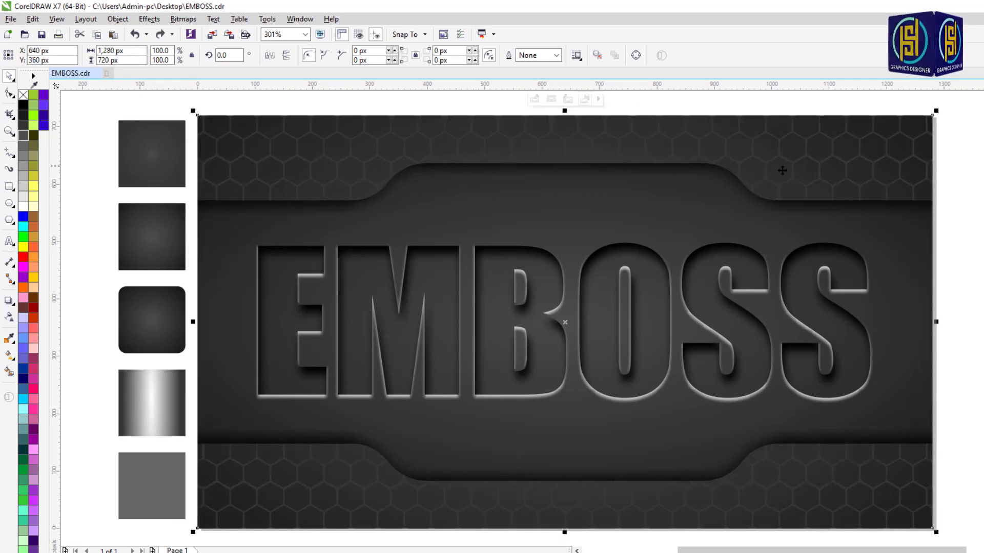
pyautogui.press('g')
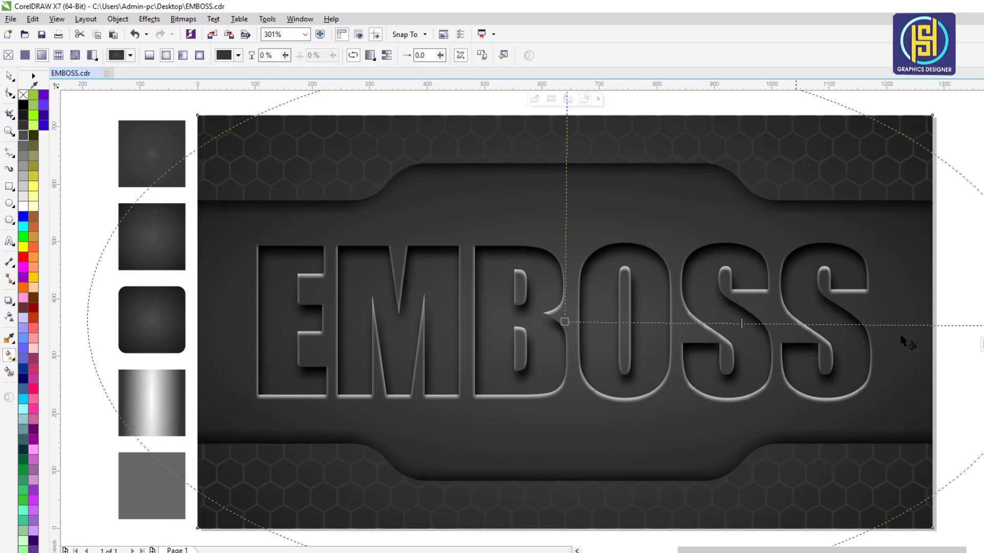
pyautogui.moveTo(983, 326); pyautogui.dragTo(978, 329)
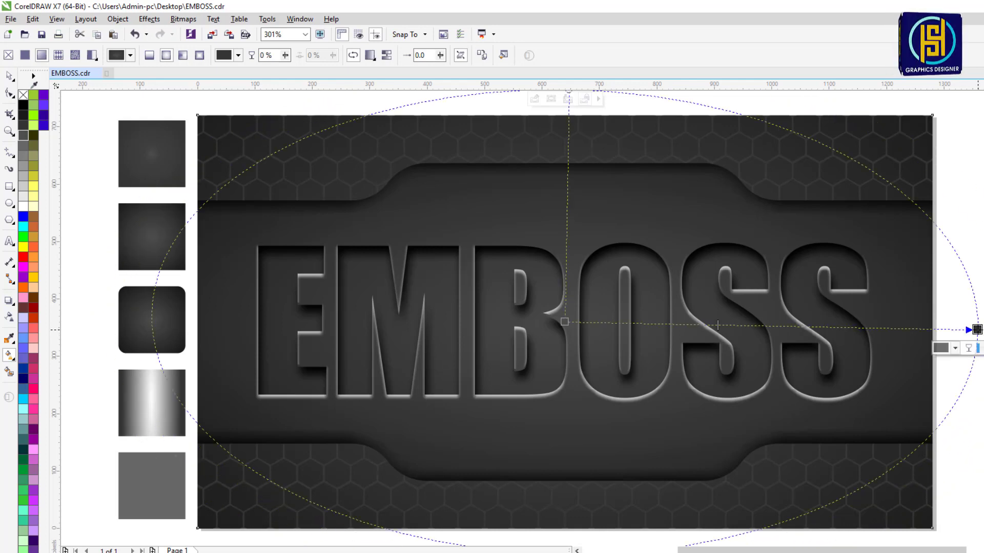
pyautogui.hotkey('ctrl', 'z')
pyautogui.press('space')
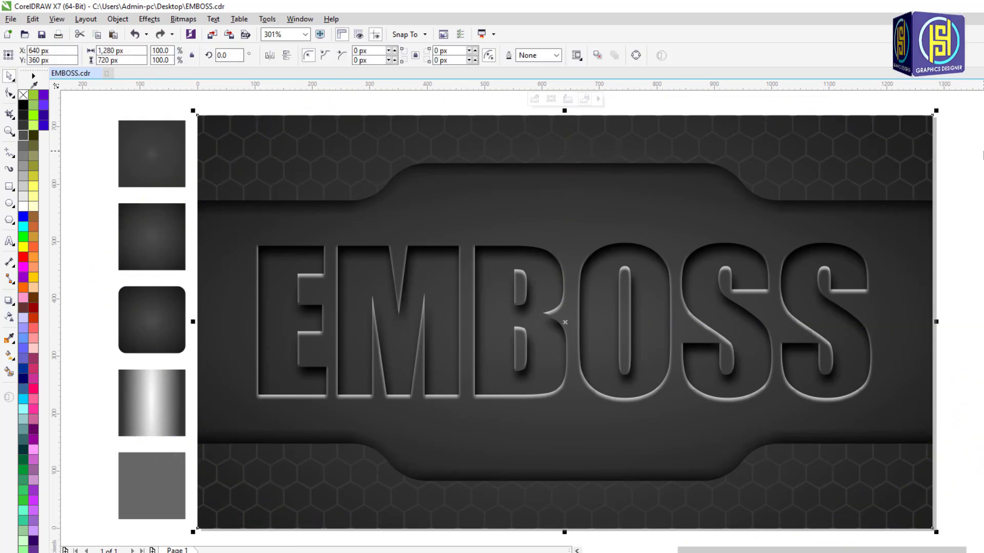
pyautogui.click(983, 154)
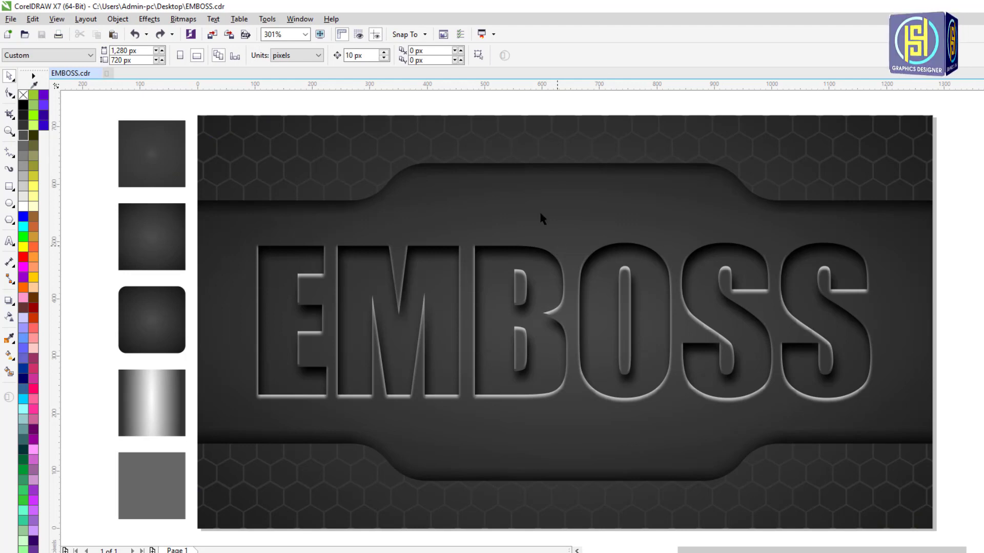
pyautogui.click(290, 260)
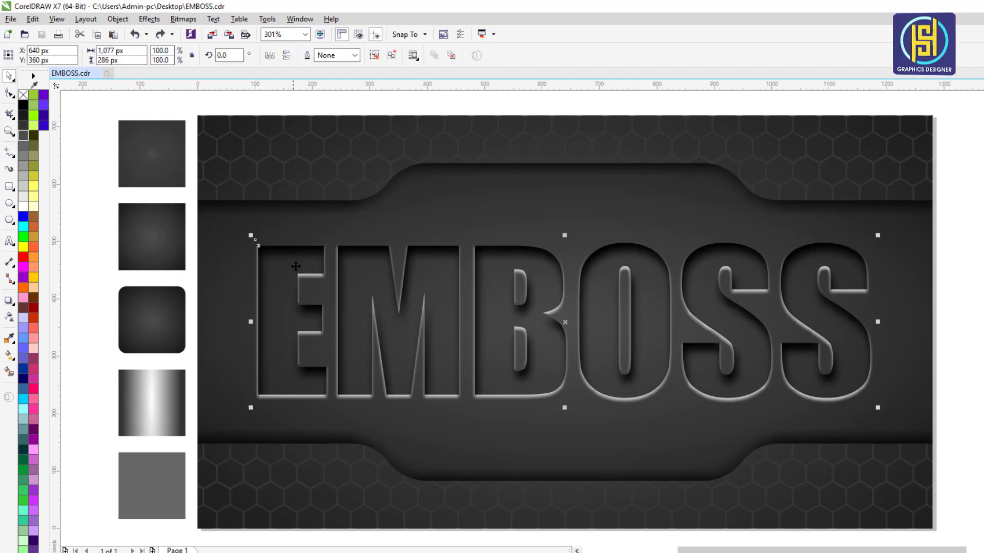
pyautogui.click(165, 115)
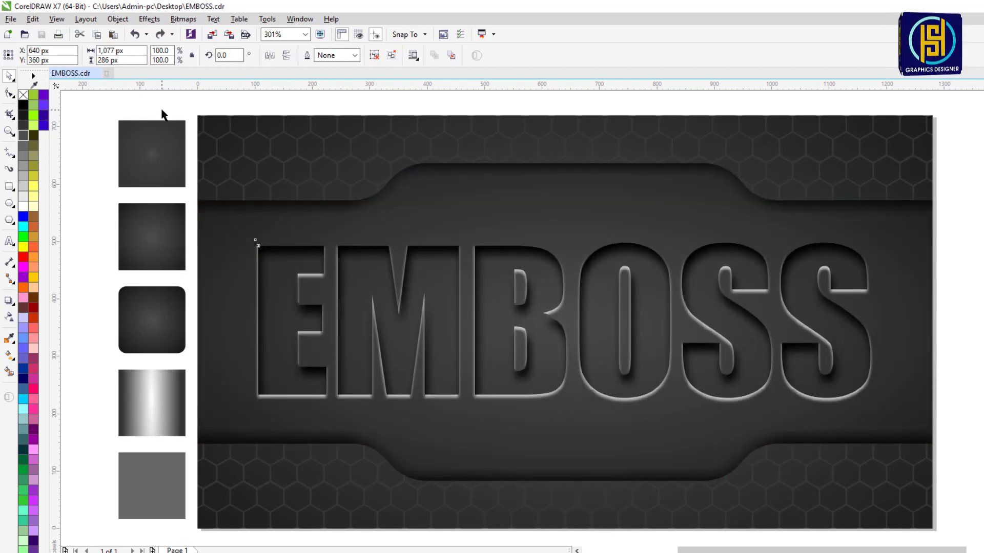
# Duplicate the inset panel shape straight down by a few pixels, placing the copy at Y 352 px
pyautogui.scroll(2, 613, 164)
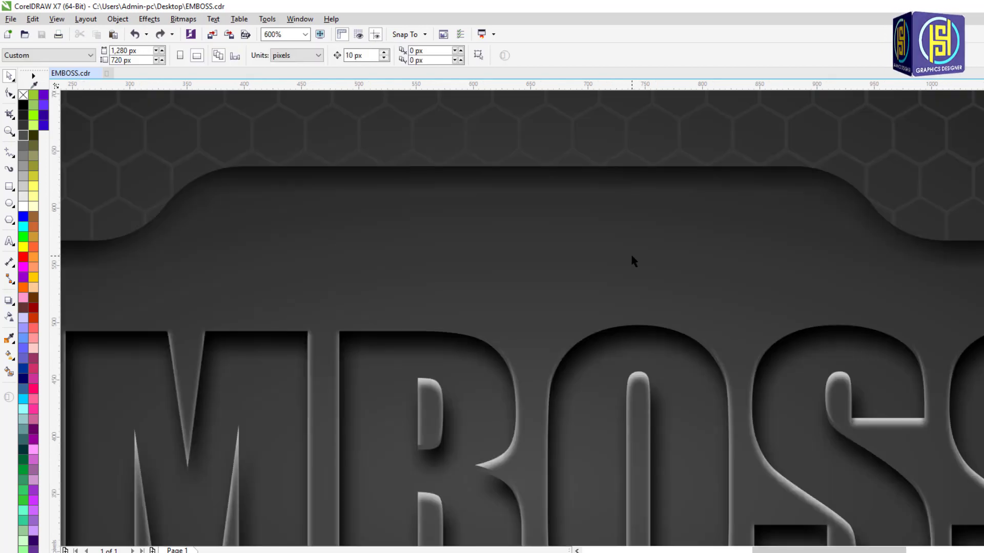
pyautogui.click(631, 254)
pyautogui.moveTo(632, 254); pyautogui.dragTo(633, 268)
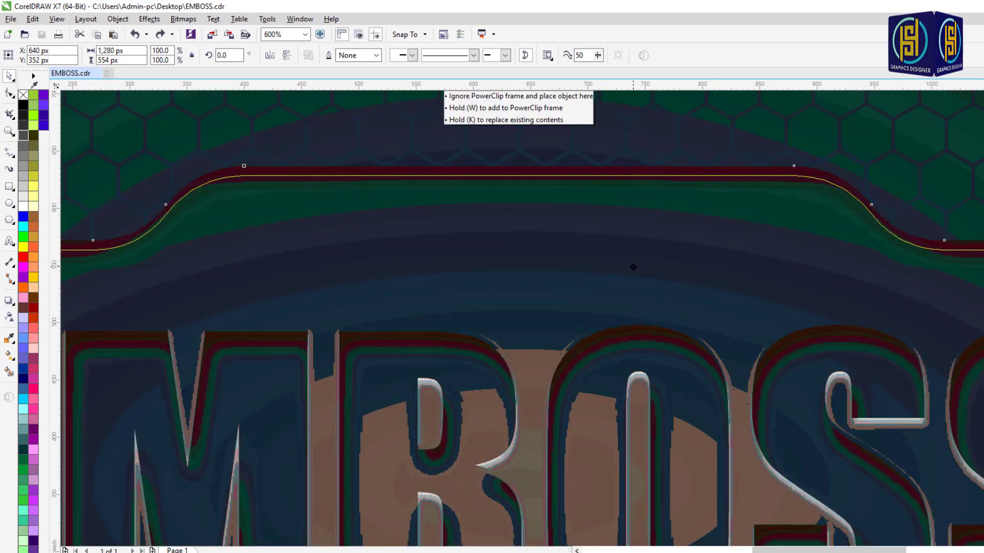
pyautogui.moveTo(633, 267); pyautogui.dragTo(633, 267)
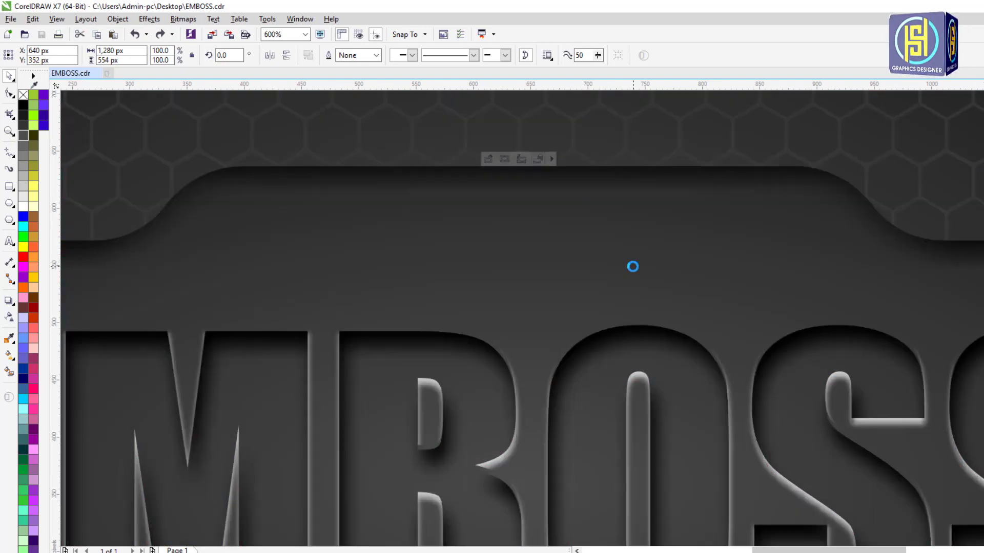
pyautogui.scroll(-2, 412, 167)
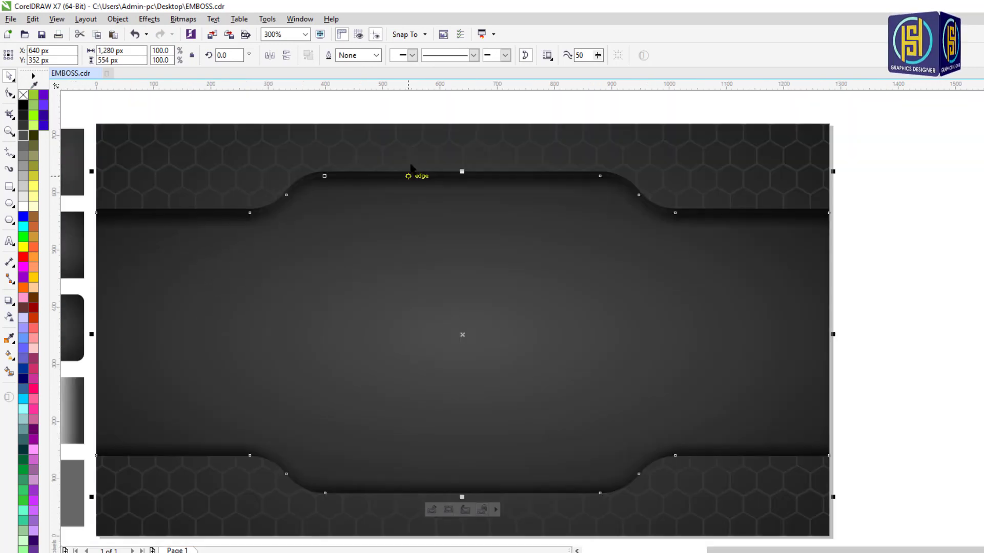
pyautogui.click(413, 114)
# Try a blue Smart Fill on the thin strip between the upper edges of both panel shapes, and undo it
pyautogui.scroll(2, 412, 174)
pyautogui.scroll(2, 411, 176)
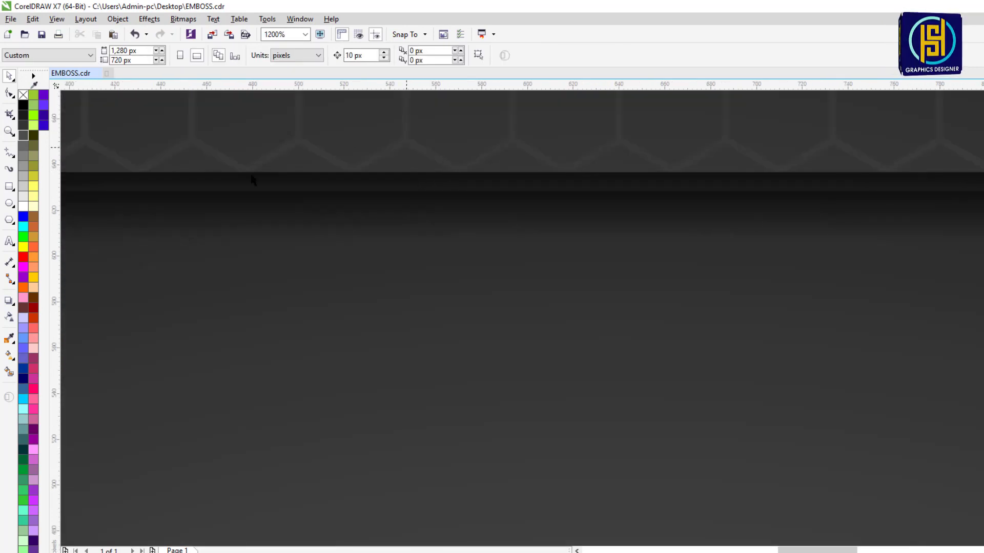
pyautogui.click(9, 373)
pyautogui.click(427, 183)
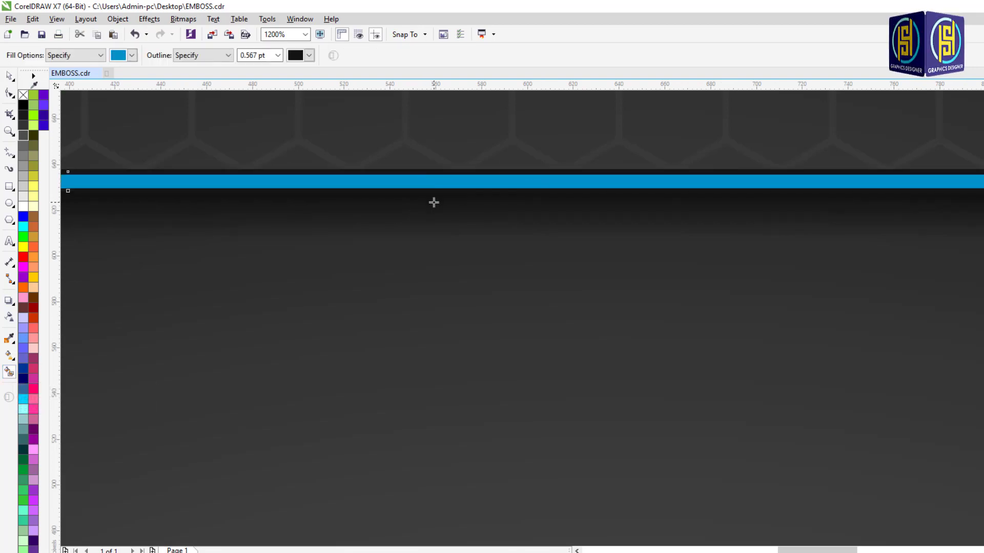
pyautogui.scroll(-4, 441, 184)
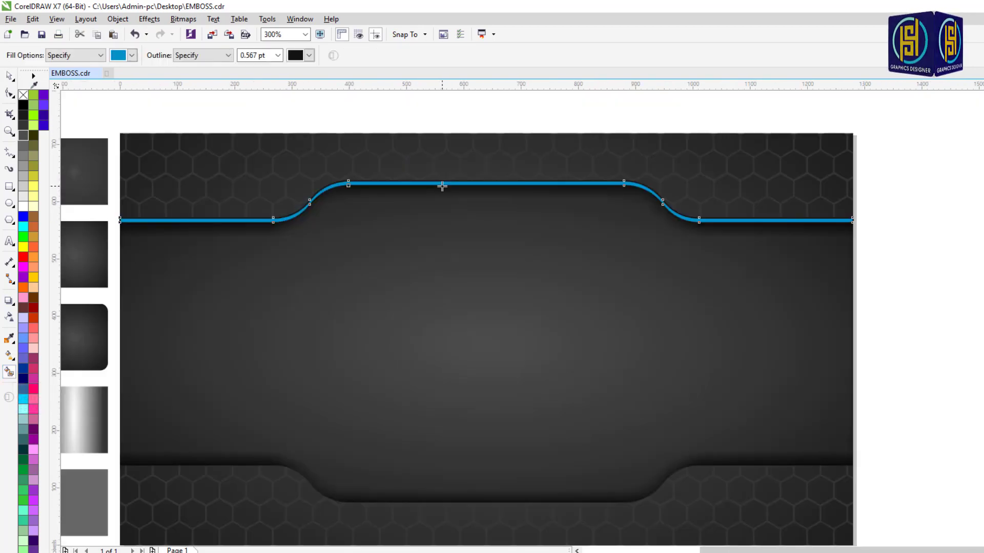
pyautogui.hotkey('ctrl', 'z')
pyautogui.press('space')
# Widen the duplicated panel horizontally from its center to about 1,344 px so it extends past the page edges
pyautogui.click(816, 265)
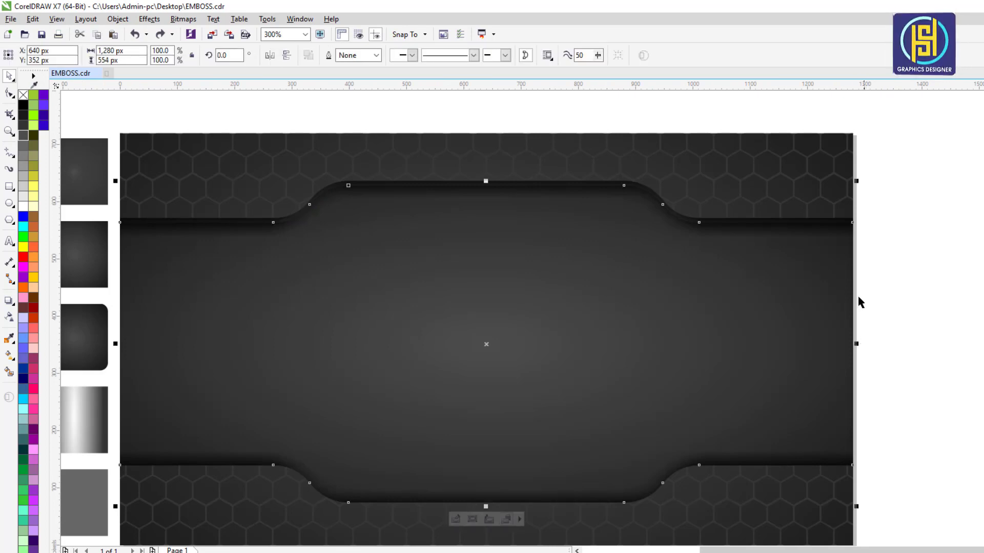
pyautogui.moveTo(609, 128); pyautogui.dragTo(929, 500)
pyautogui.click(569, 318)
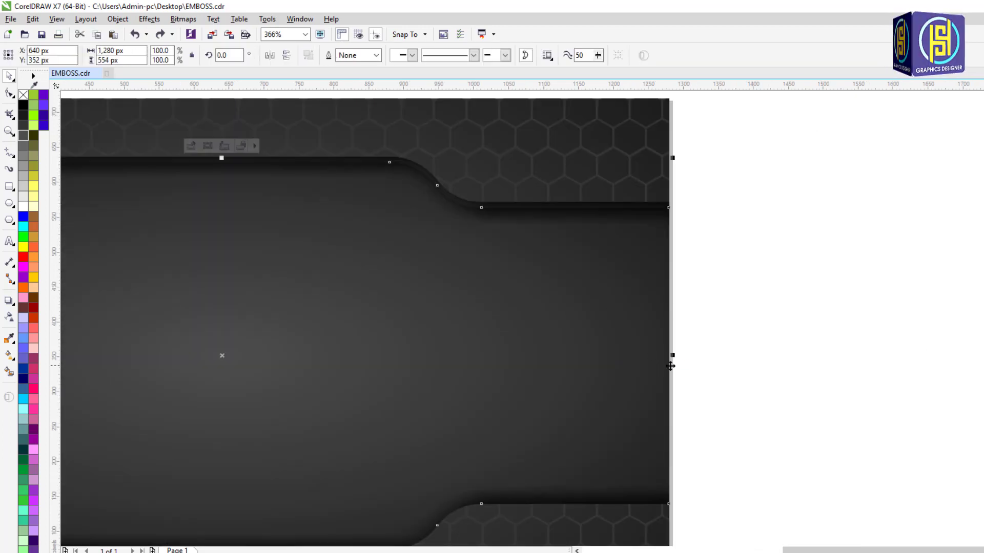
pyautogui.moveTo(670, 356); pyautogui.dragTo(695, 359)
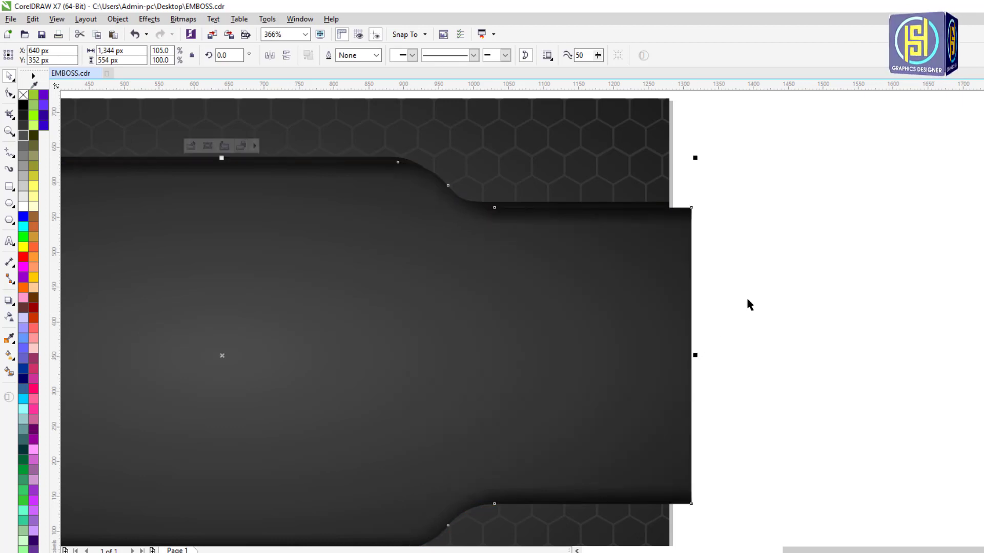
pyautogui.click(784, 263)
# Smart Fill the thin strip between the upper edges of both panel shapes in blue and delete the widened duplicate panel
pyautogui.scroll(-3, 569, 182)
pyautogui.scroll(3, 470, 204)
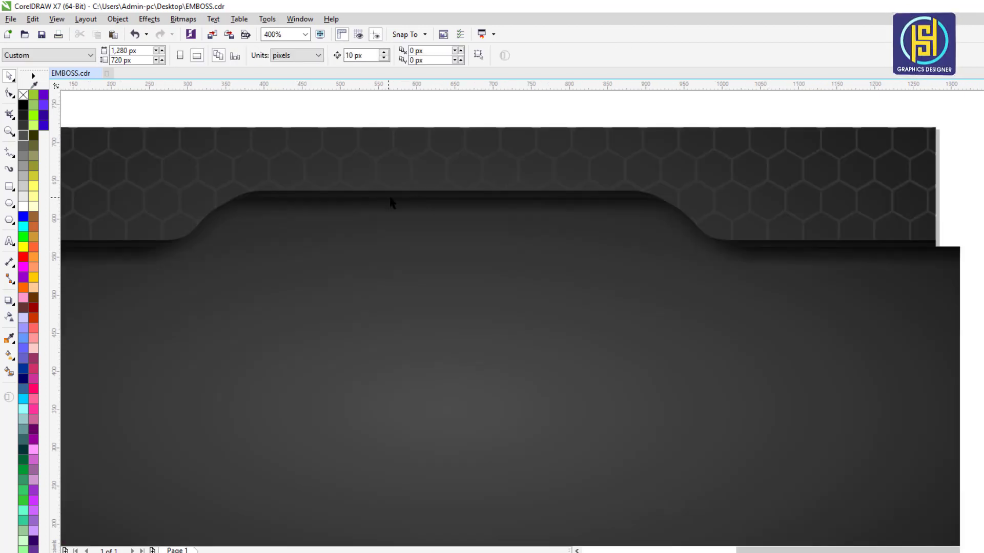
pyautogui.click(8, 373)
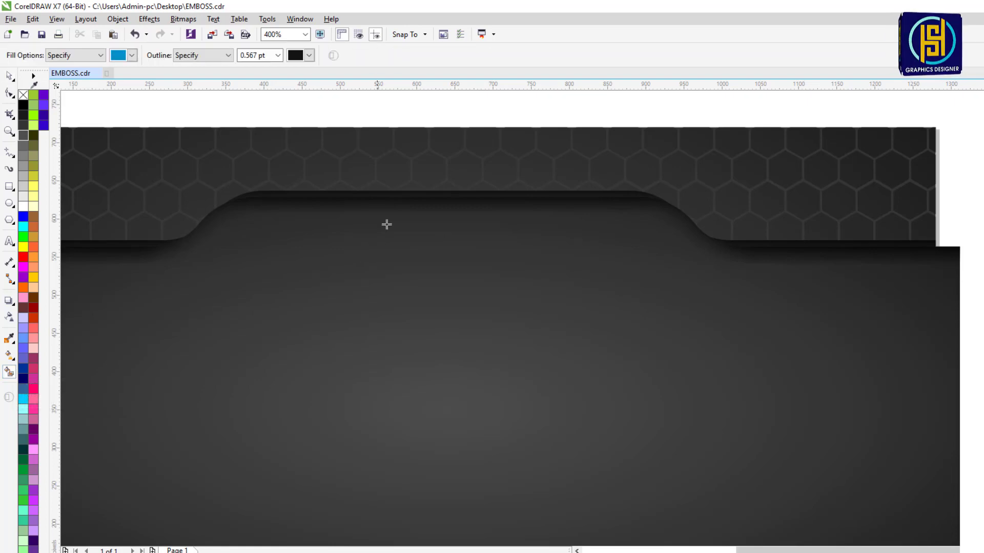
pyautogui.click(401, 196)
pyautogui.press('space')
pyautogui.click(907, 305)
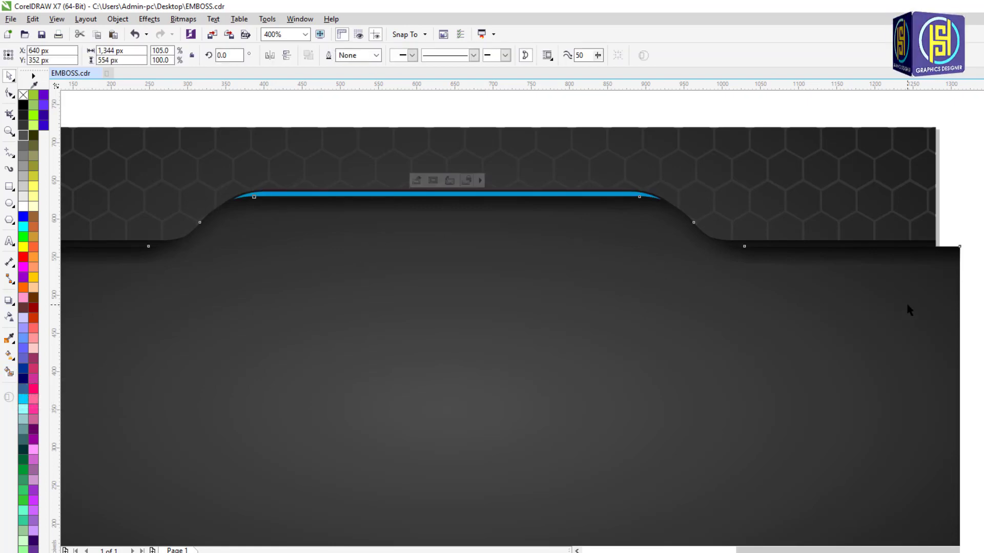
pyautogui.press('Delete')
# Apply the silver gradient of the sample square to the blue upper strip and remove the strip's outline
pyautogui.scroll(-1, 503, 187)
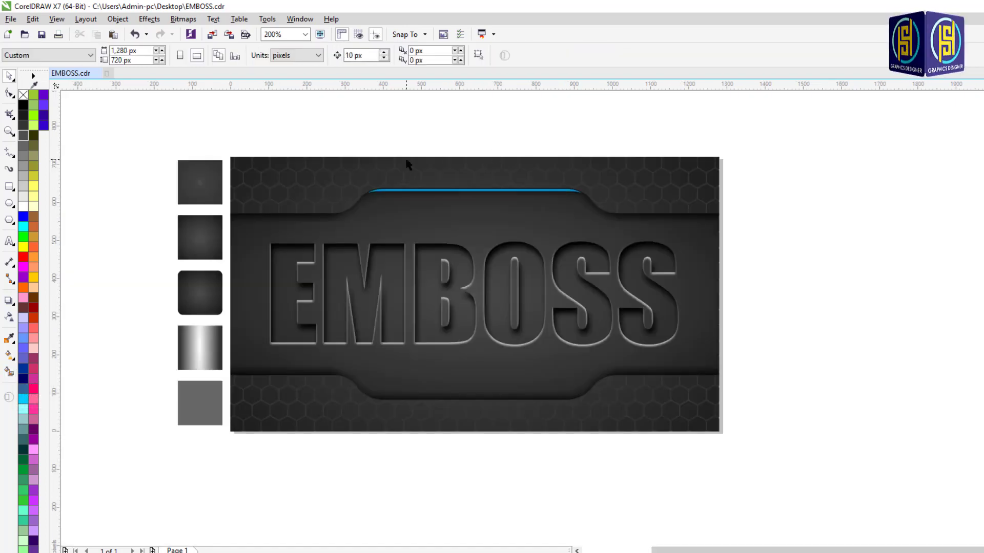
pyautogui.moveTo(149, 137); pyautogui.dragTo(724, 443)
pyautogui.click(220, 417)
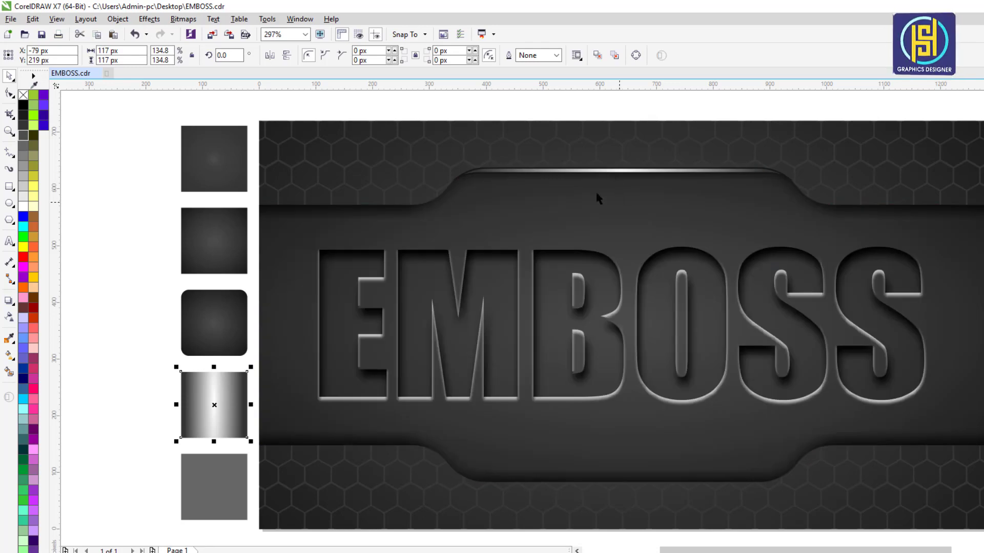
pyautogui.click(577, 120)
pyautogui.moveTo(433, 108); pyautogui.dragTo(843, 222)
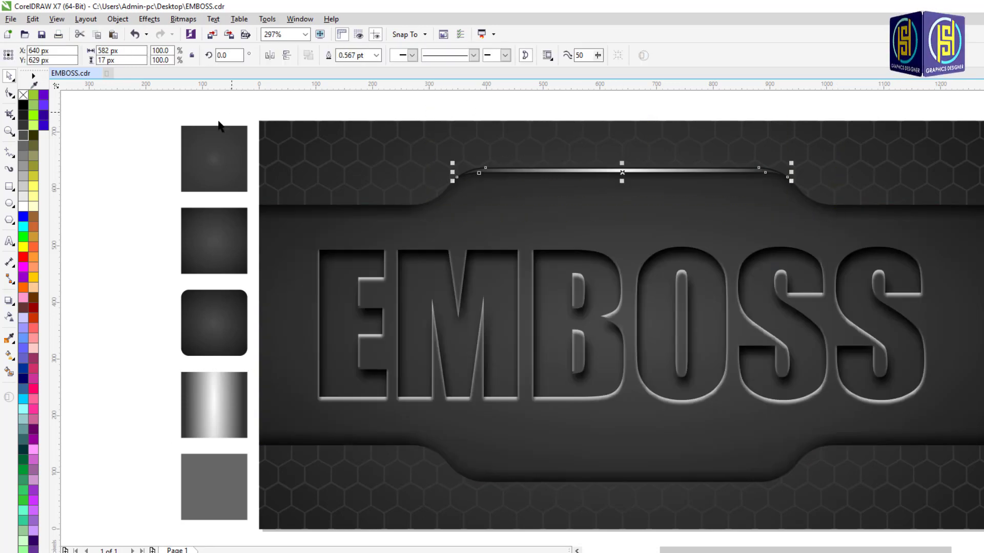
pyautogui.click(115, 143)
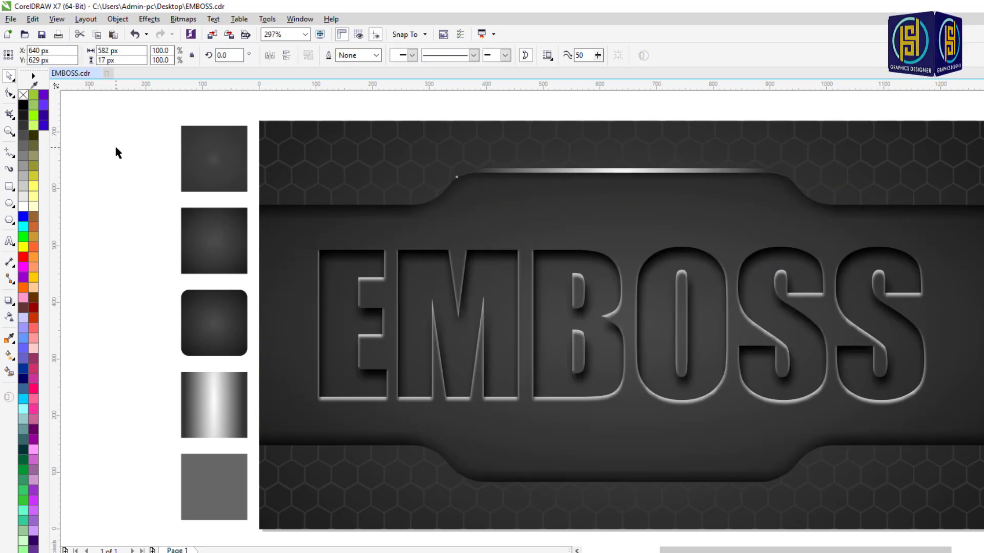
# Duplicate the silver strip straight down to Y 132 px, below the EMBOSS text, and mirror the copy vertically
pyautogui.click(674, 174)
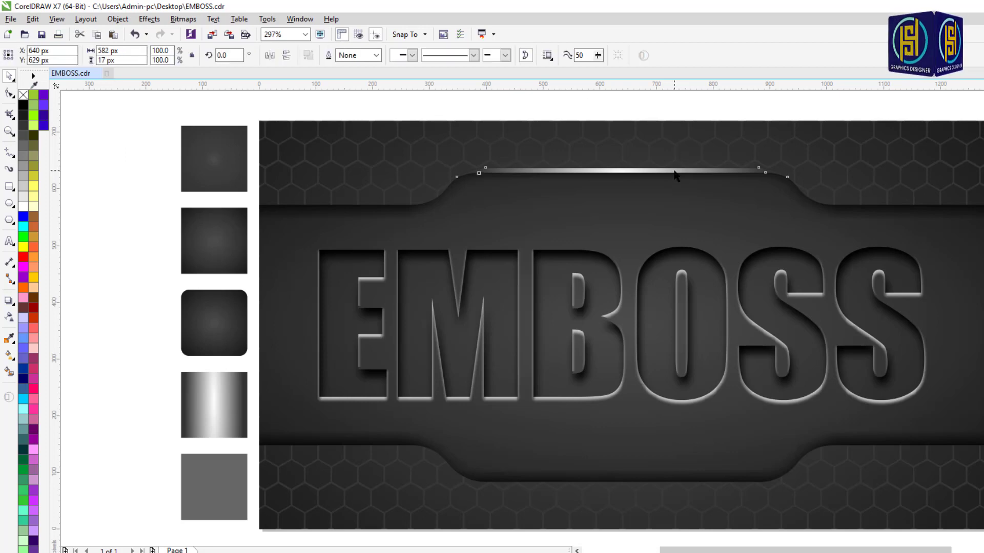
pyautogui.moveTo(674, 176); pyautogui.dragTo(691, 458)
pyautogui.rightClick(691, 457)
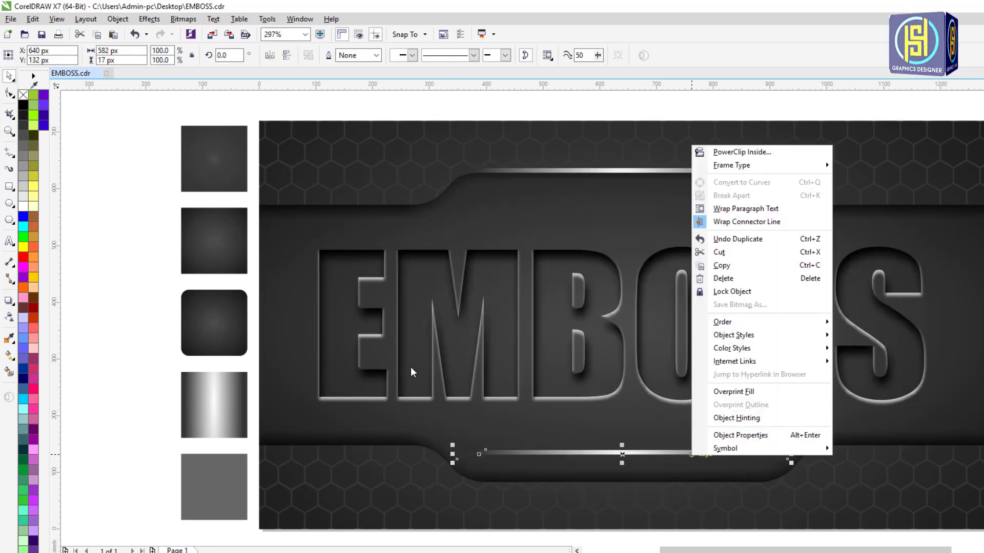
pyautogui.click(461, 216)
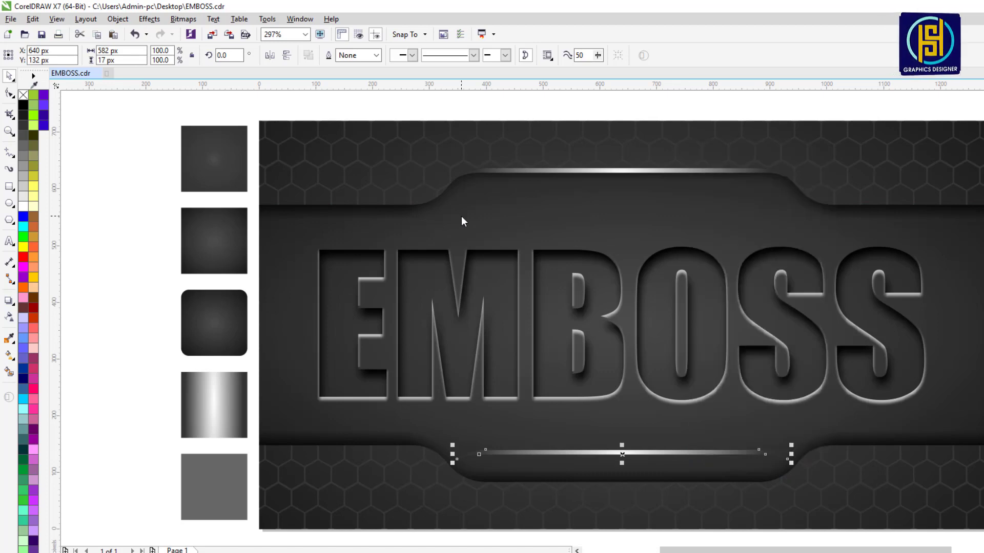
pyautogui.click(288, 58)
# Align the mirrored silver strip with the bottom edge of the inset panel
pyautogui.keyDown('shift'); pyautogui.click(633, 211); pyautogui.keyUp('shift')
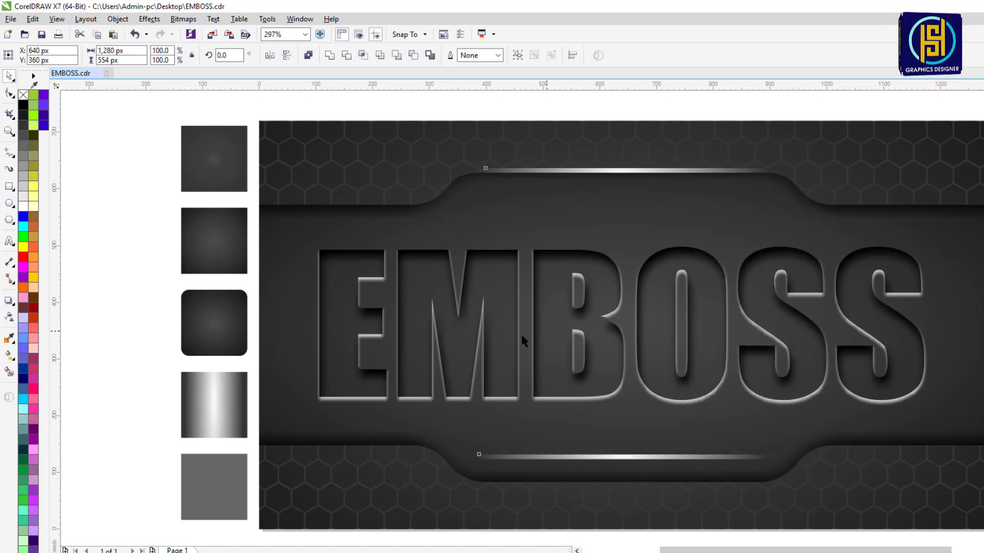
pyautogui.press('b')
pyautogui.click(216, 110)
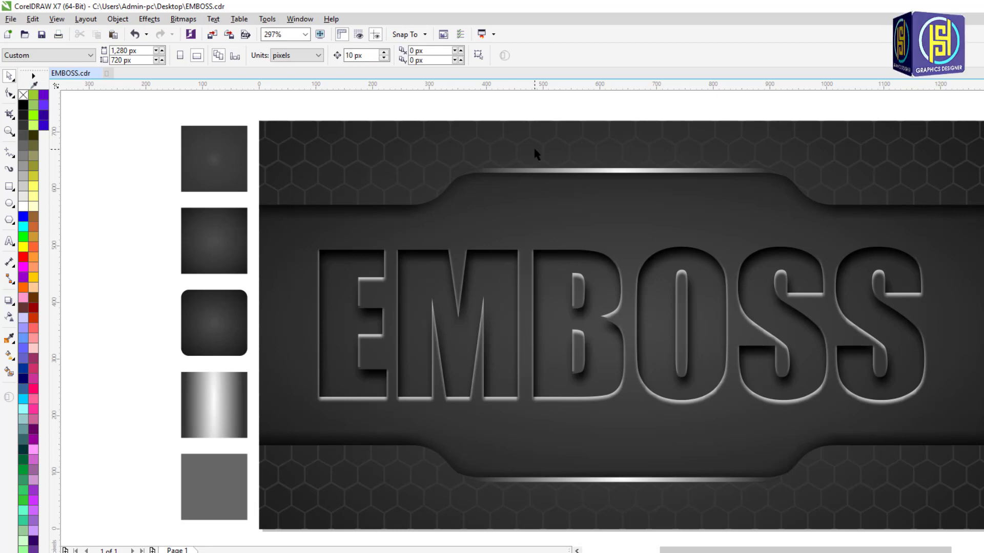
# Duplicate the inset panel shape slightly straight down, placing the copy at Y 353 px
pyautogui.scroll(3, 325, 245)
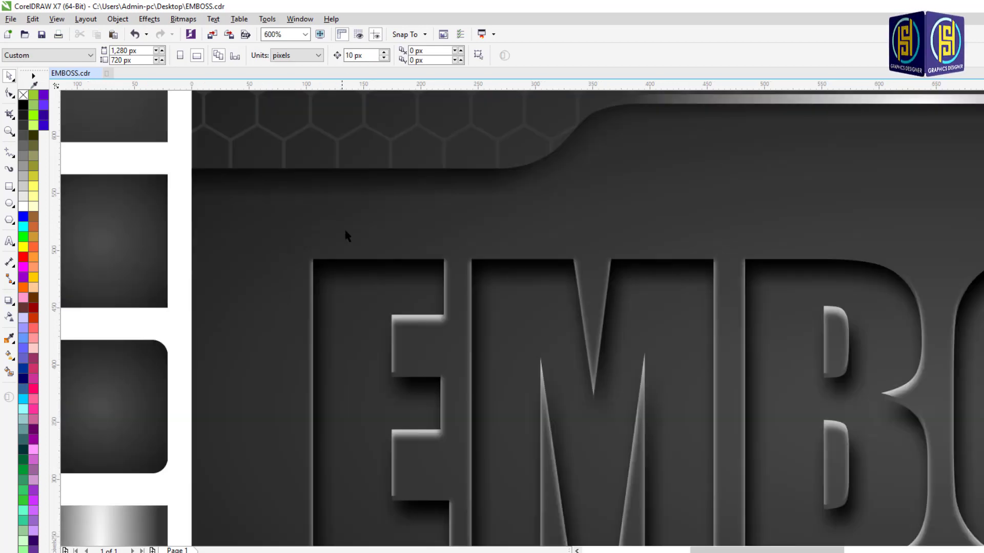
pyautogui.click(439, 233)
pyautogui.moveTo(566, 214); pyautogui.dragTo(566, 224)
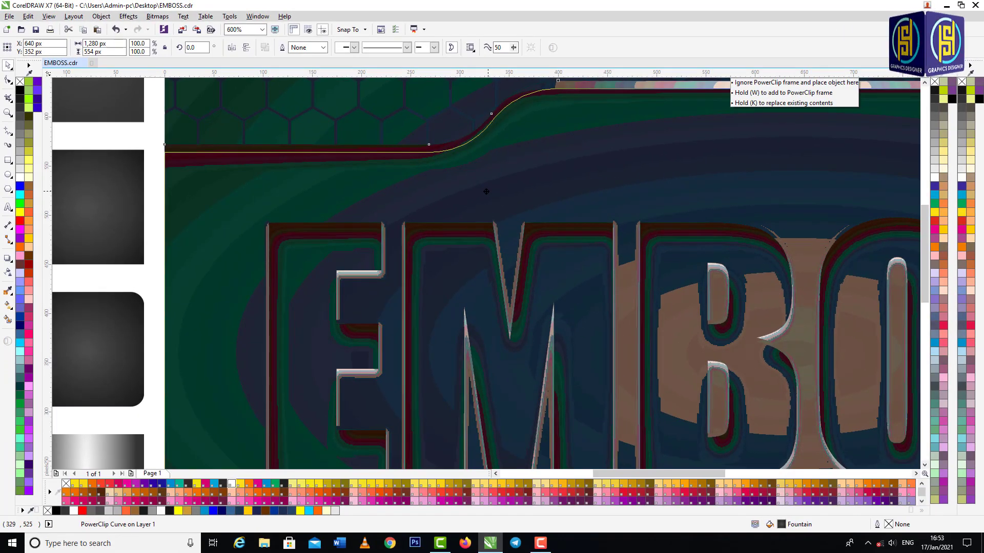
pyautogui.moveTo(485, 192); pyautogui.dragTo(485, 191)
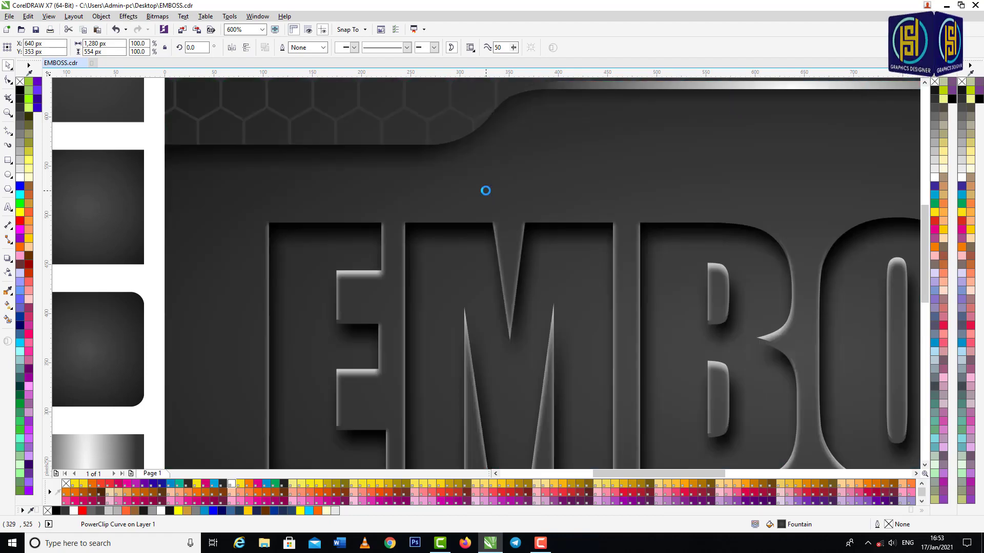
pyautogui.click(160, 128)
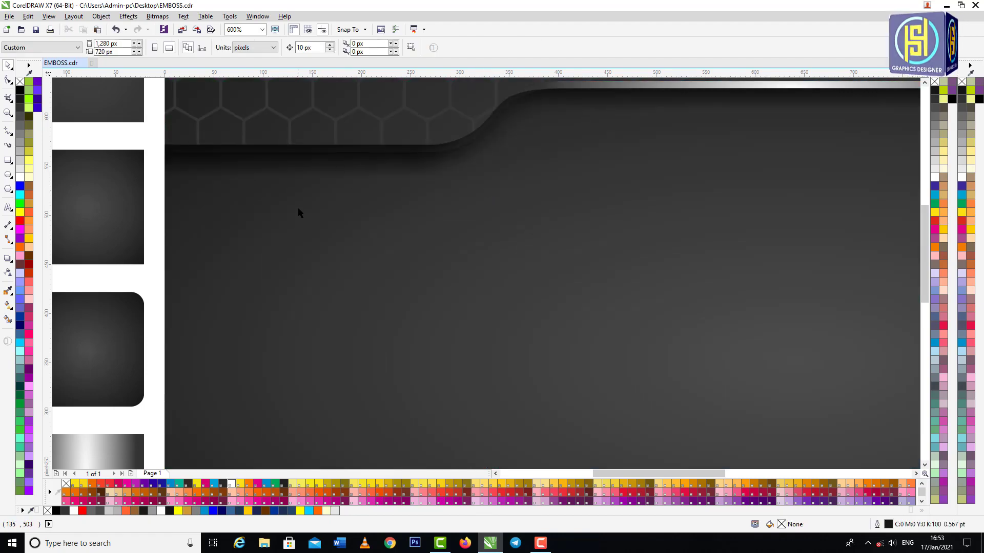
# Smart Fill the thin strip along the left shoulder of the panel's upper edge in blue
pyautogui.scroll(-1, 296, 203)
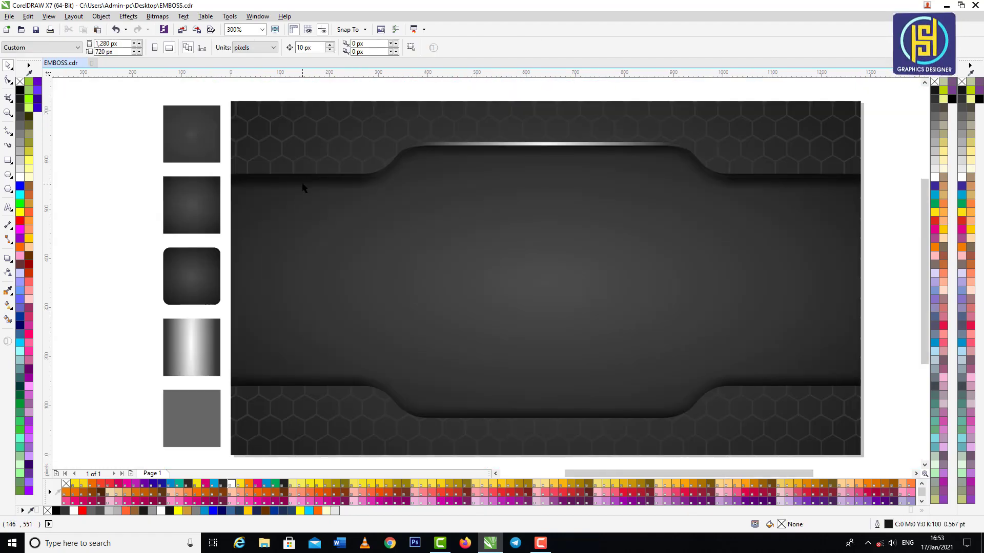
pyautogui.scroll(1, 301, 184)
pyautogui.click(8, 319)
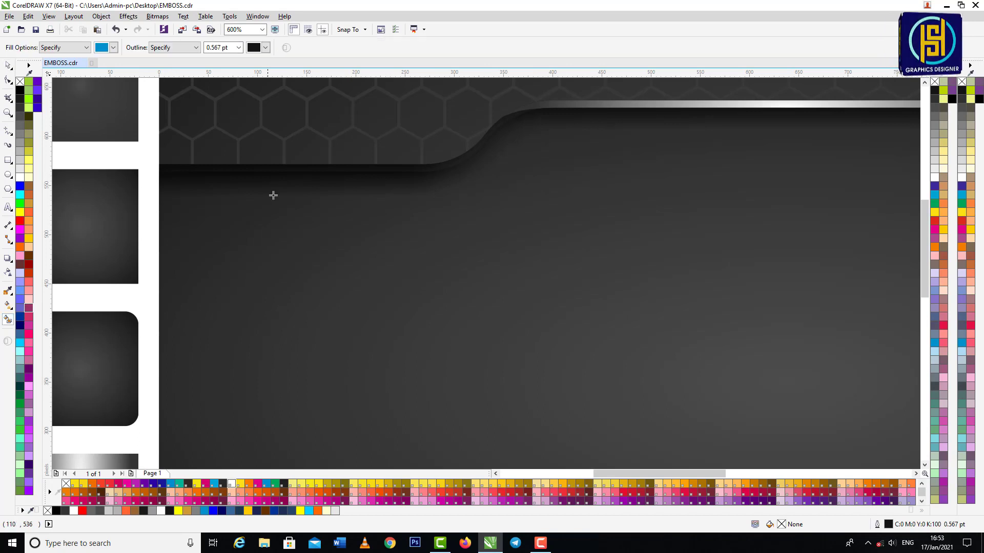
pyautogui.click(287, 167)
pyautogui.press('space')
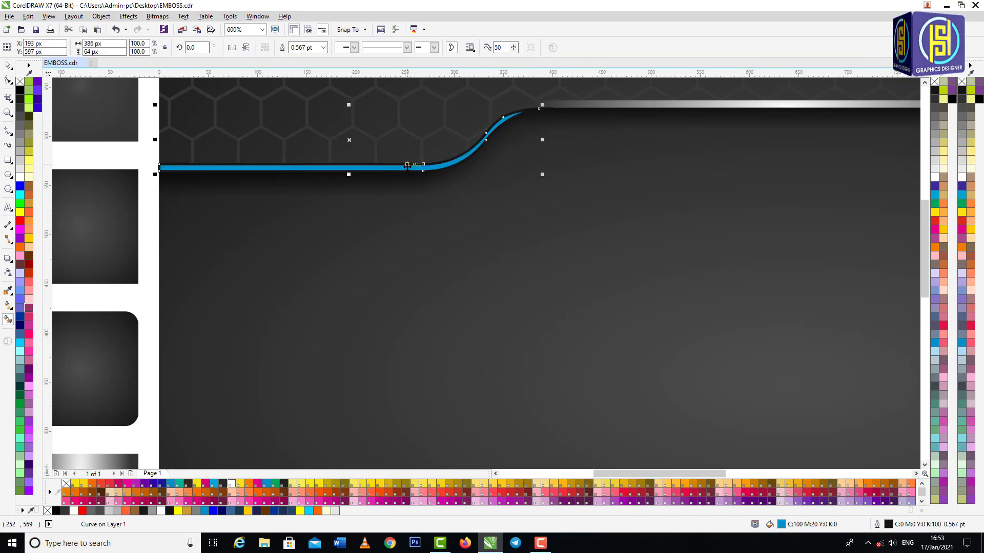
# Smart Fill the matching strip along the right shoulder of the upper edge in blue and delete the duplicate panel
pyautogui.scroll(-2, 335, 189)
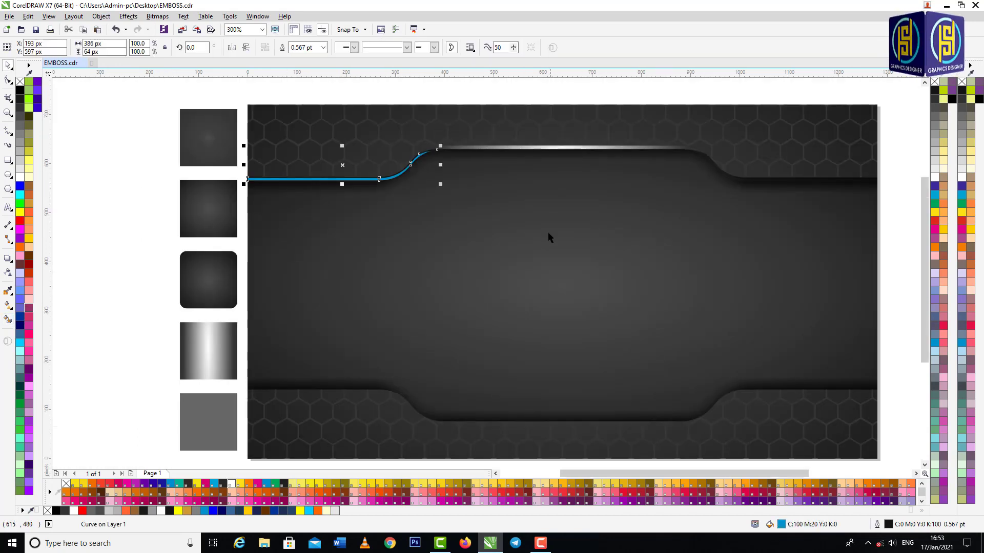
pyautogui.scroll(2, 896, 180)
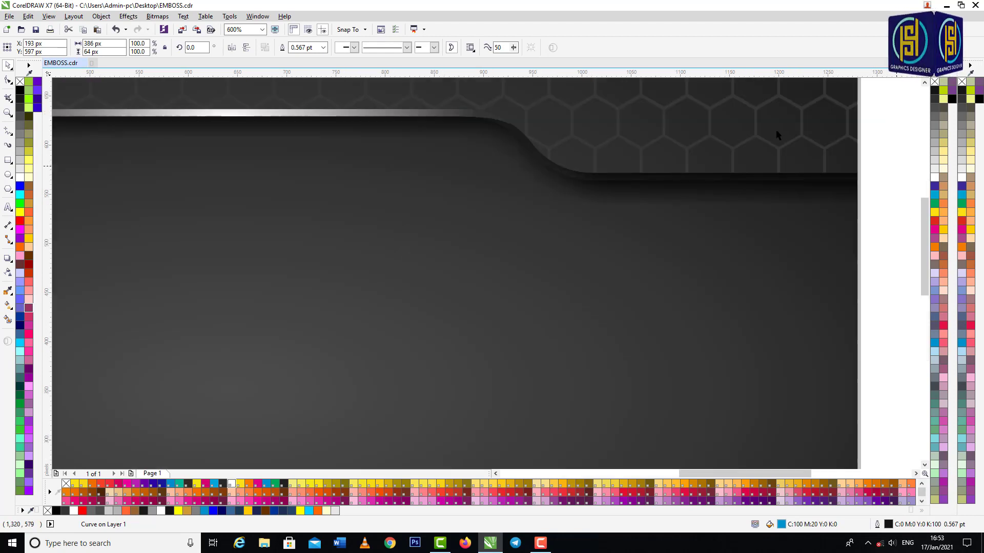
pyautogui.click(7, 320)
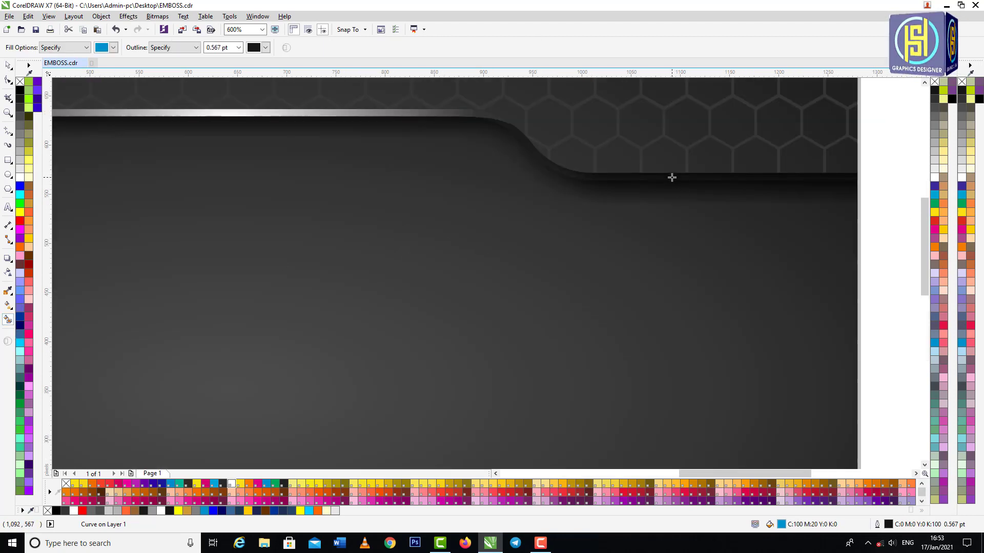
pyautogui.click(672, 176)
pyautogui.press('space')
pyautogui.scroll(-1, 624, 178)
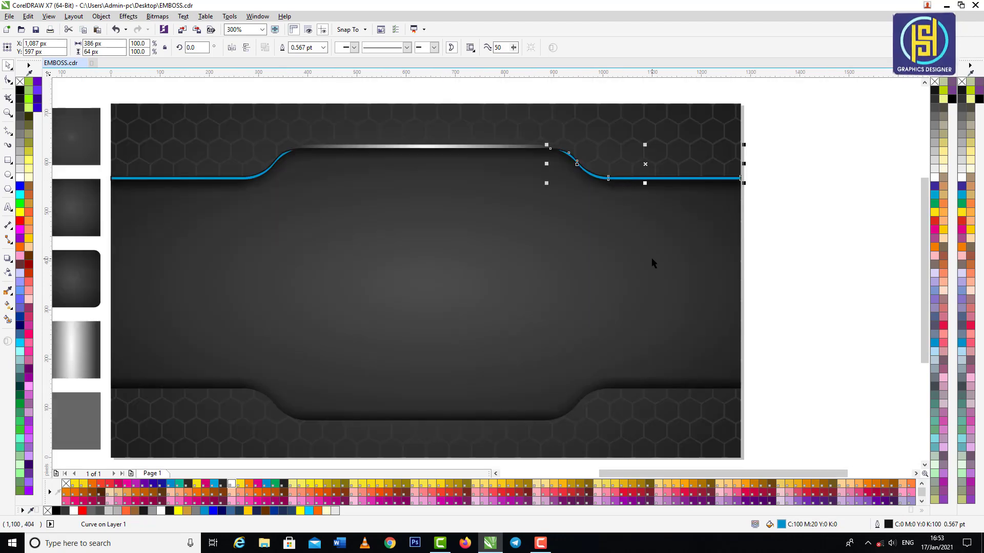
pyautogui.click(651, 257)
pyautogui.press('Delete')
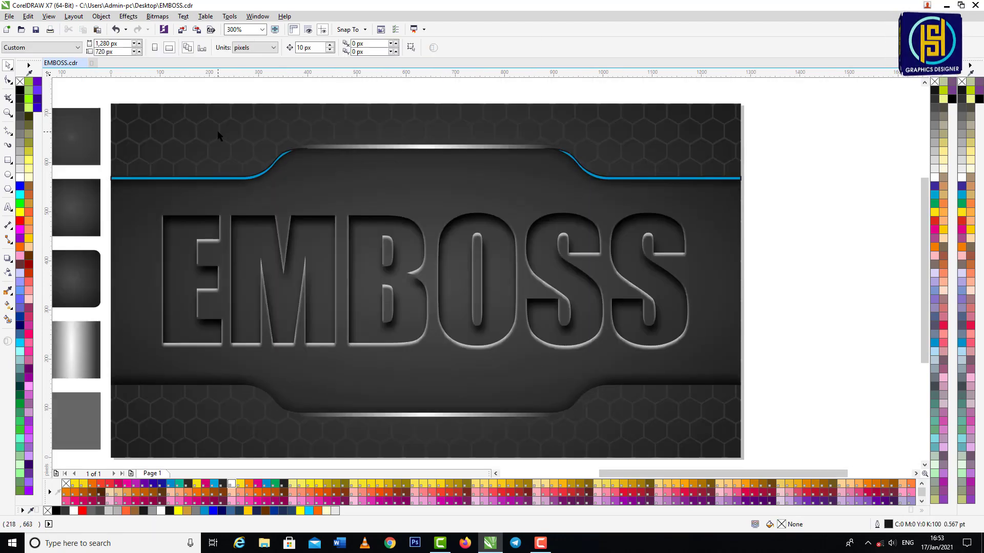
# Copy the silver gradient fill from the central upper strip onto the left and right blue shoulder strips
pyautogui.press('z')
pyautogui.moveTo(86, 97); pyautogui.dragTo(784, 290)
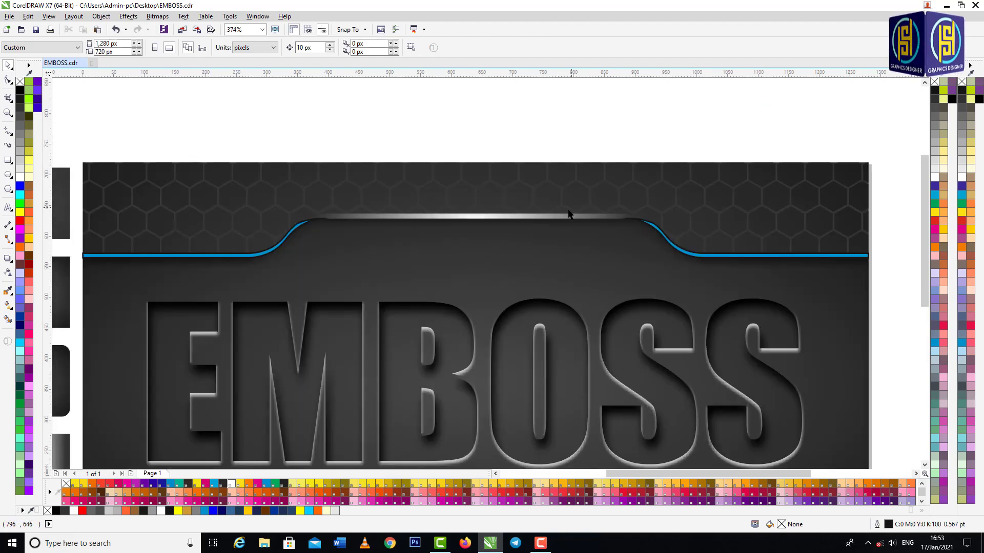
pyautogui.click(387, 220)
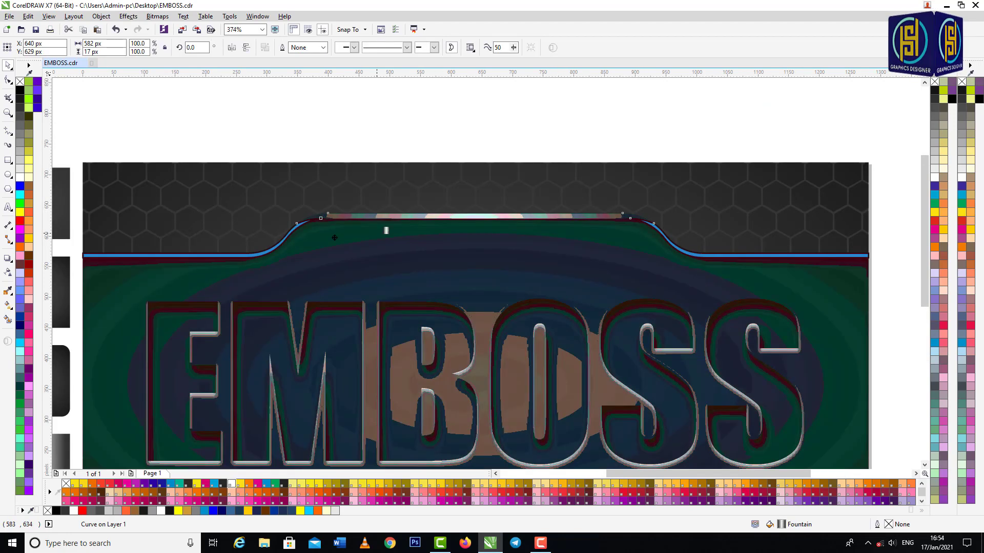
pyautogui.click(352, 147)
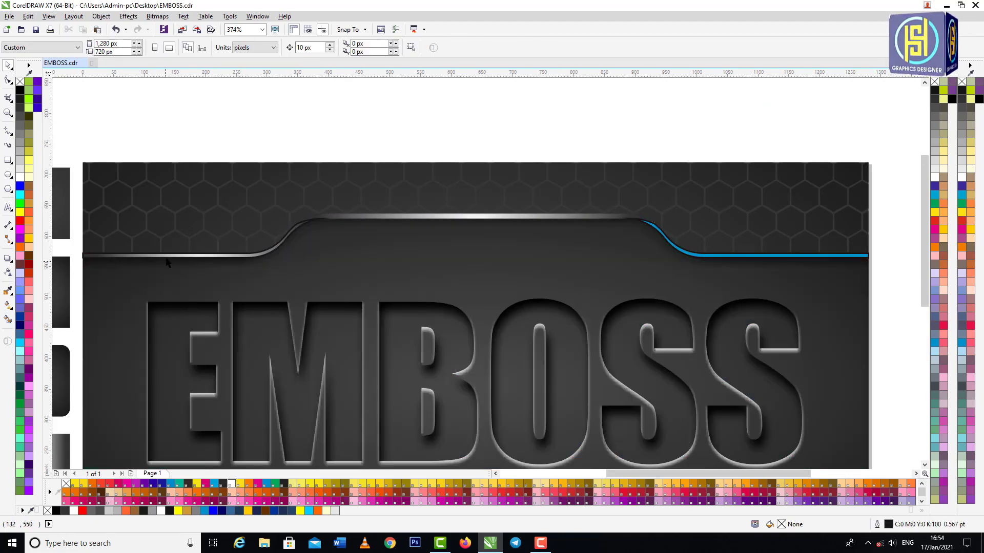
pyautogui.click(736, 258)
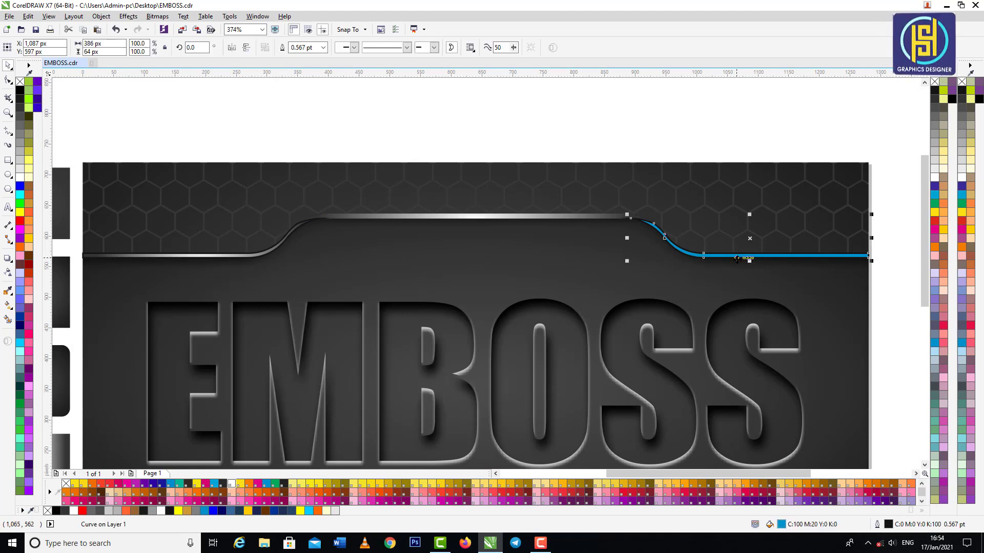
pyautogui.hotkey('ctrl', 'r')
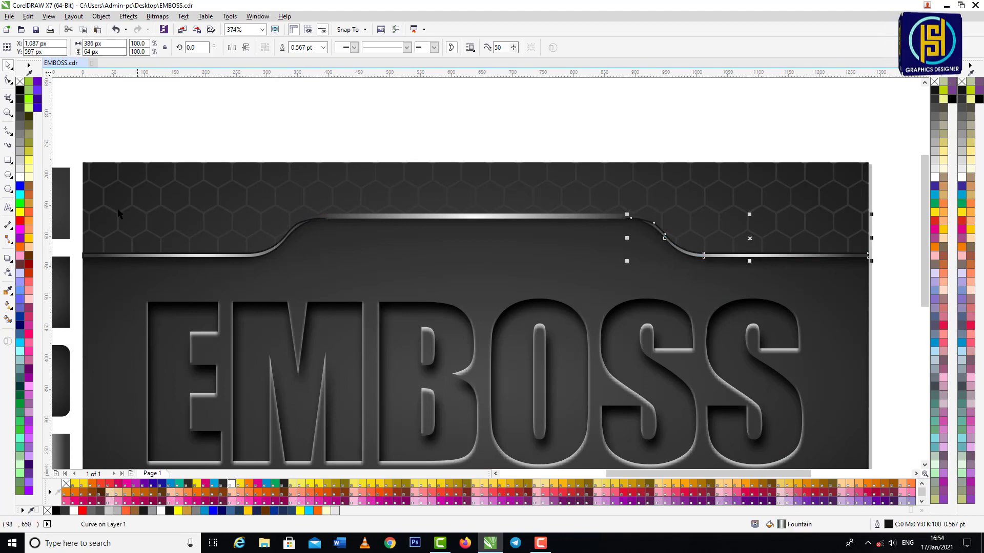
# Remove the outline from all three silver strips along the panel's upper edge
pyautogui.moveTo(67, 146); pyautogui.dragTo(892, 300)
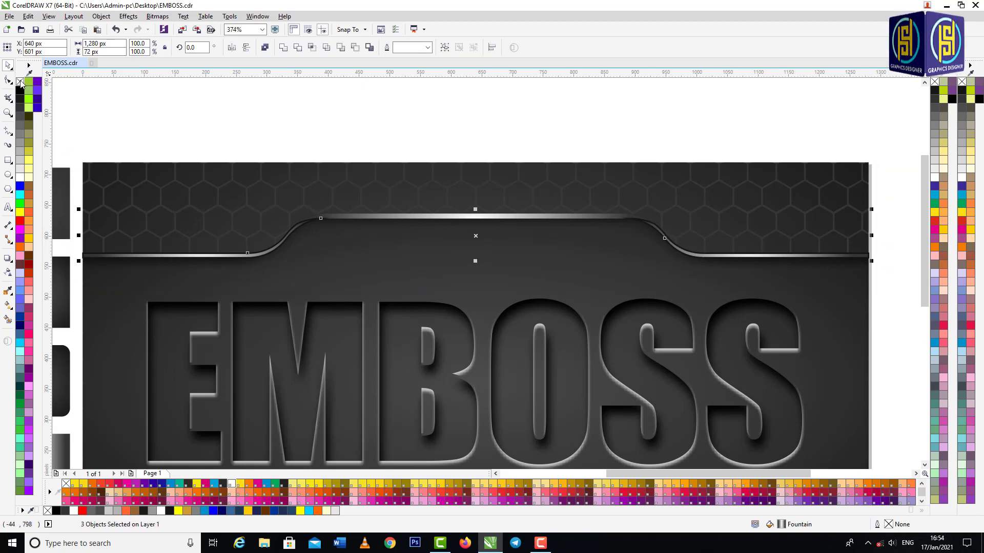
pyautogui.rightClick(21, 82)
pyautogui.click(261, 101)
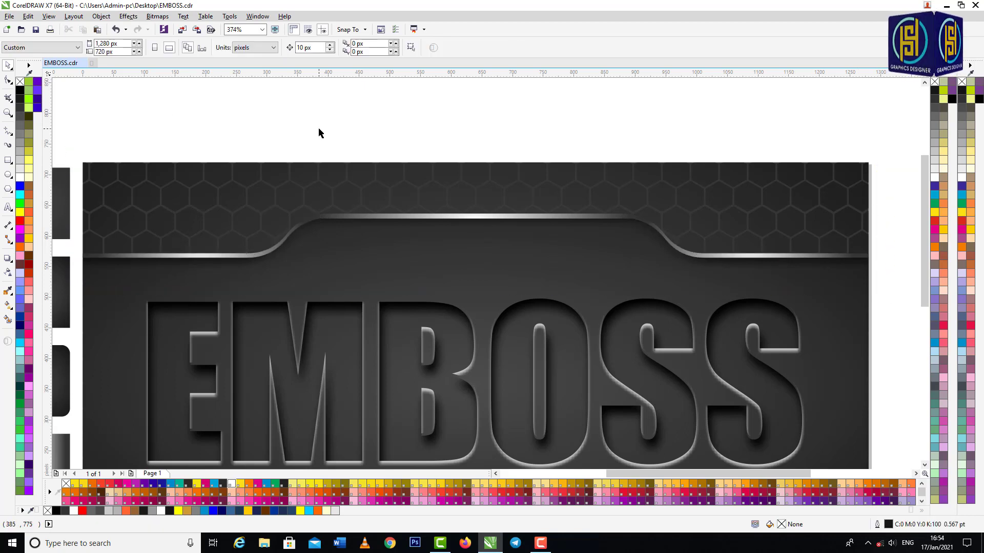
# Tighten the elliptical gradient of the left shoulder strip by moving its outer end inward to about X 332 px
pyautogui.scroll(-2, 318, 127)
pyautogui.click(544, 201)
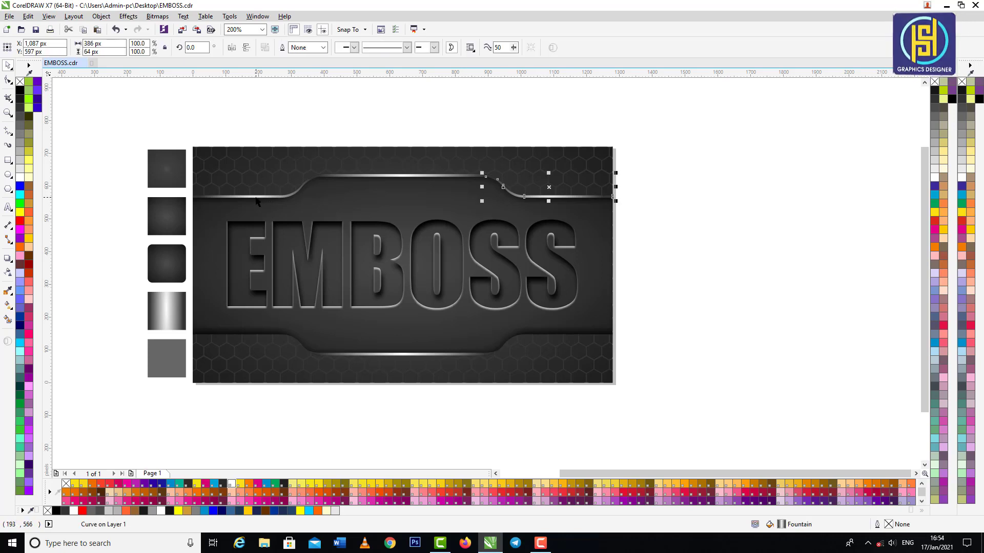
pyautogui.scroll(2, 242, 200)
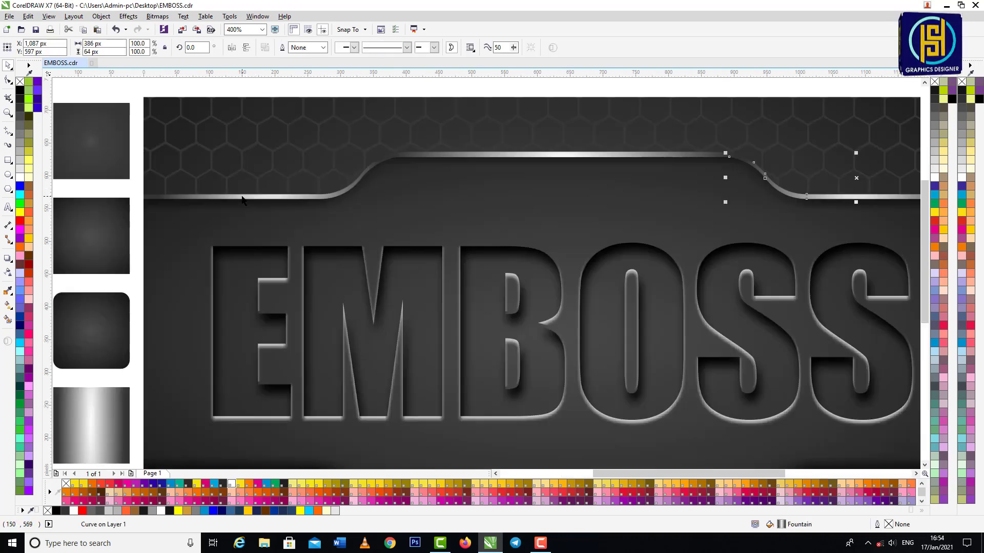
pyautogui.click(243, 200)
pyautogui.press('g')
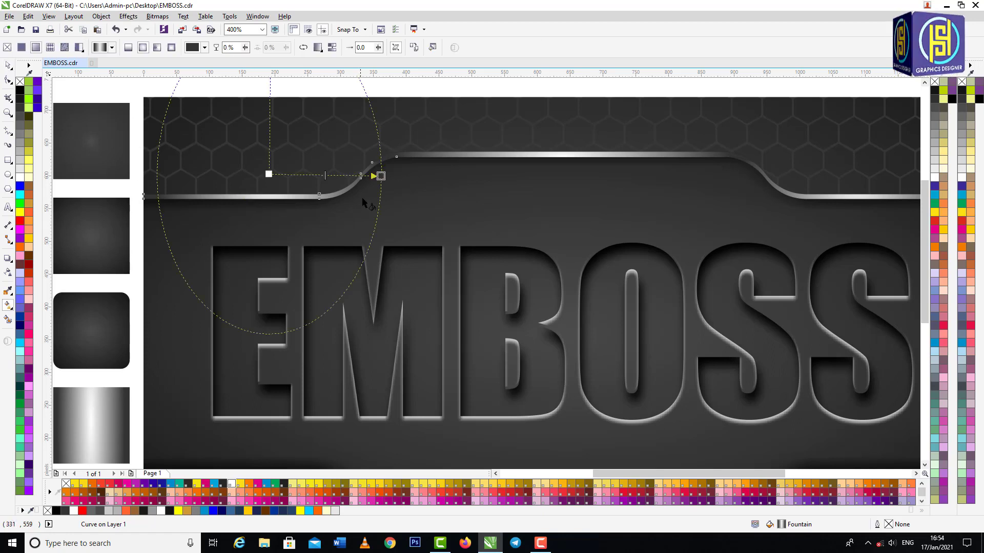
pyautogui.moveTo(380, 176); pyautogui.dragTo(360, 173)
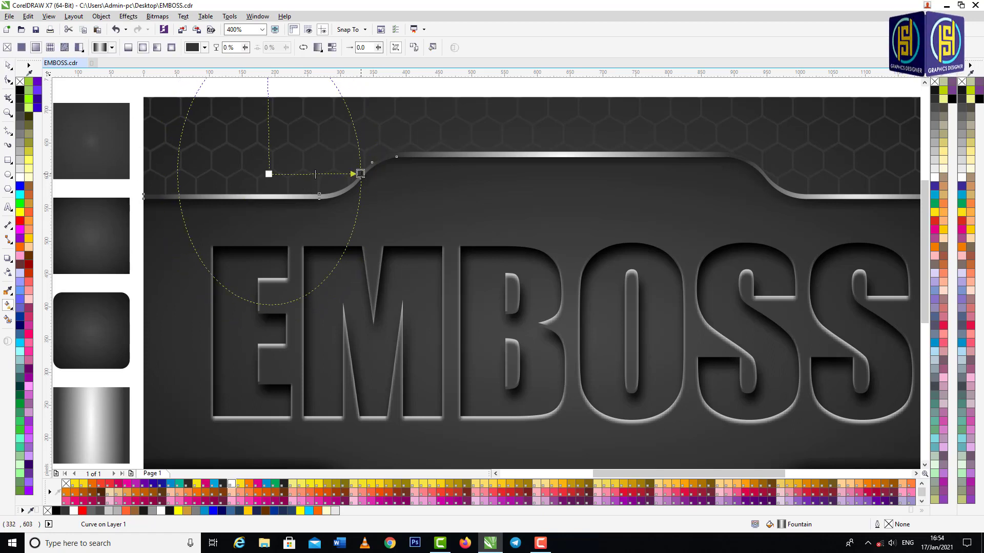
# Move the left shoulder strip's elliptical gradient center onto its straight section and pull the gradient's outer end farther inward
pyautogui.moveTo(268, 174); pyautogui.dragTo(231, 198)
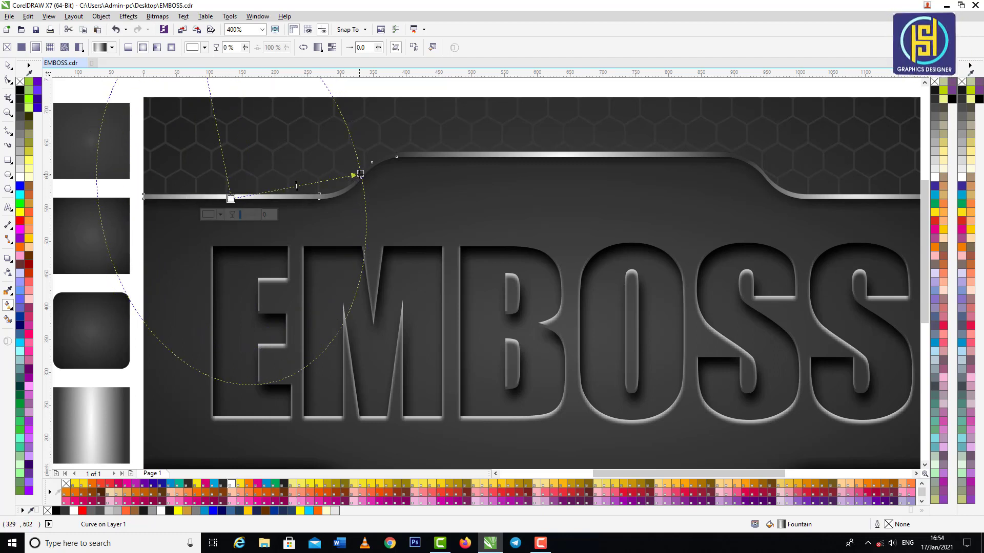
pyautogui.moveTo(361, 173); pyautogui.dragTo(337, 178)
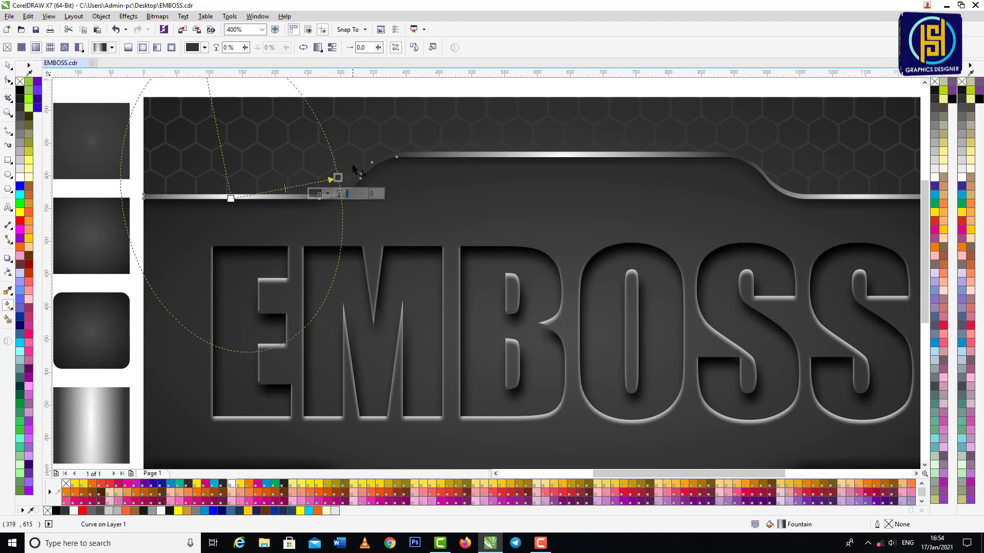
pyautogui.press('space')
pyautogui.scroll(-1, 307, 199)
pyautogui.click(436, 141)
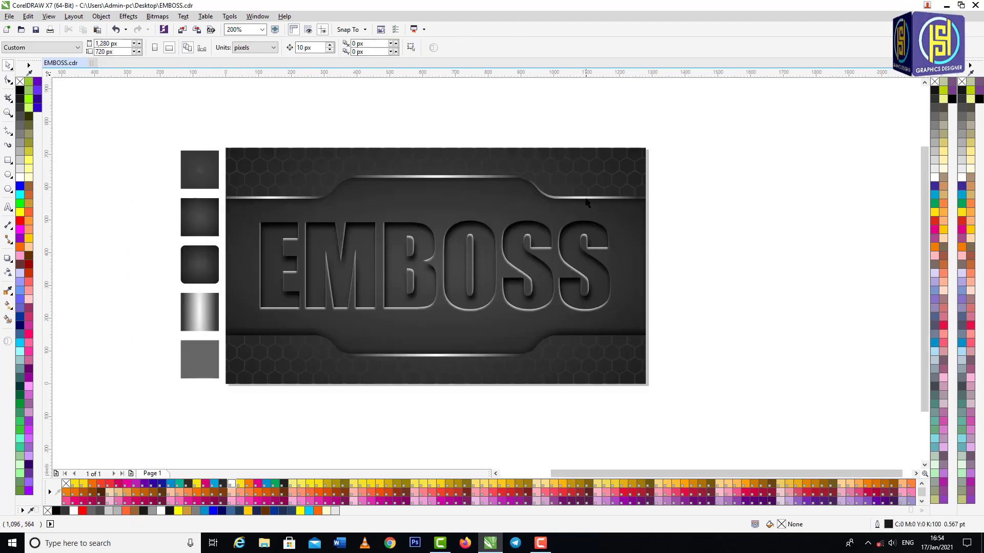
# Move the right shoulder strip's elliptical gradient center down and outward onto the strip's straight section
pyautogui.click(585, 199)
pyautogui.click(703, 213)
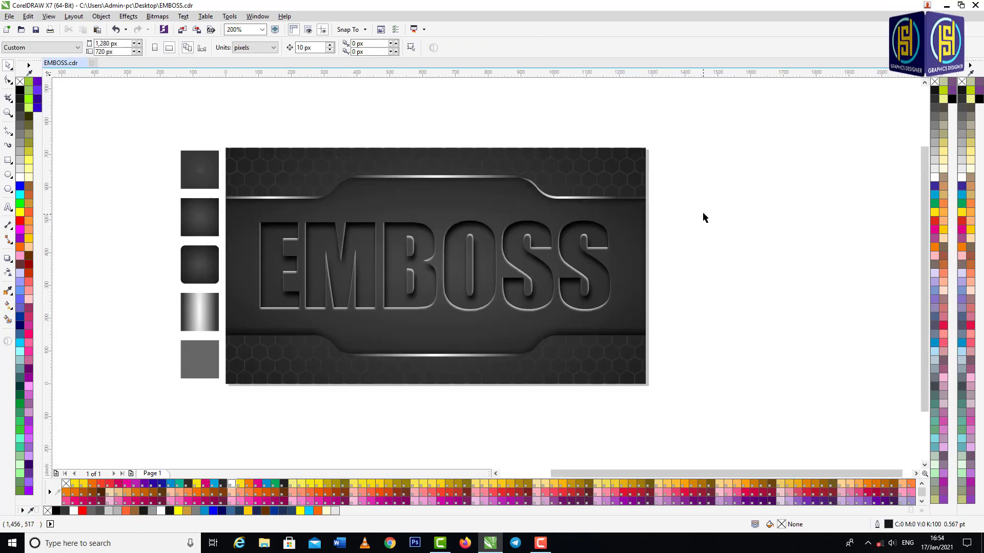
pyautogui.scroll(2, 593, 196)
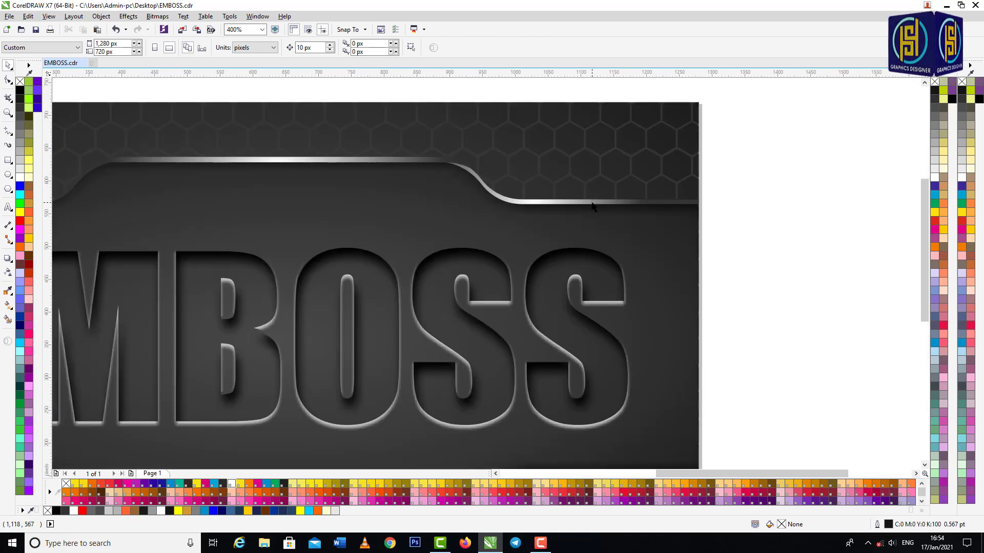
pyautogui.click(593, 204)
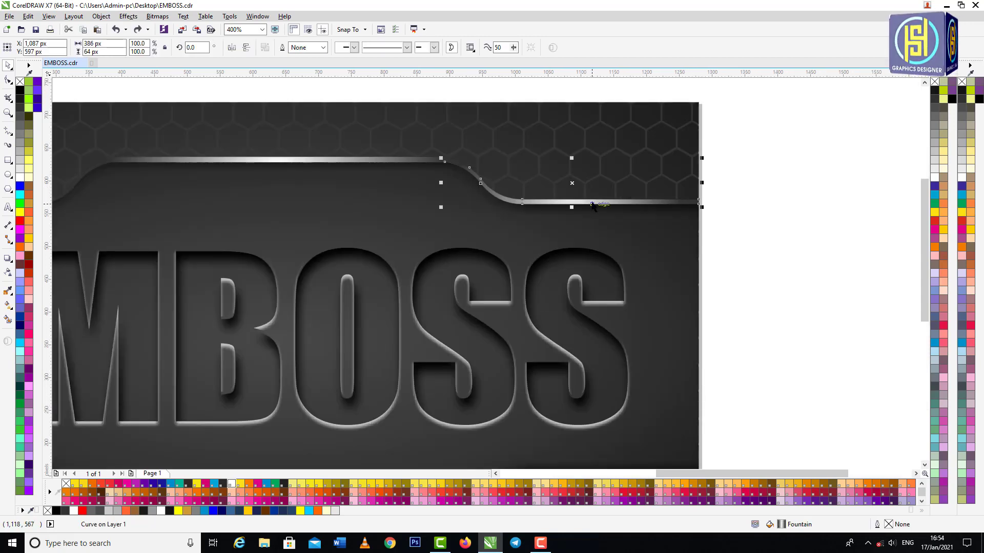
pyautogui.press('g')
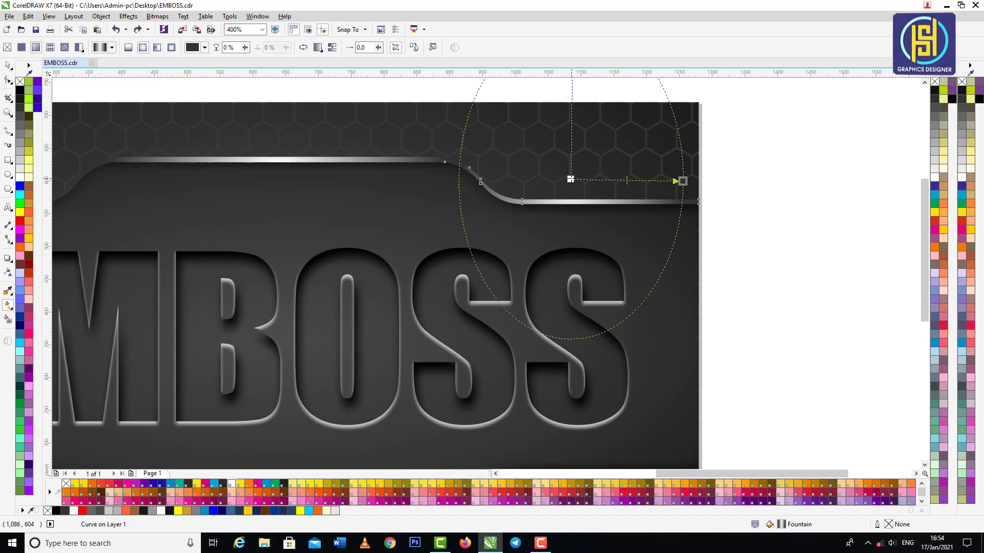
pyautogui.moveTo(571, 178); pyautogui.dragTo(602, 198)
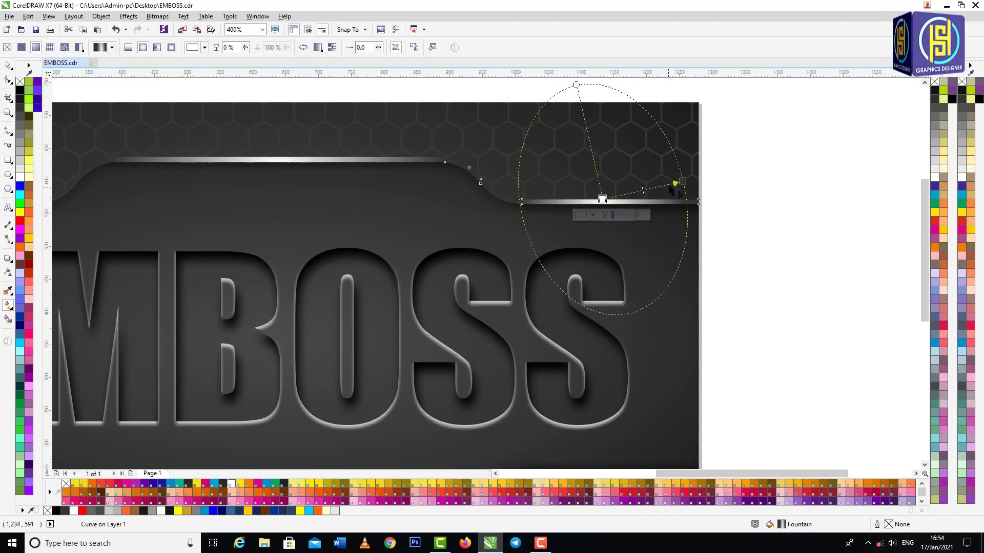
pyautogui.press('space')
pyautogui.click(750, 166)
pyautogui.scroll(-1, 514, 171)
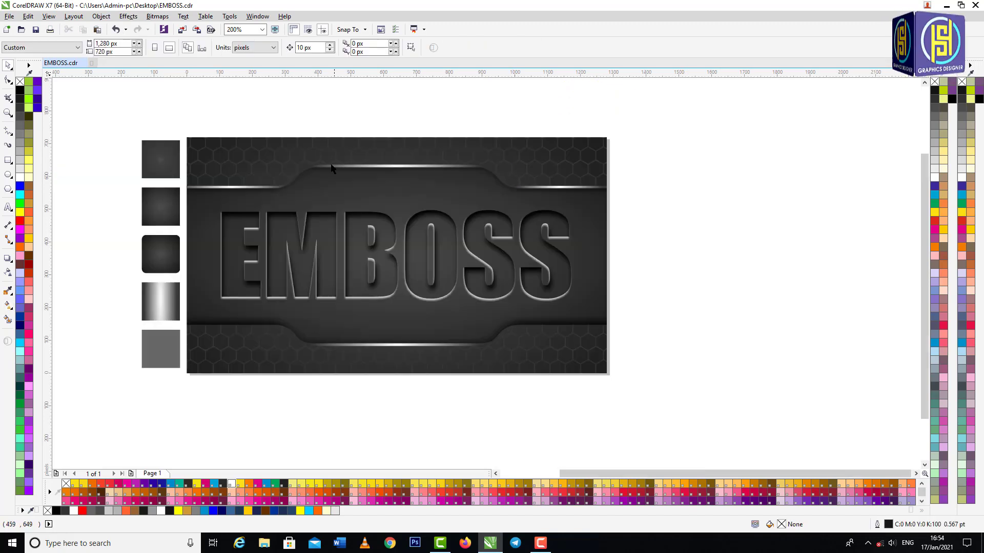
# Group the left and right shoulder strips and place a copy straight below, centered at about Y 200 px
pyautogui.click(232, 188)
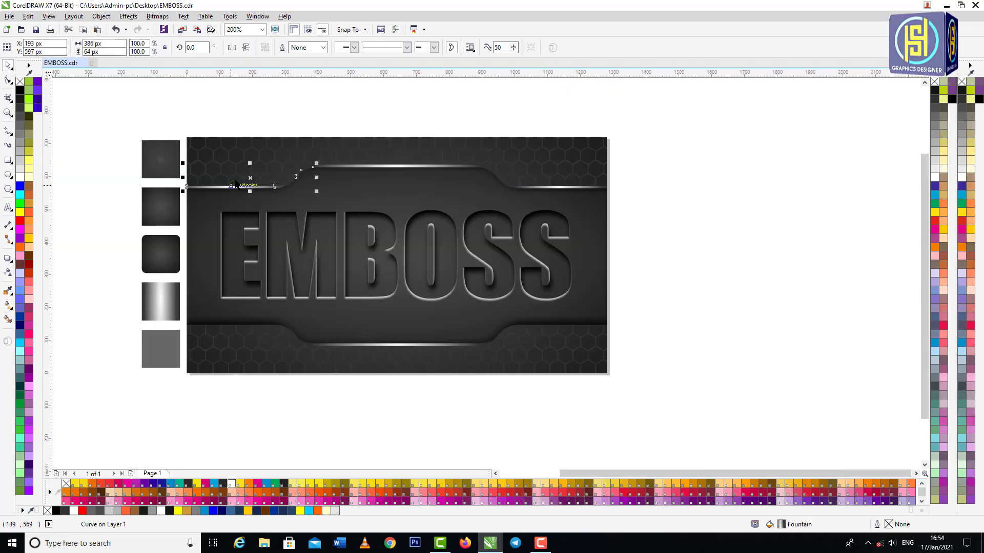
pyautogui.click(327, 120)
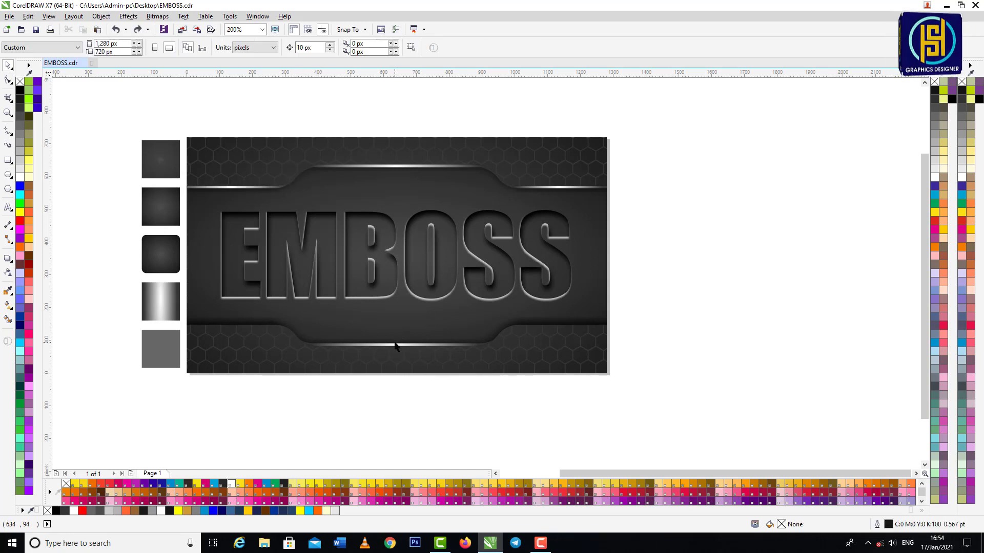
pyautogui.click(252, 189)
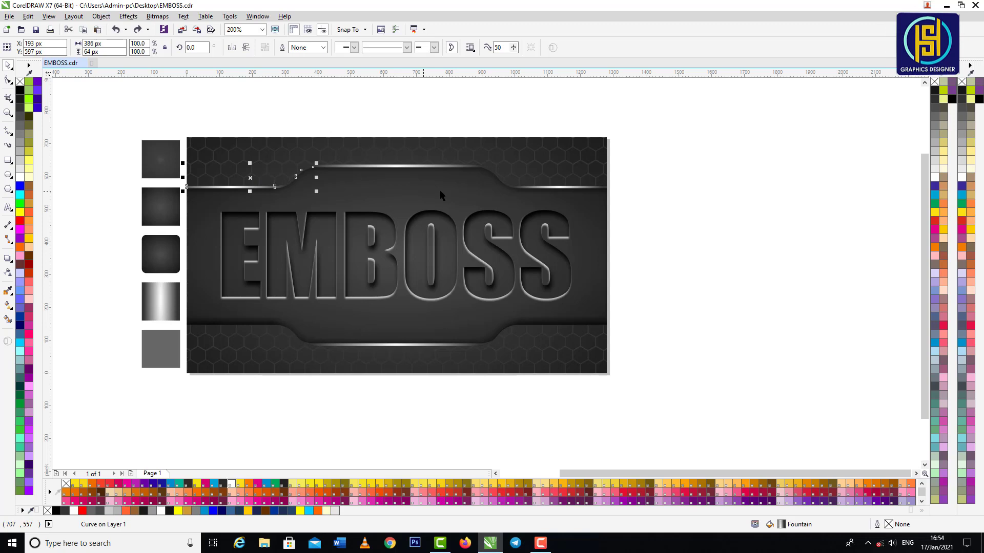
pyautogui.keyDown('shift'); pyautogui.click(563, 188); pyautogui.keyUp('shift')
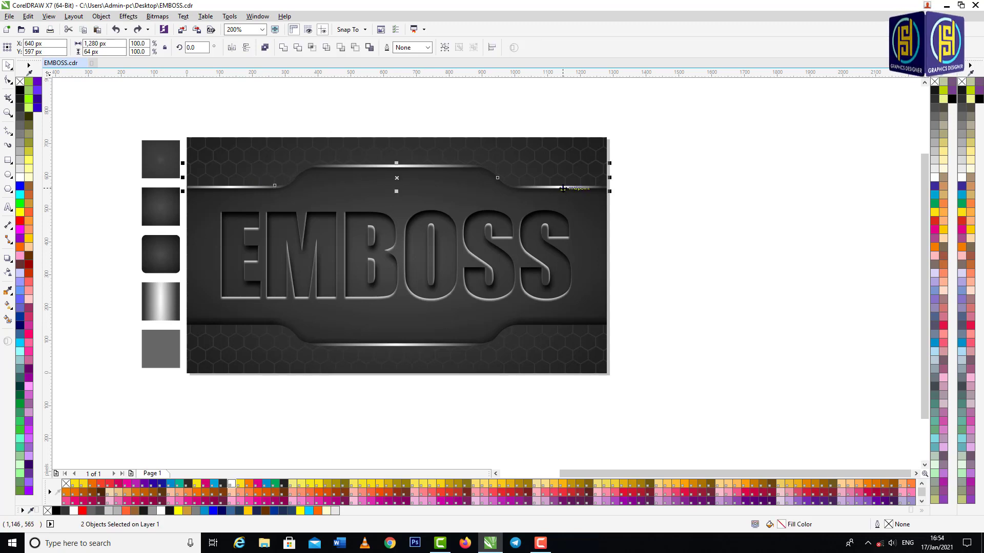
pyautogui.hotkey('ctrl', 'g')
pyautogui.moveTo(562, 188); pyautogui.dragTo(563, 317)
pyautogui.rightClick(563, 318)
pyautogui.press('Escape')
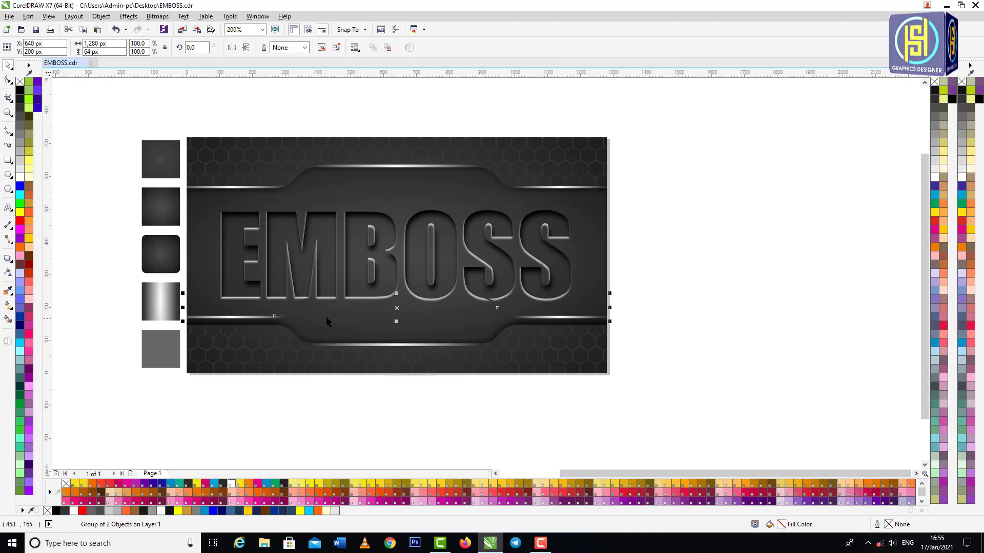
# Mirror the copied strip group vertically and align it with the panel's lower edge at about Y 123 px
pyautogui.scroll(1, 312, 313)
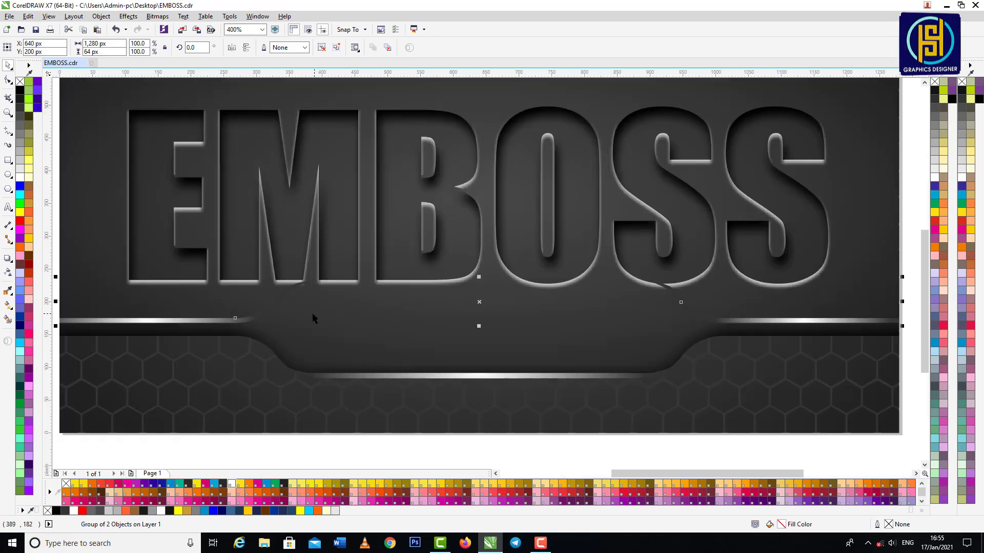
pyautogui.click(233, 49)
pyautogui.click(232, 48)
pyautogui.click(247, 48)
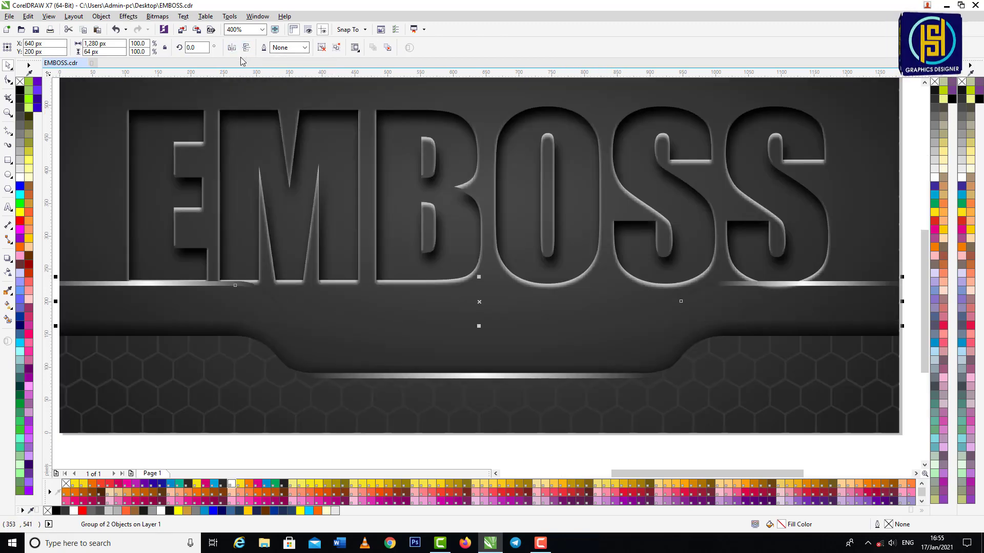
pyautogui.moveTo(774, 285); pyautogui.dragTo(774, 336)
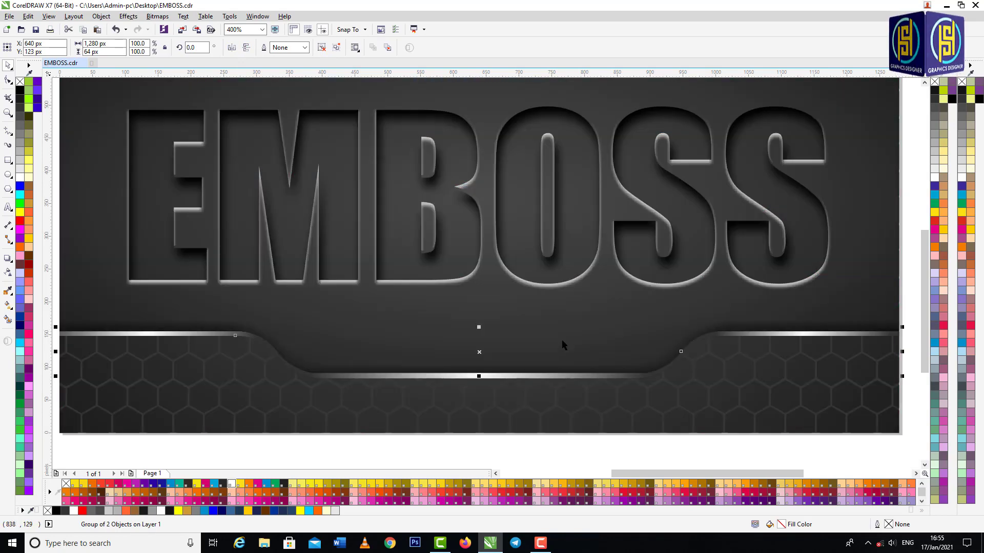
pyautogui.scroll(-2, 487, 320)
pyautogui.click(823, 324)
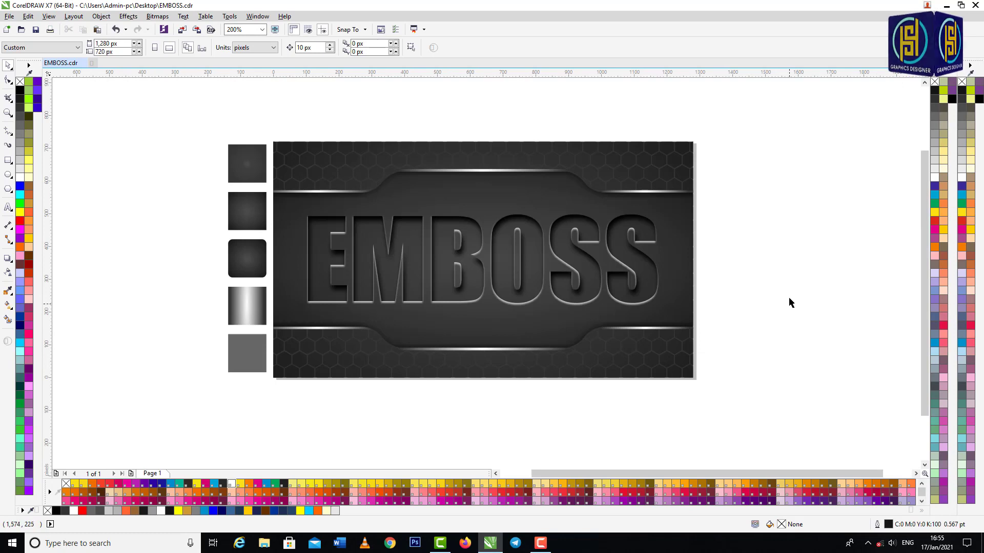
# Save the EMBOSS design with the artwork filling the view
pyautogui.press('z')
pyautogui.moveTo(262, 125); pyautogui.dragTo(702, 392)
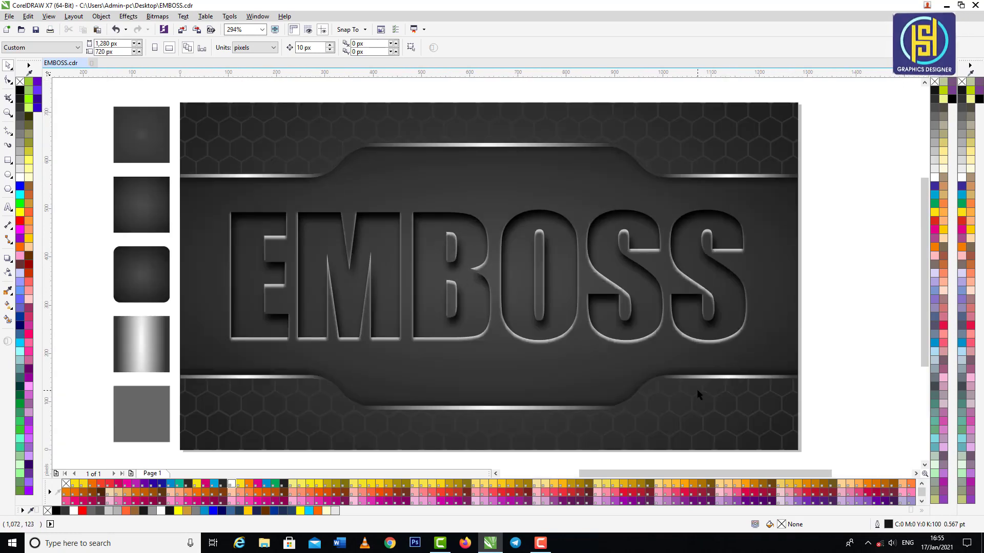
pyautogui.hotkey('ctrl', 's')
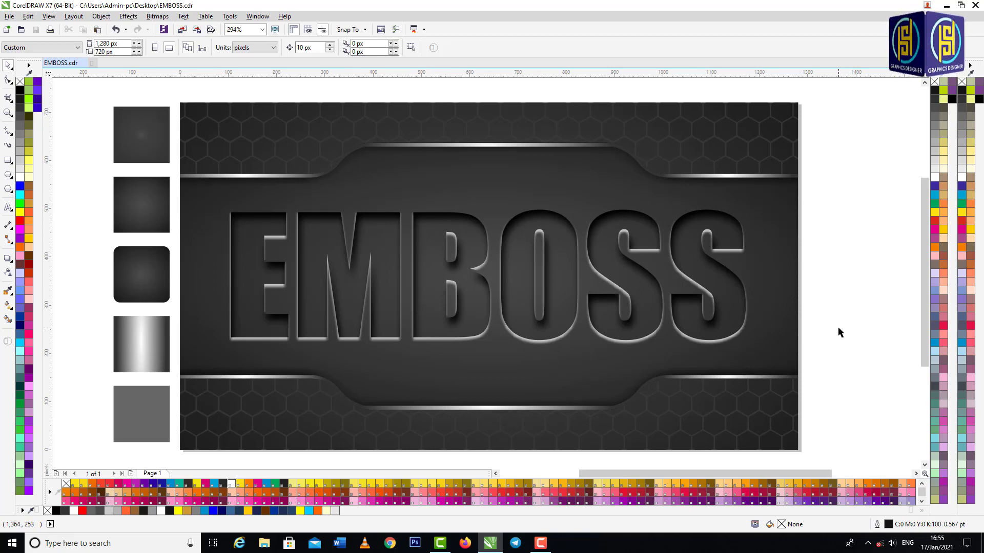
pyautogui.scroll(1, 838, 332)
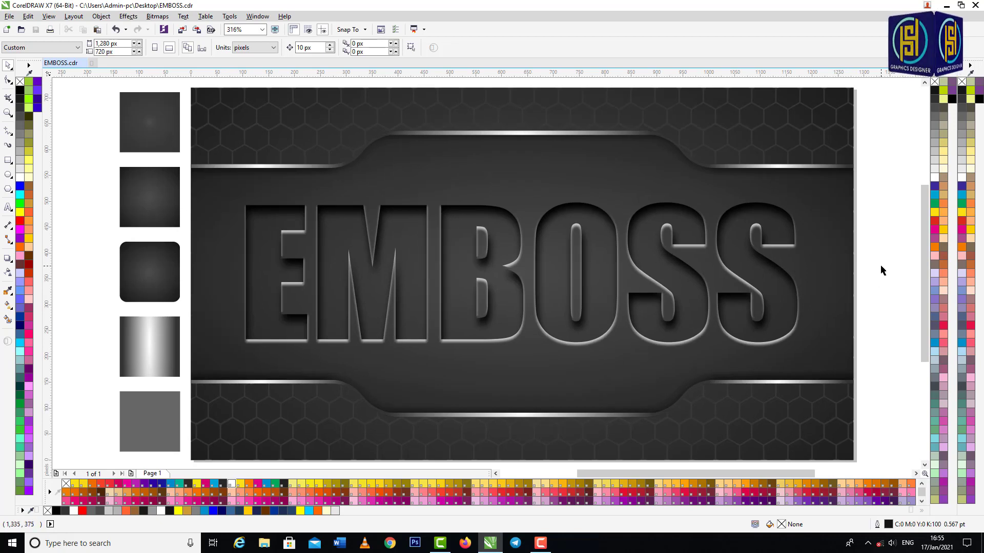